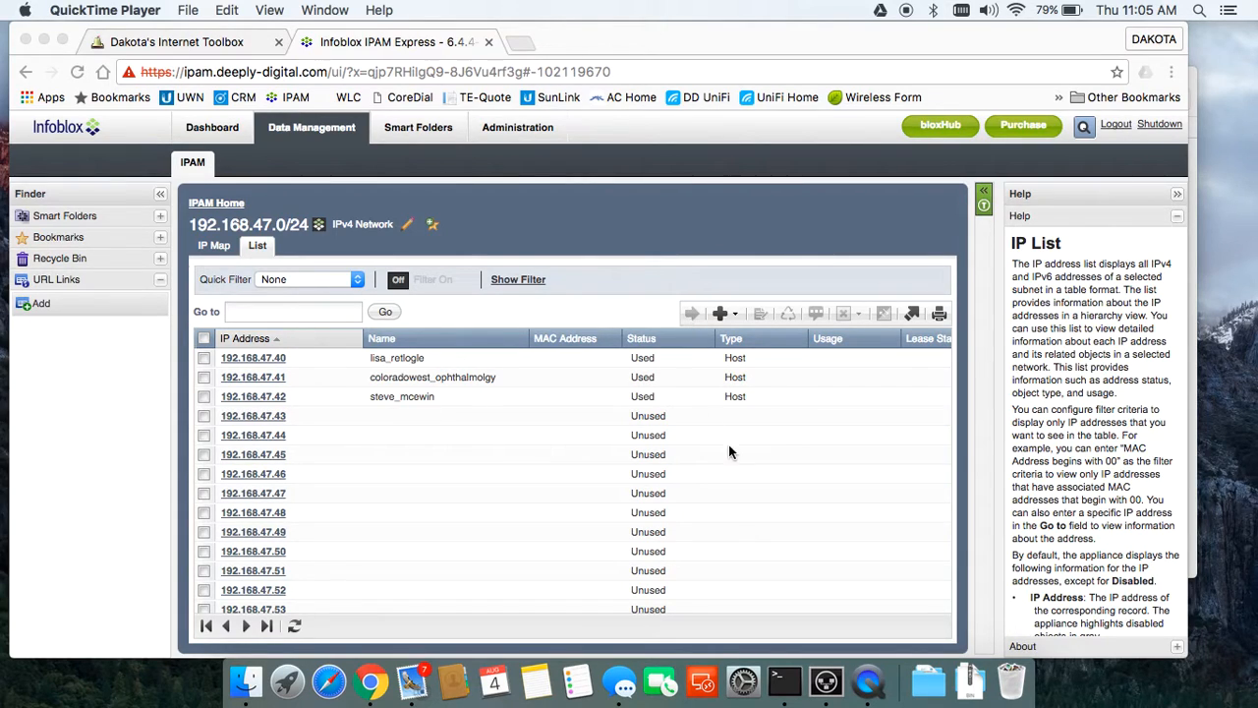
# Step: Open System Preferences from the Dock on top of the Infoblox 192.168.47.0/24 list
pyautogui.click(745, 681)
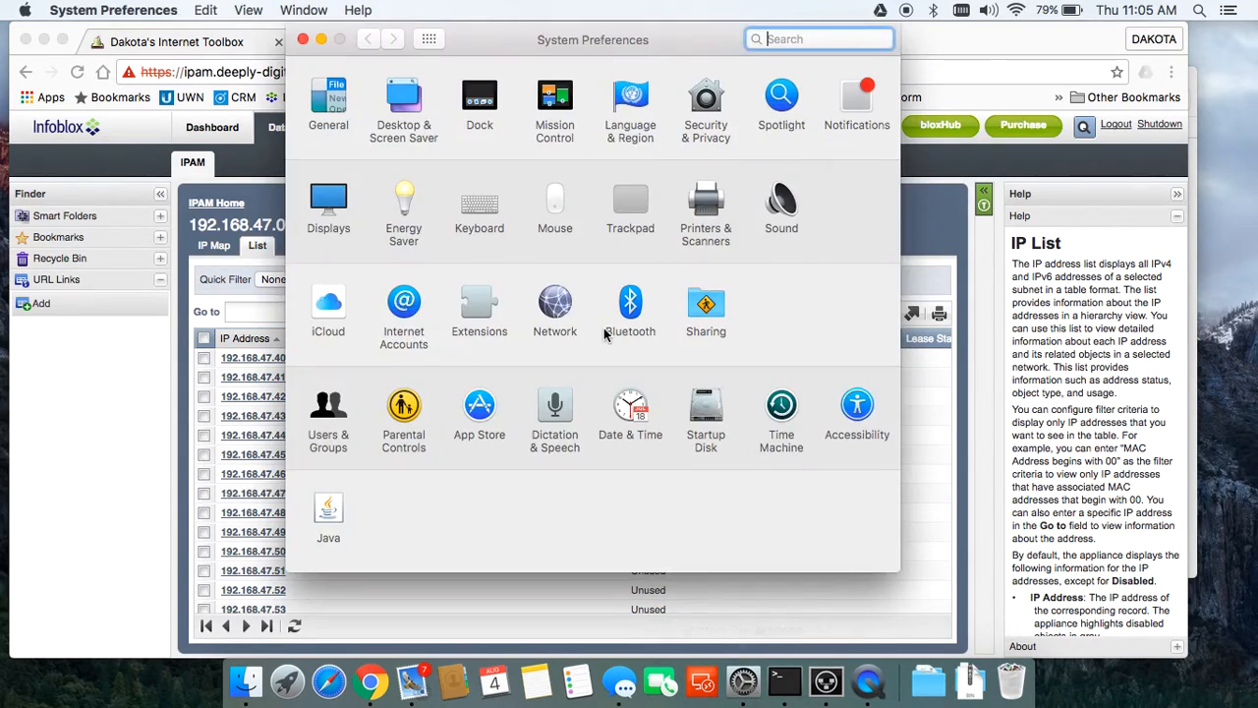
# Step: Give Thunderbolt Ethernet a manual IPv4 address 192.168.1.222 with mask 255.255.255.0 and apply it
pyautogui.click(554, 306)
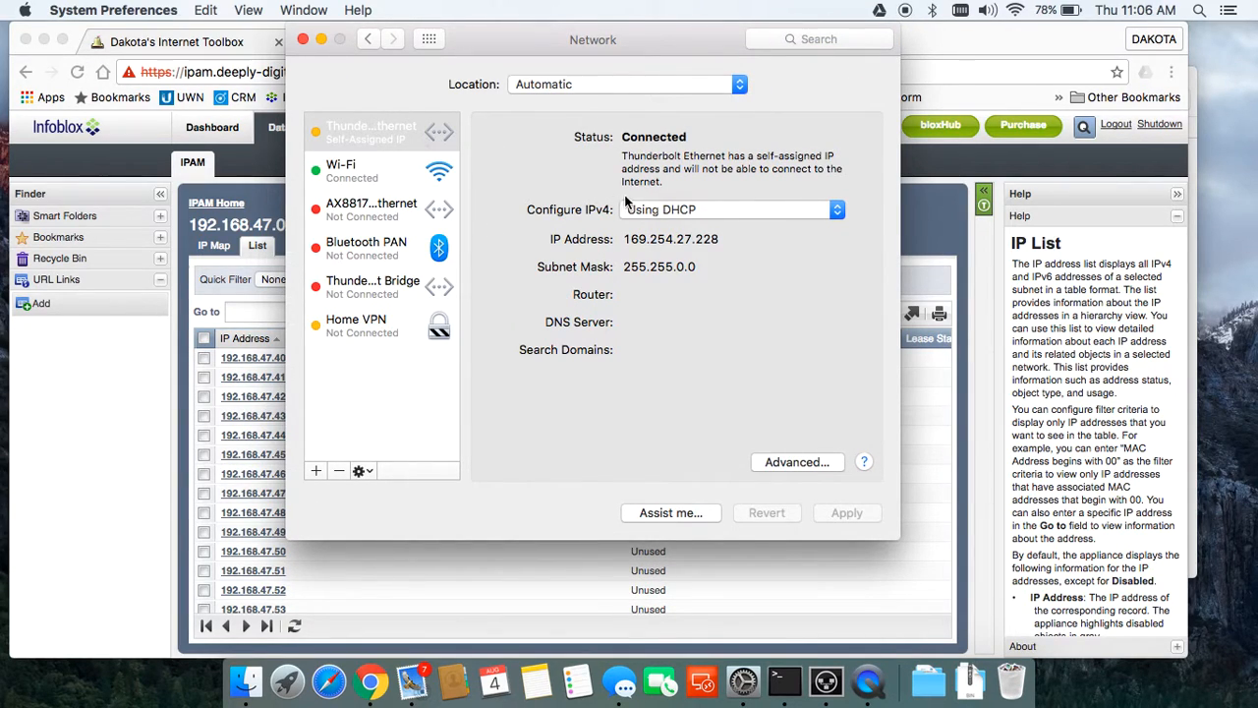
pyautogui.click(645, 210)
pyautogui.click(688, 259)
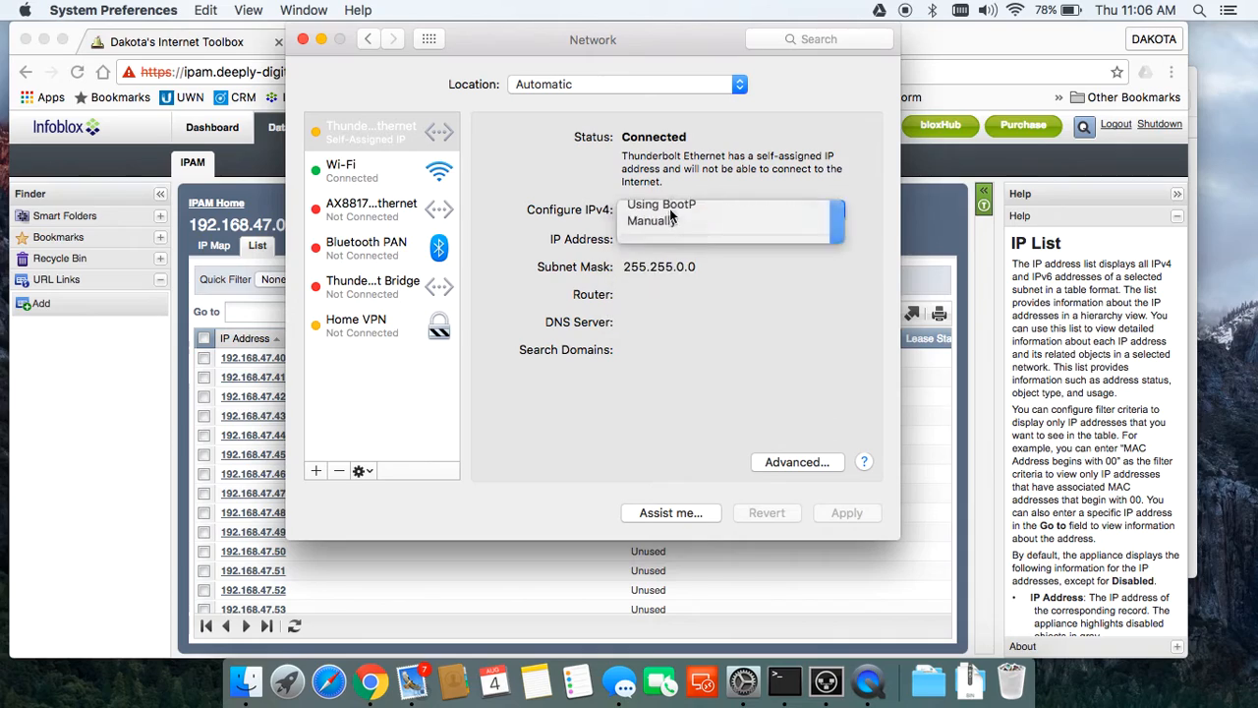
pyautogui.write('192.168.')
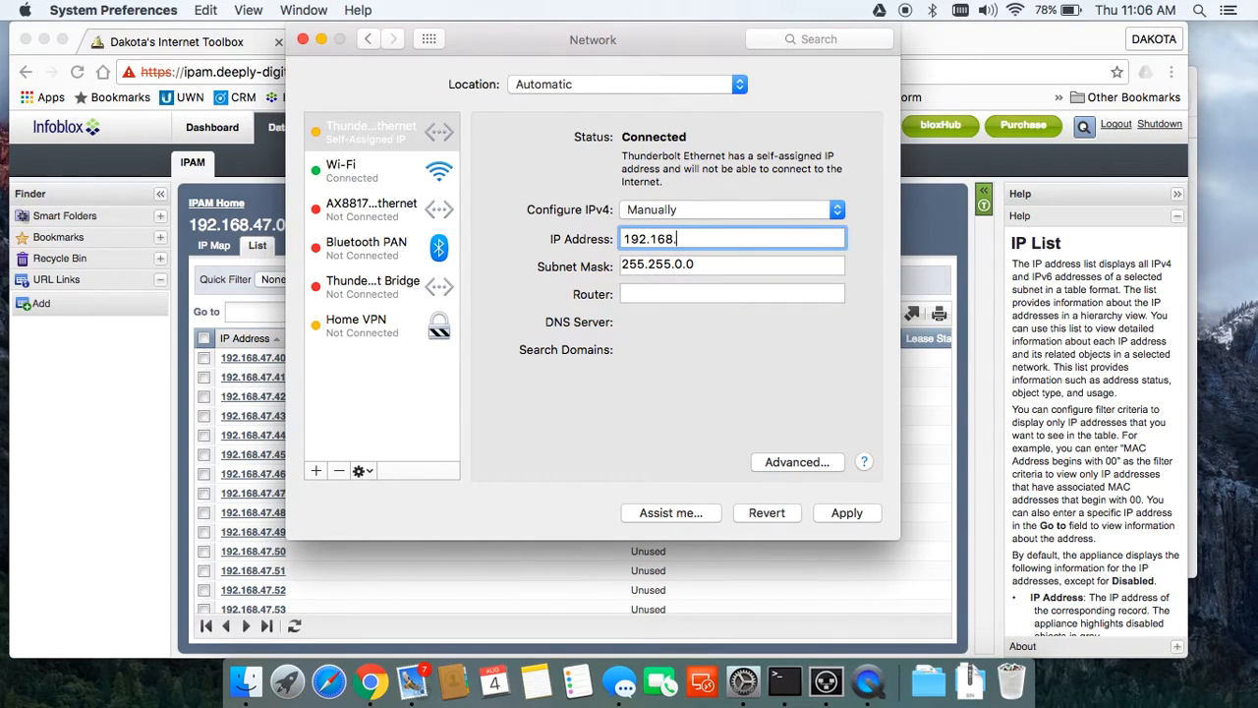
pyautogui.write('1.222')
pyautogui.click(685, 263)
pyautogui.press('BackSpace')
pyautogui.press('BackSpace')
pyautogui.write('255.')
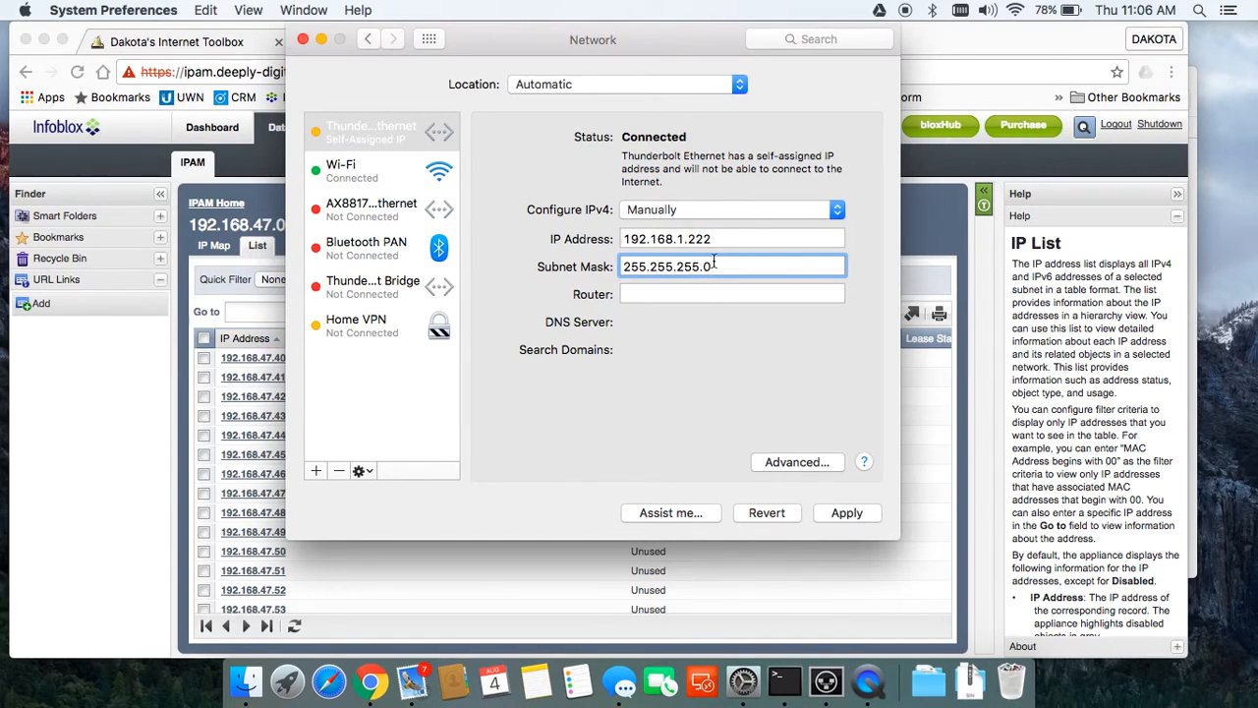
pyautogui.click(833, 515)
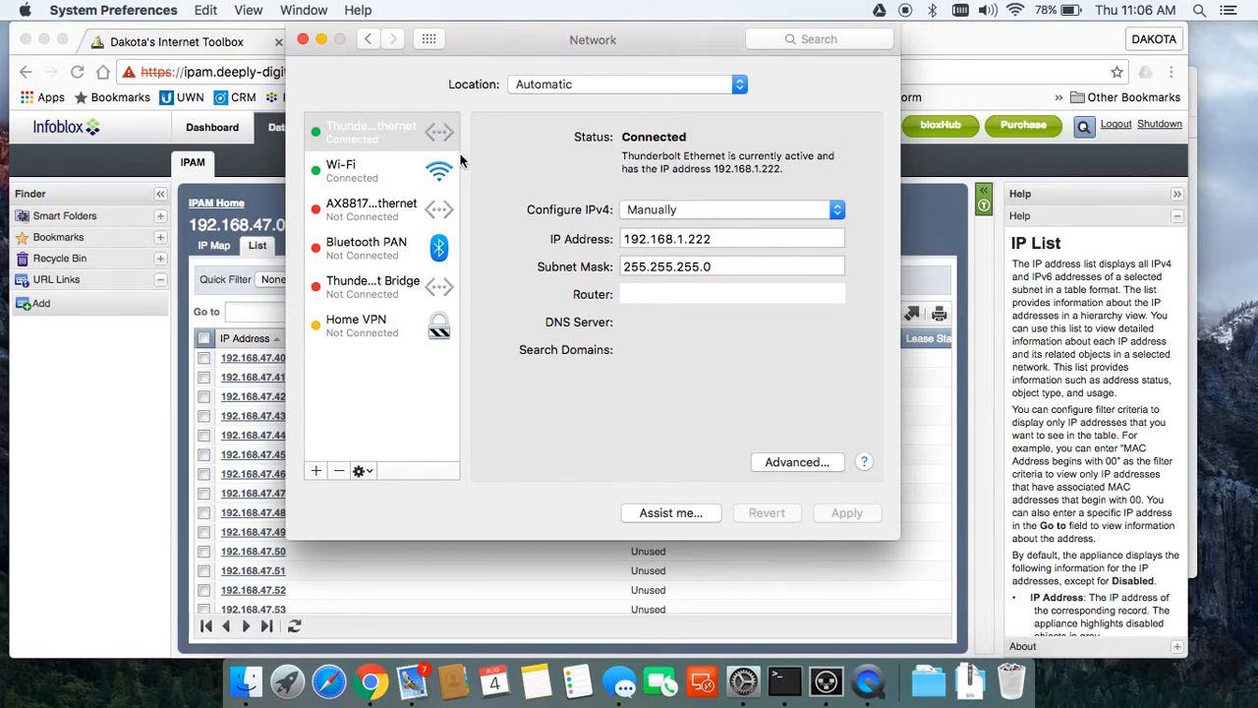
pyautogui.click(924, 37)
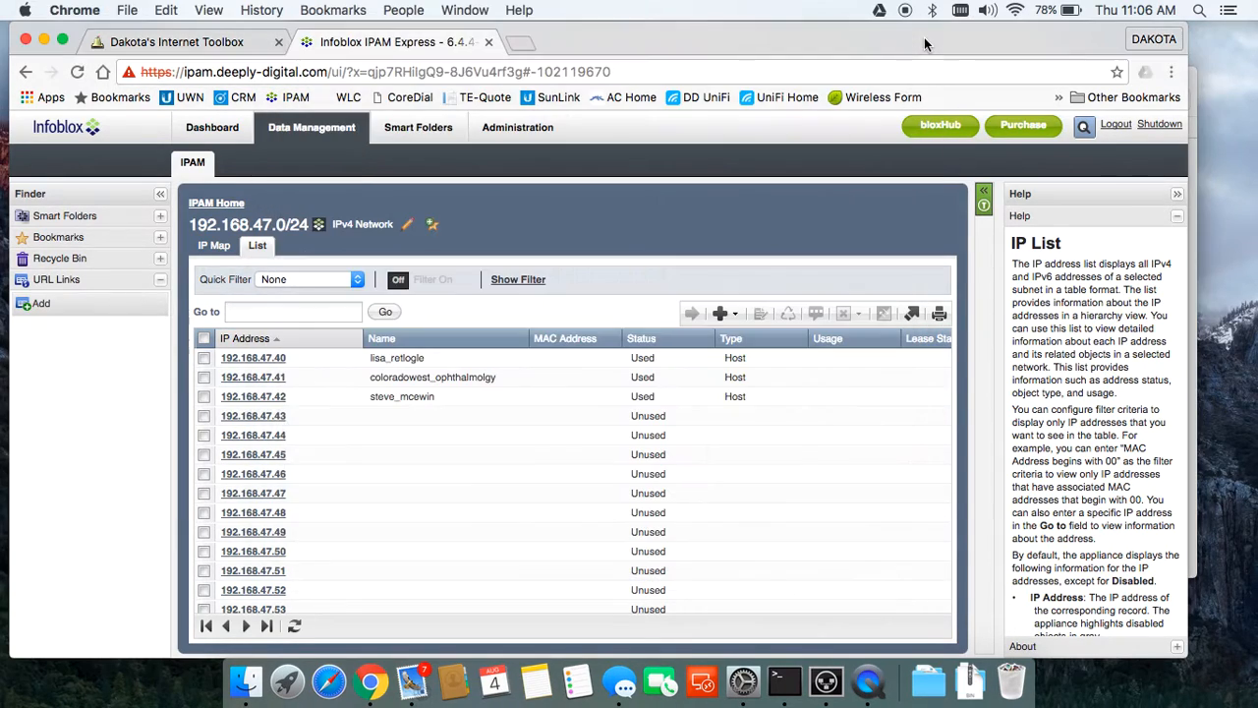
# Step: Load the PowerBeam airOS login page at 192.168.1.20 in a new tab, bypassing the certificate warning
pyautogui.click(522, 43)
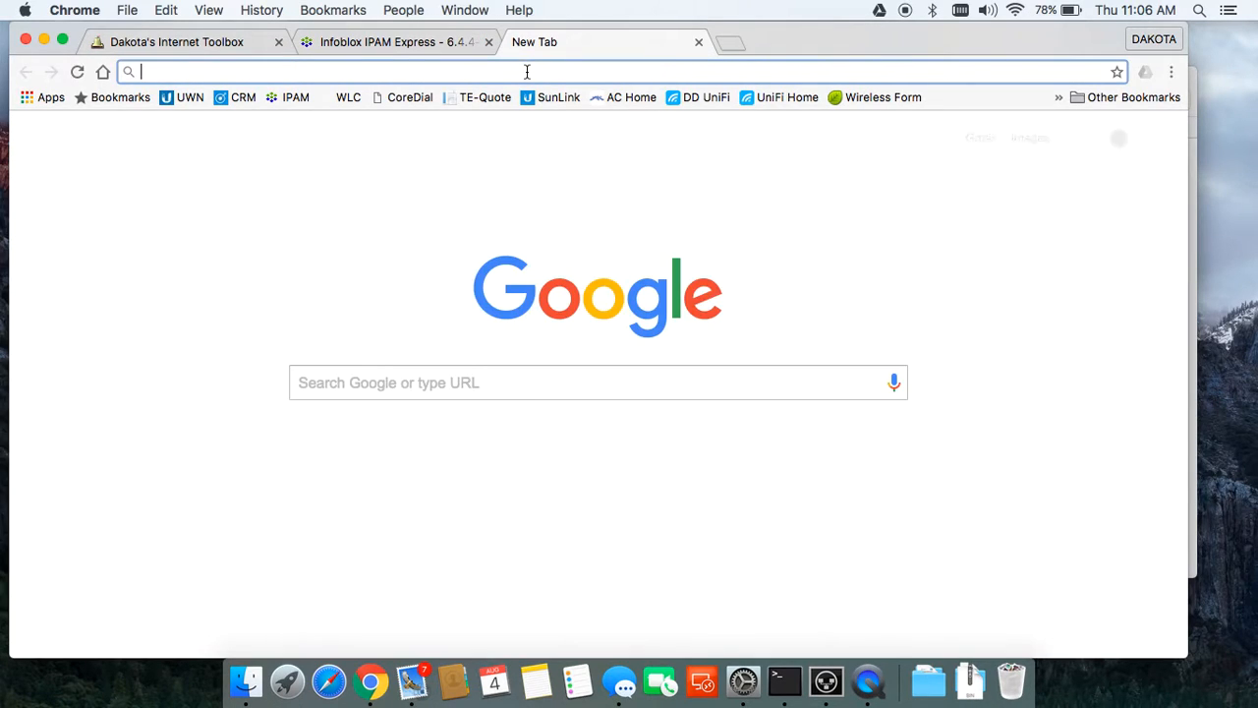
pyautogui.write('192')
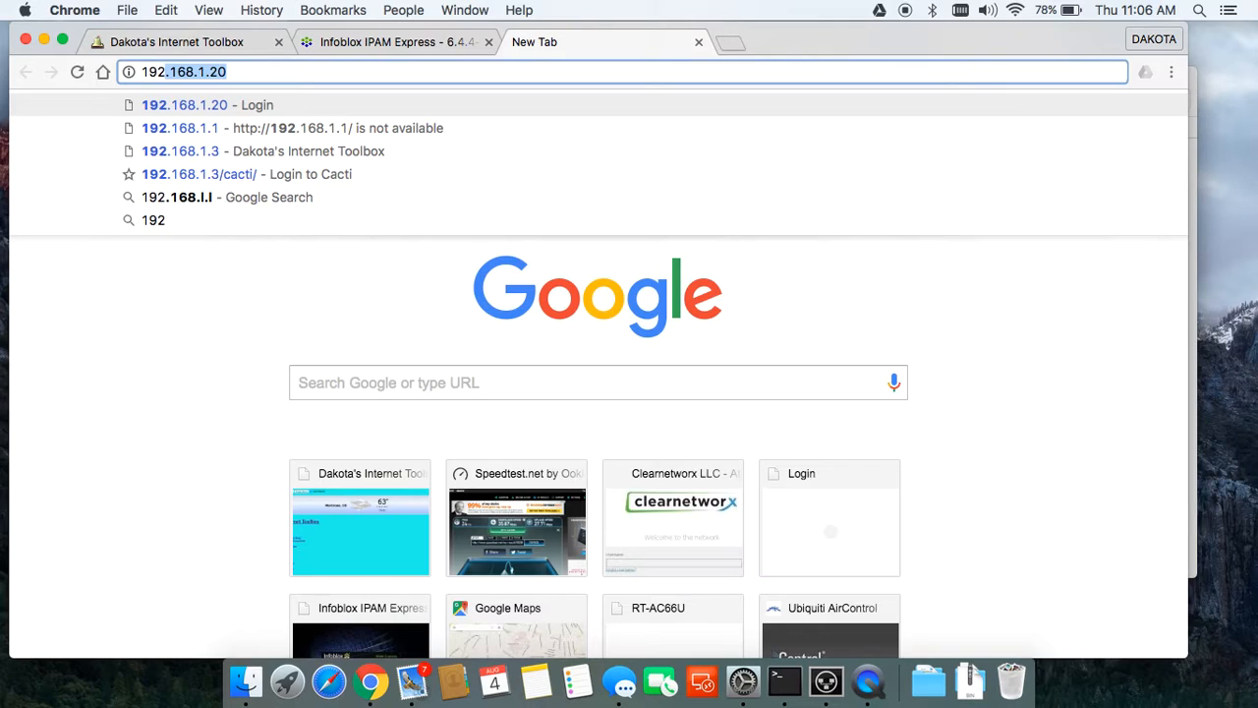
pyautogui.press('Right')
pyautogui.press('Return')
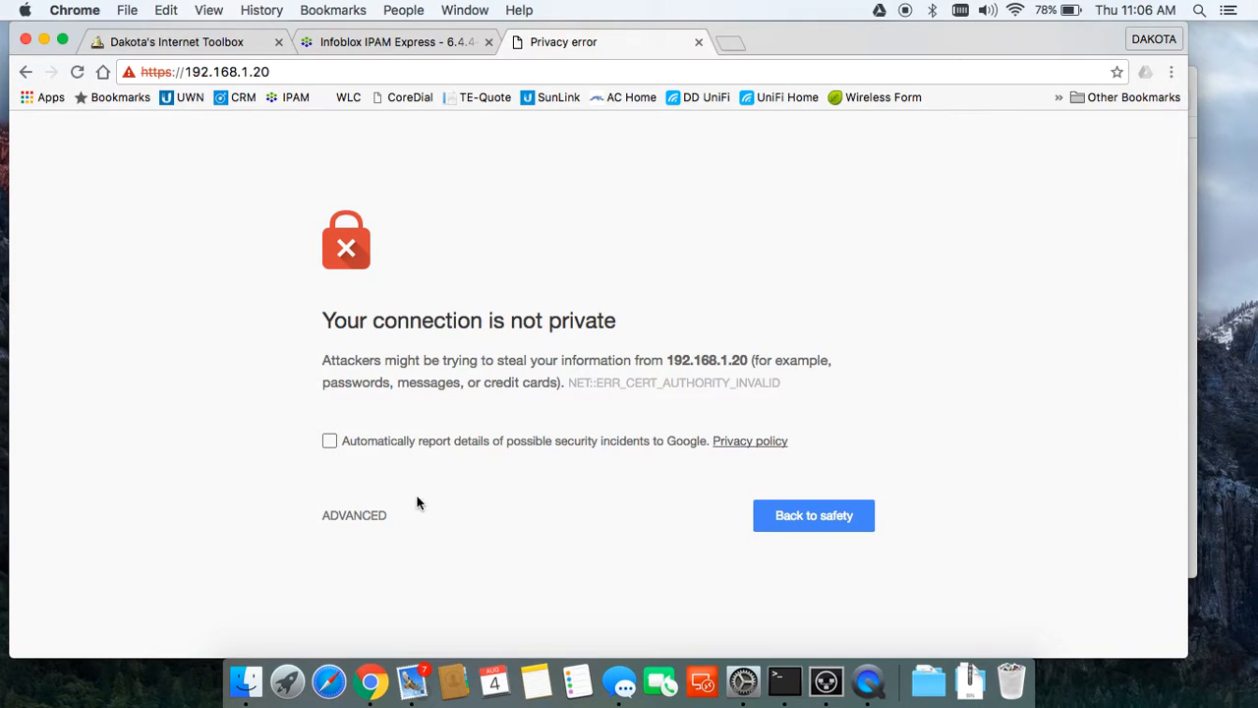
pyautogui.click(355, 527)
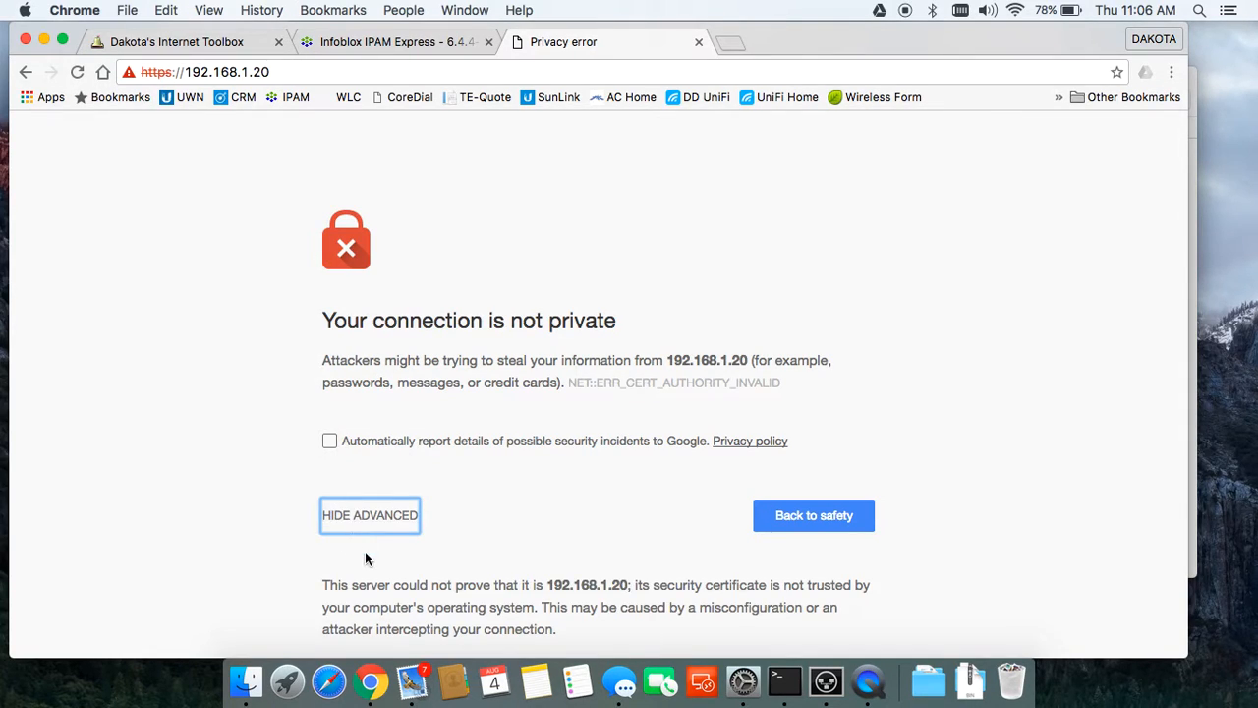
pyautogui.scroll(-2, 365, 551)
pyautogui.click(366, 600)
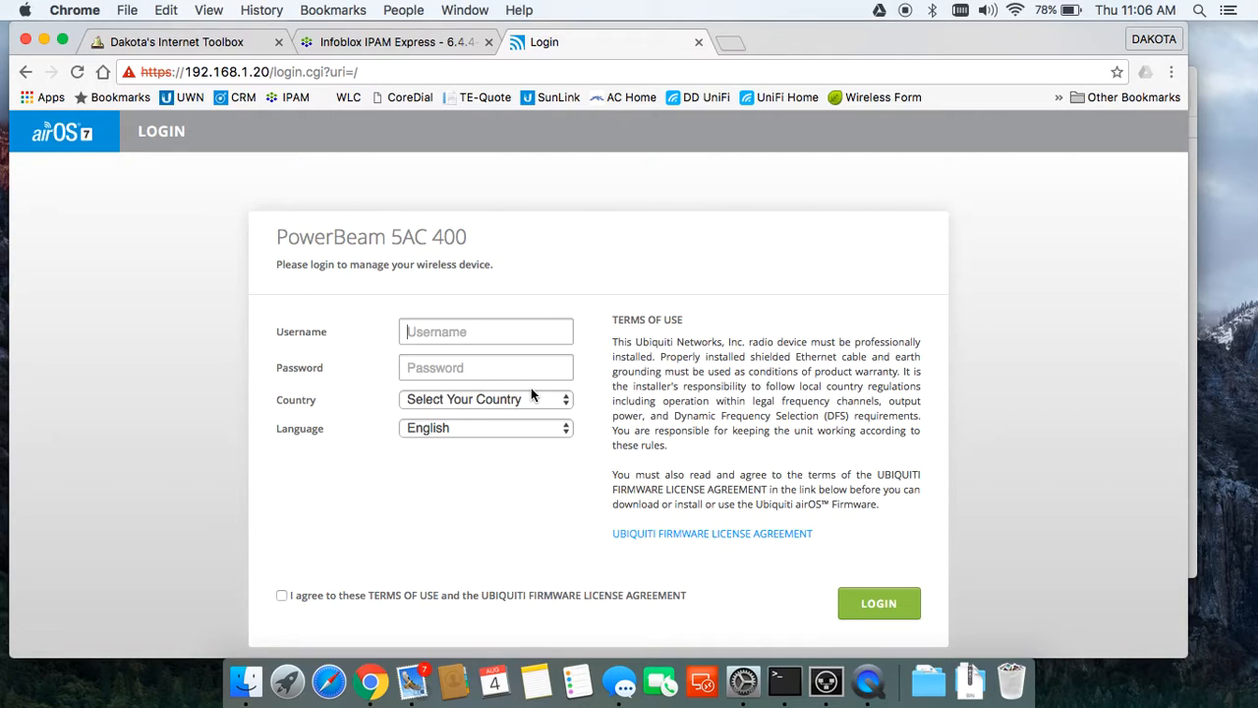
# Step: Log in to the PowerBeam with country North America and view the System page showing firmware WA.v7.2.1
pyautogui.write('ubntu')
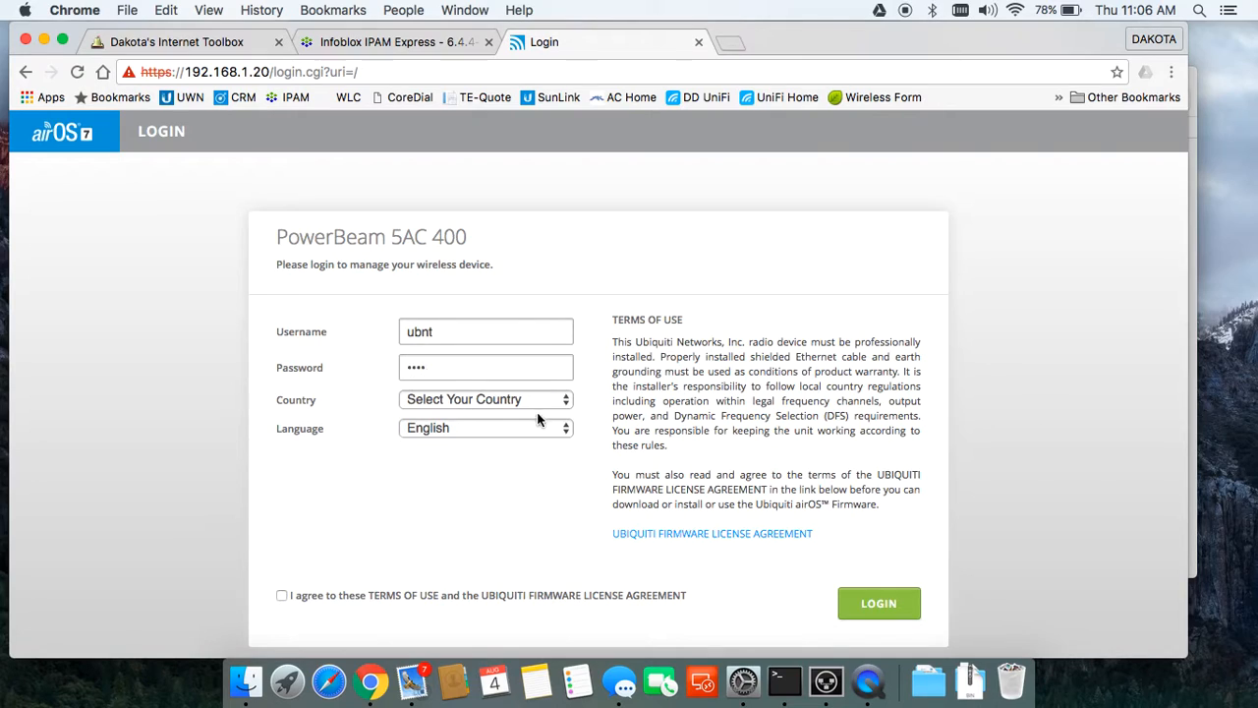
pyautogui.click(528, 398)
pyautogui.write('u')
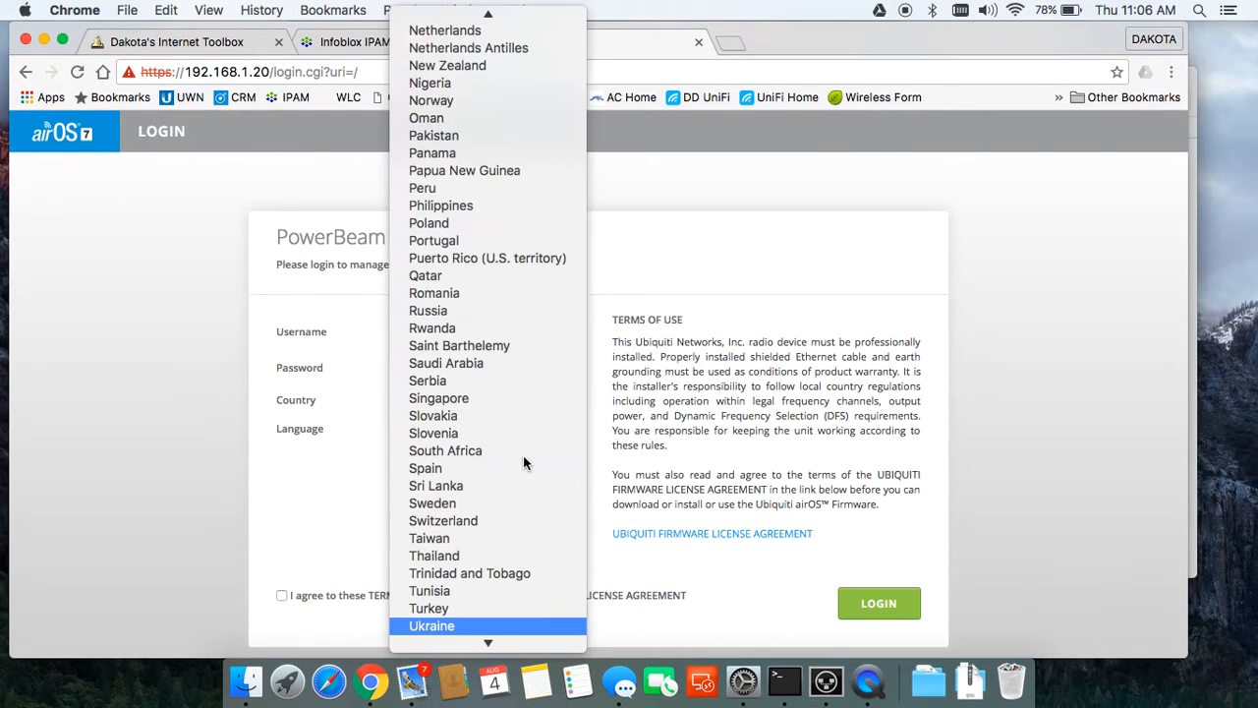
pyautogui.write('z')
pyautogui.scroll(-1, 524, 460)
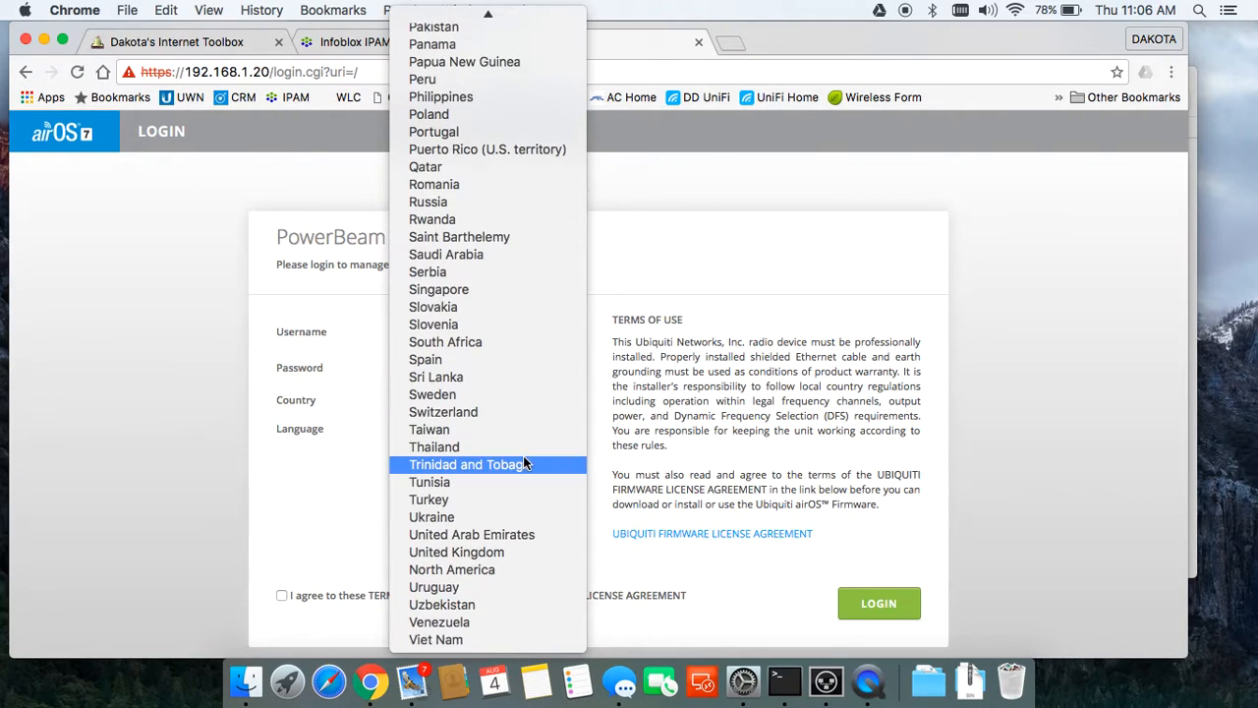
pyautogui.click(492, 576)
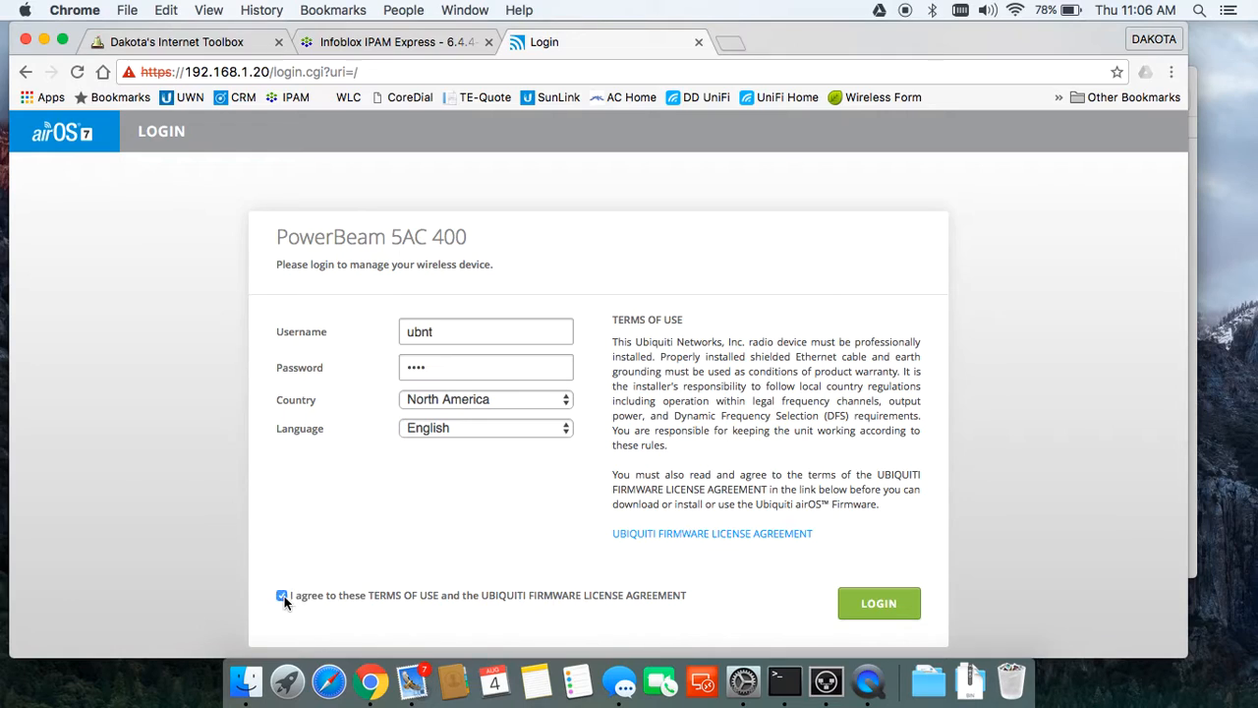
pyautogui.click(901, 606)
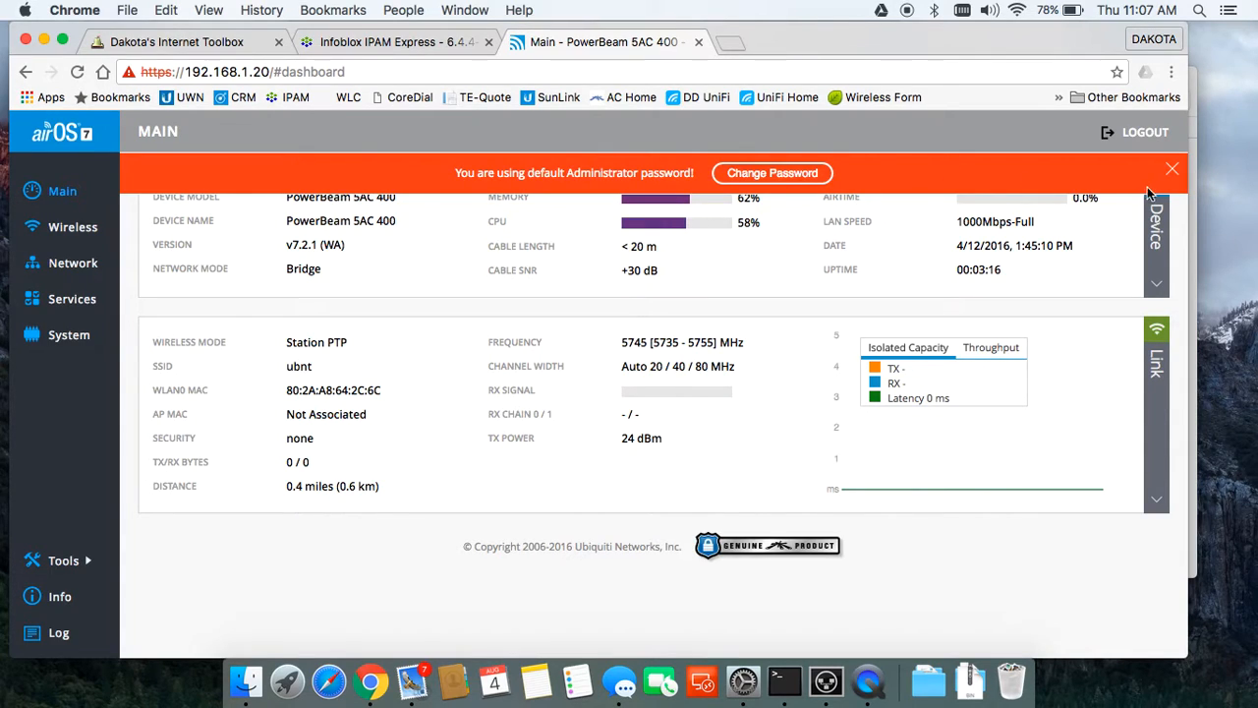
pyautogui.click(65, 340)
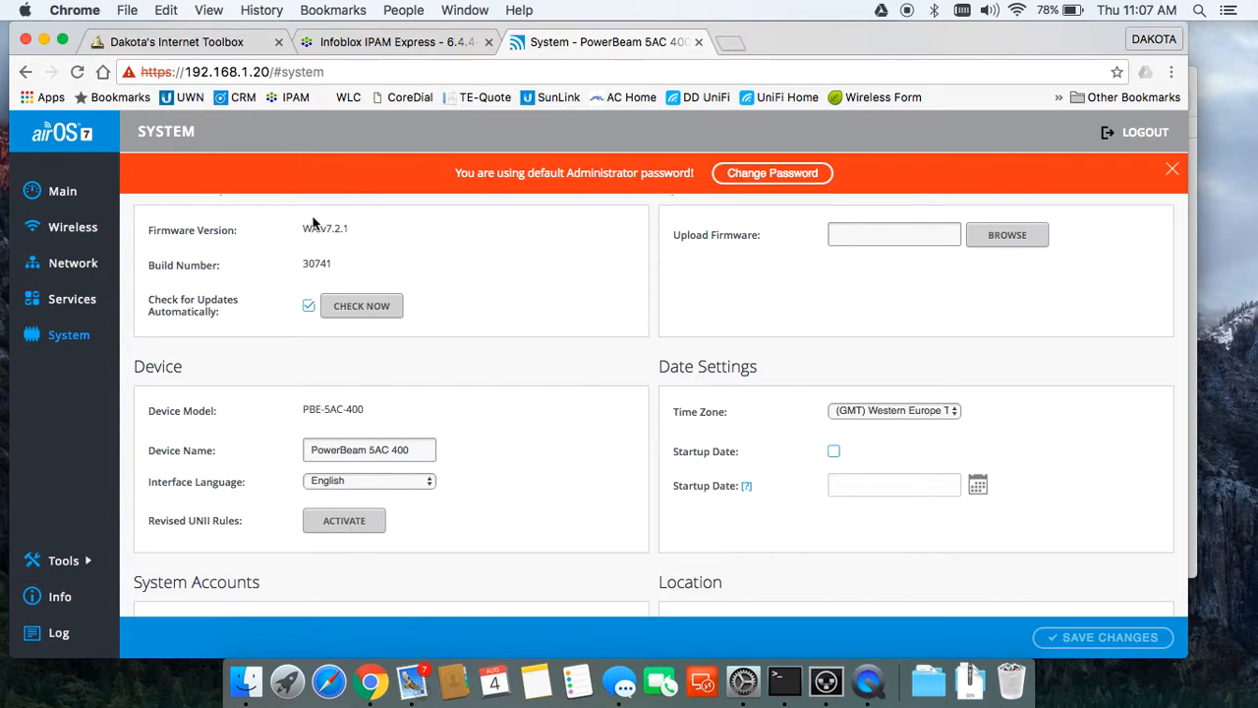
# Step: Download airOS7 WA firmware 7.2.4 (WA.v7.2.4.31259.160714.1705.bin) from ubnt.com's downloads section
pyautogui.click(732, 51)
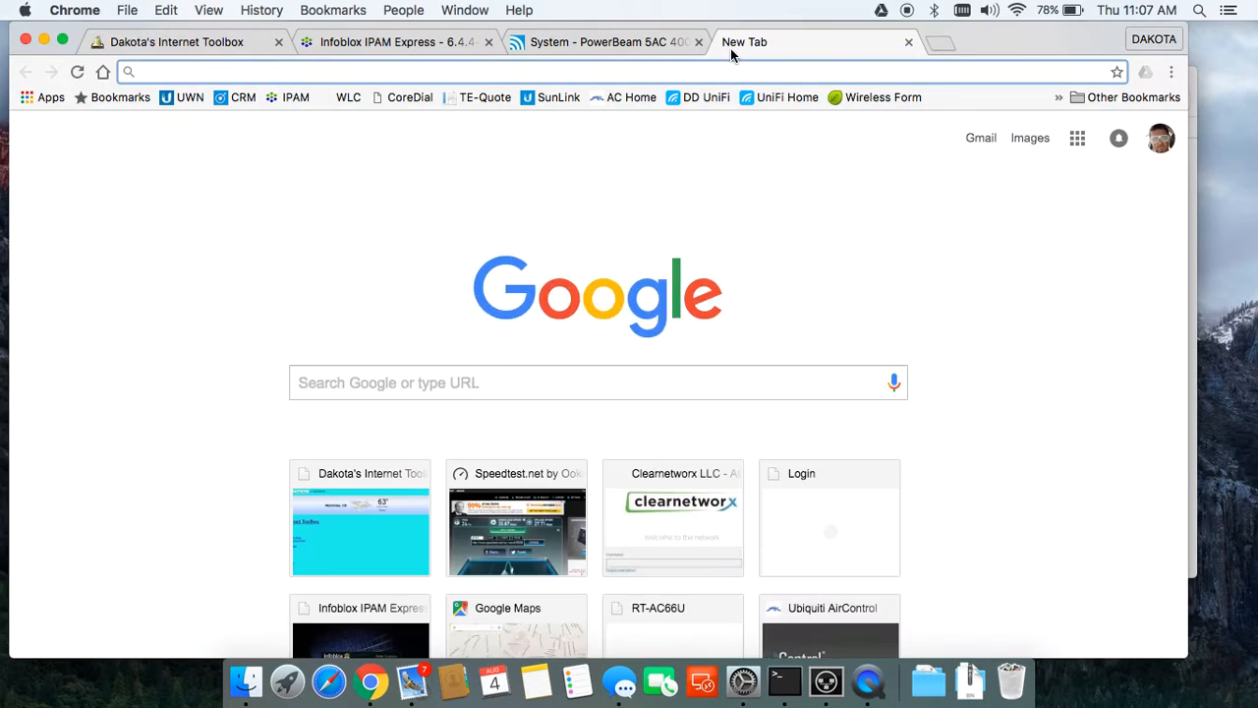
pyautogui.write('ubnt.com')
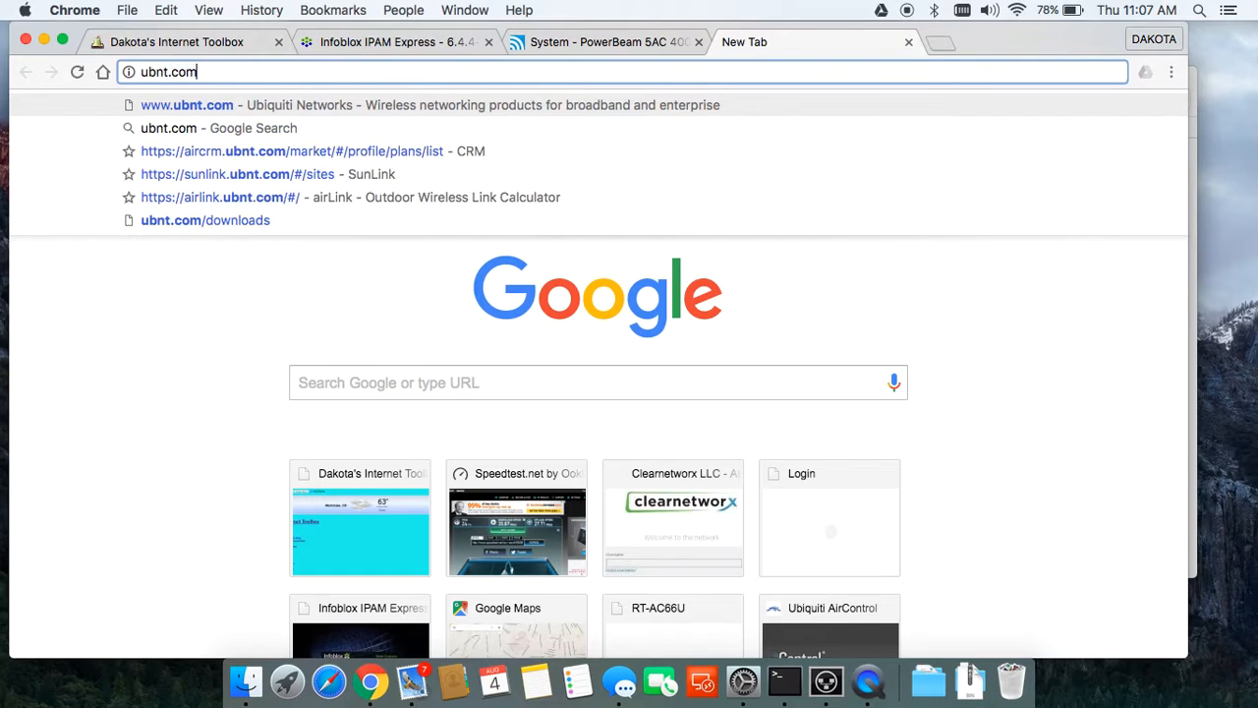
pyautogui.press('Return')
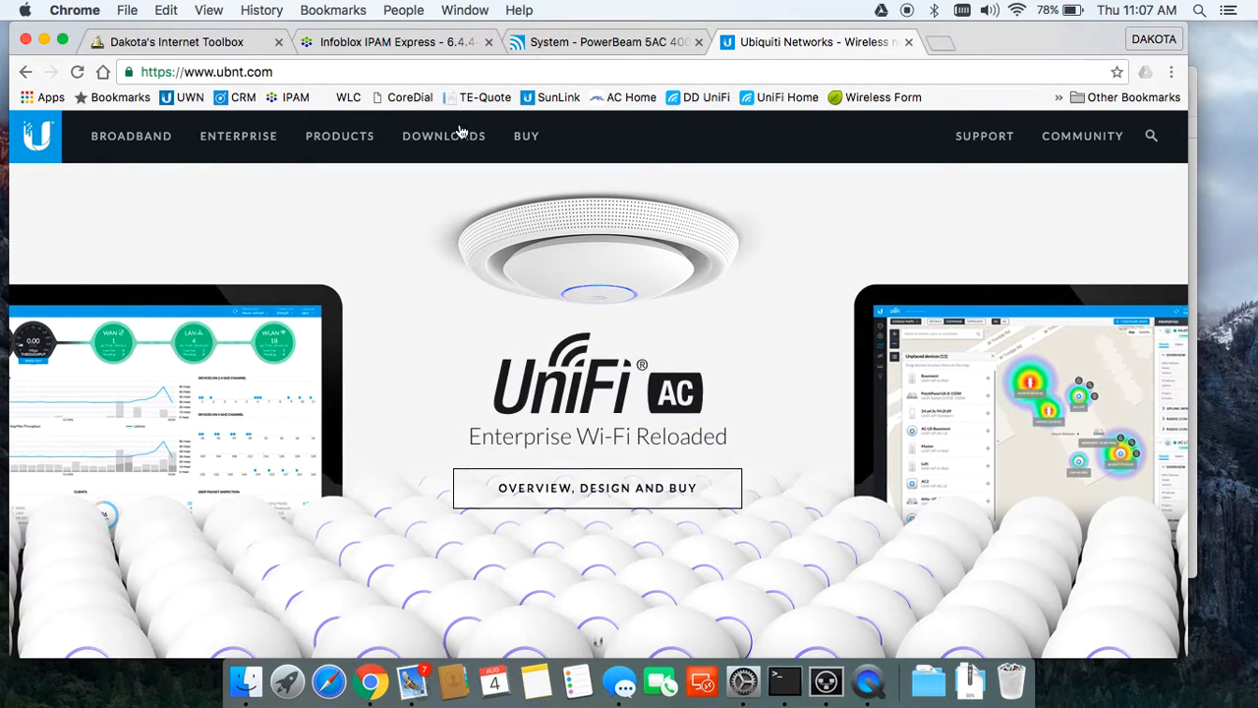
pyautogui.click(459, 135)
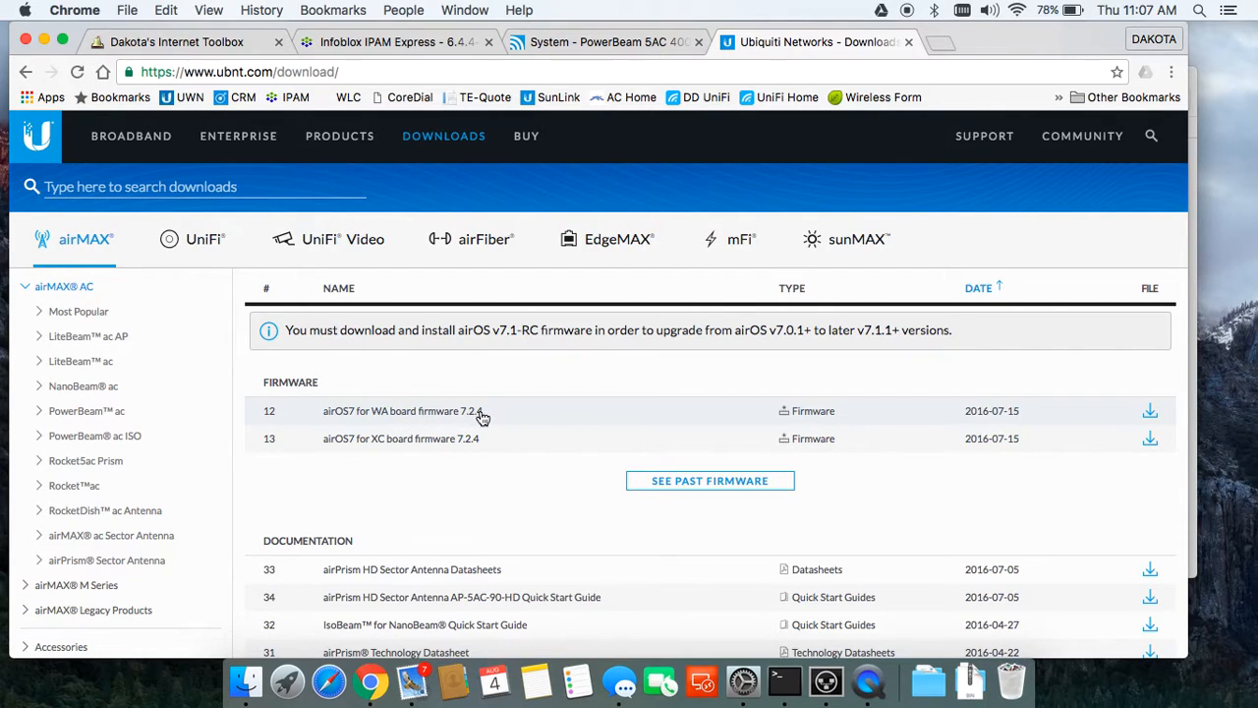
pyautogui.click(1150, 410)
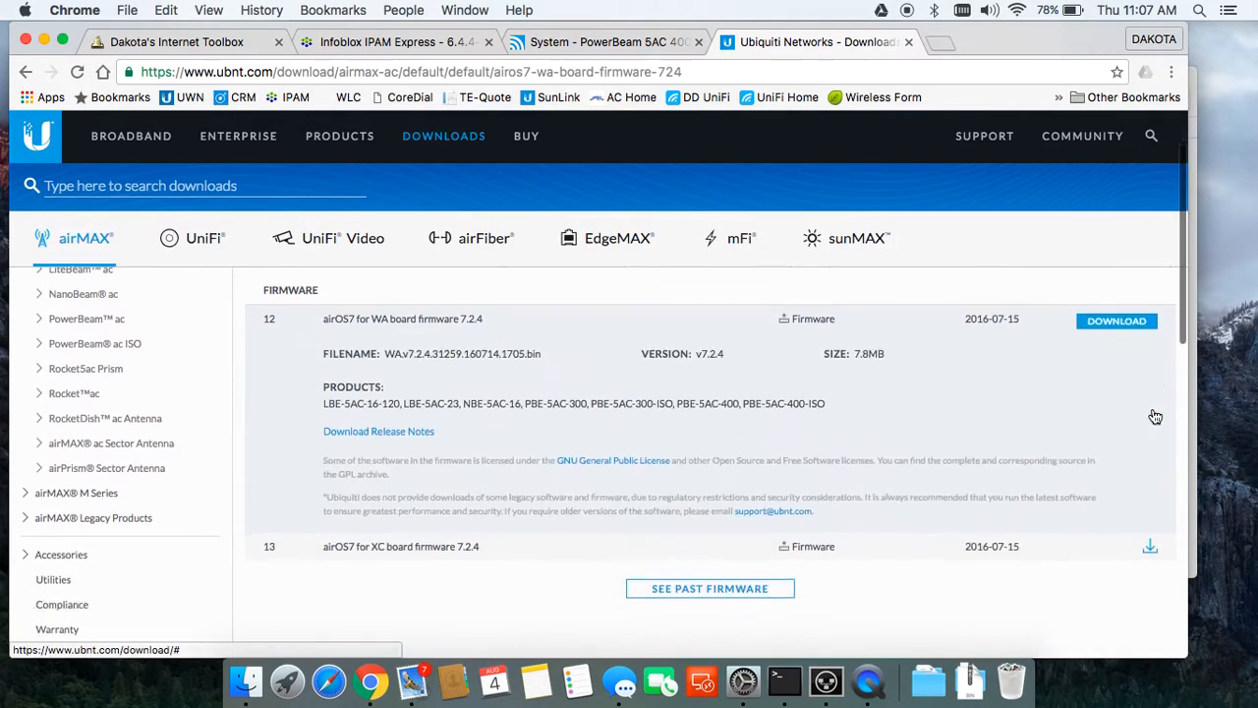
pyautogui.click(1127, 312)
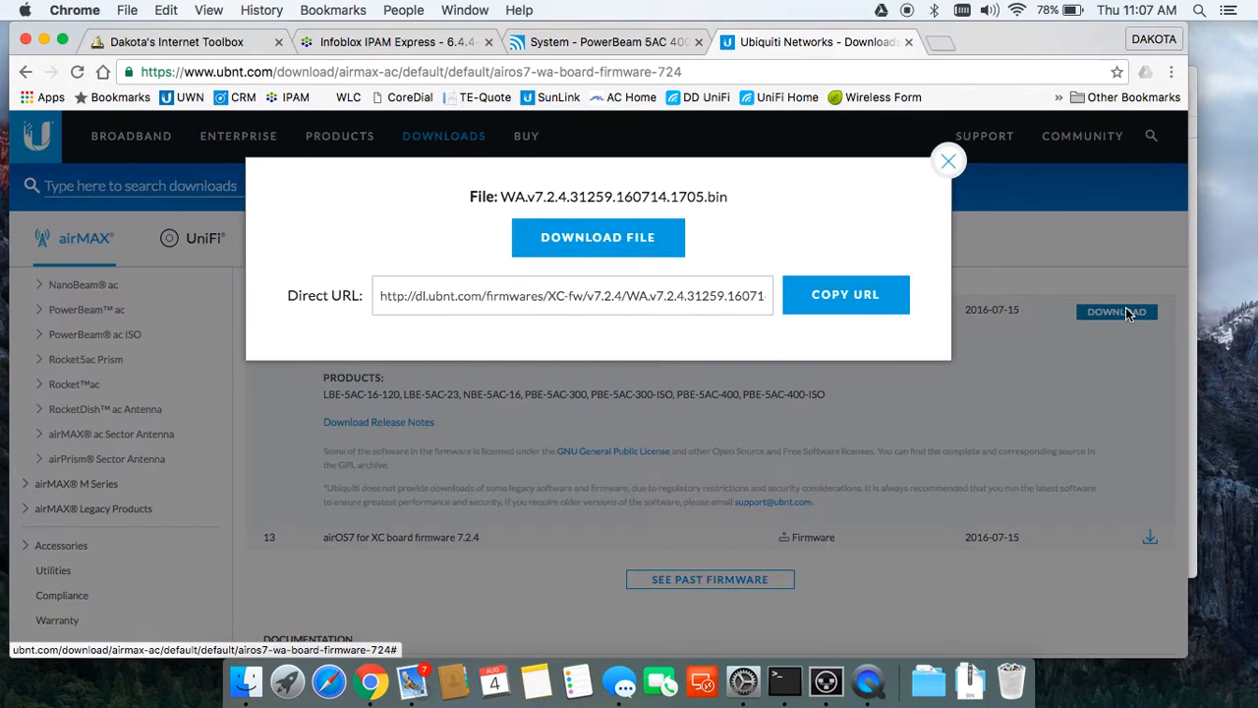
pyautogui.click(649, 243)
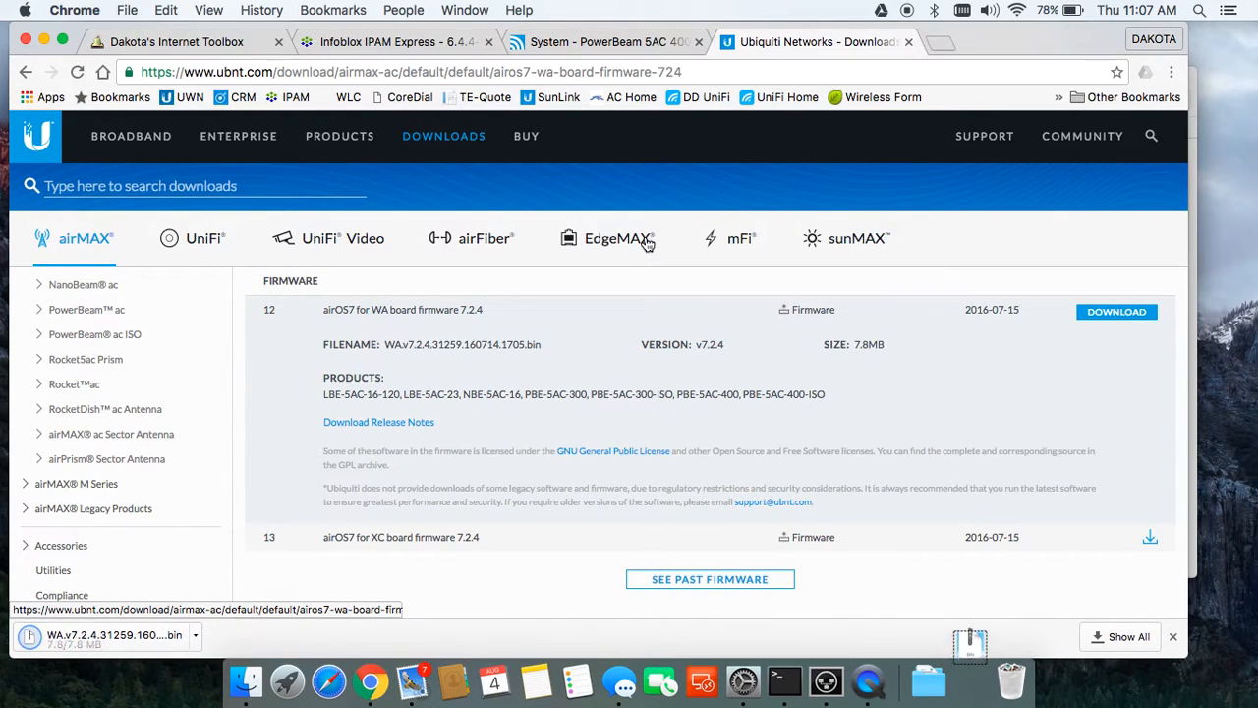
# Step: Upload the WA.v7.2.4 firmware file to the PowerBeam and start the upgrade
pyautogui.click(599, 43)
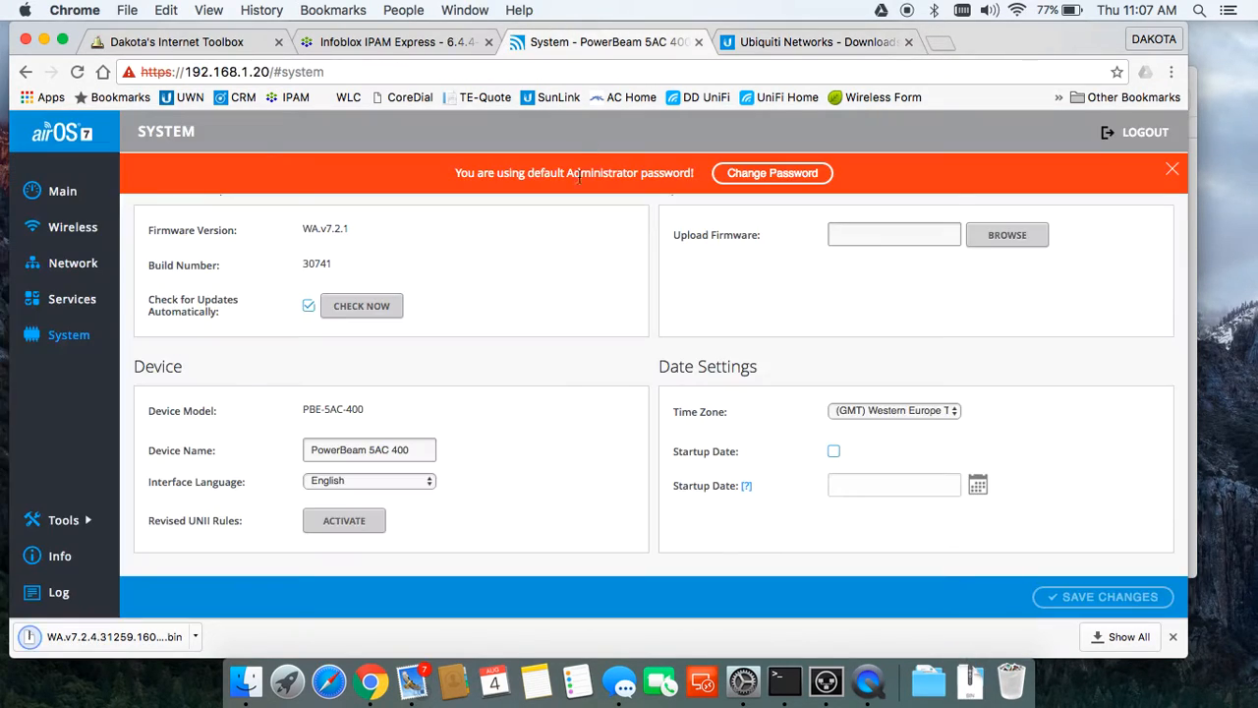
pyautogui.click(995, 243)
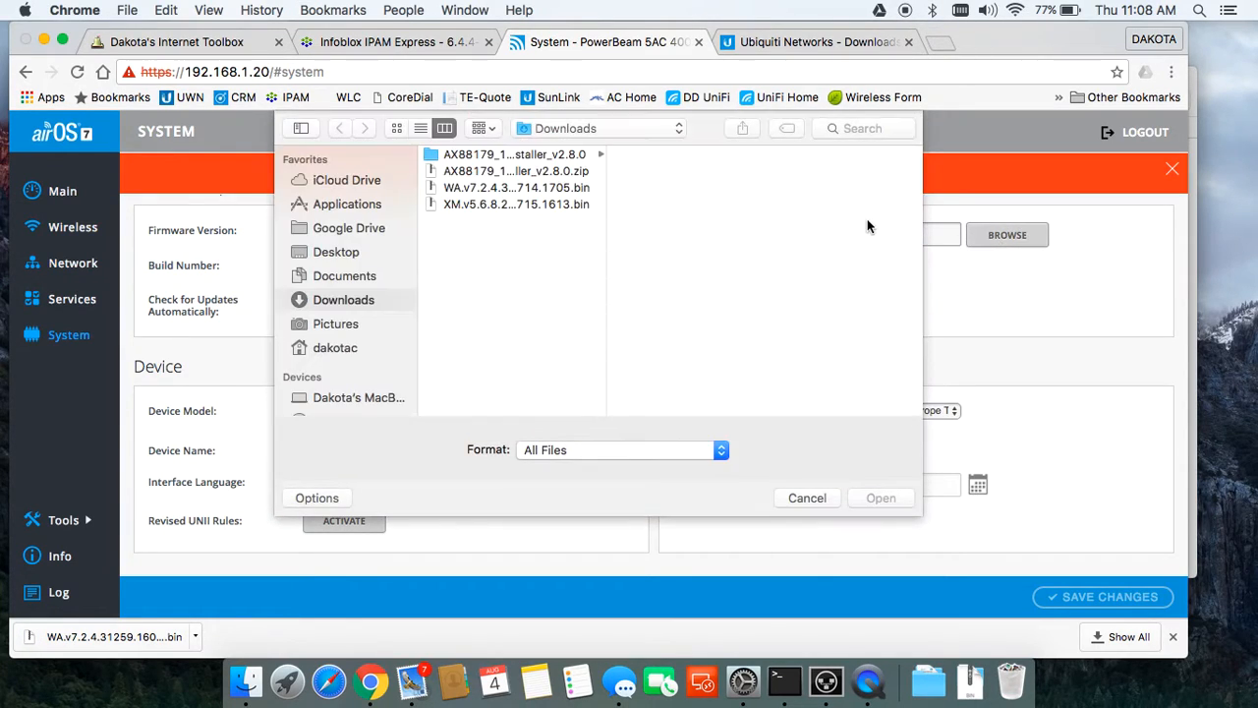
pyautogui.click(481, 192)
pyautogui.click(881, 498)
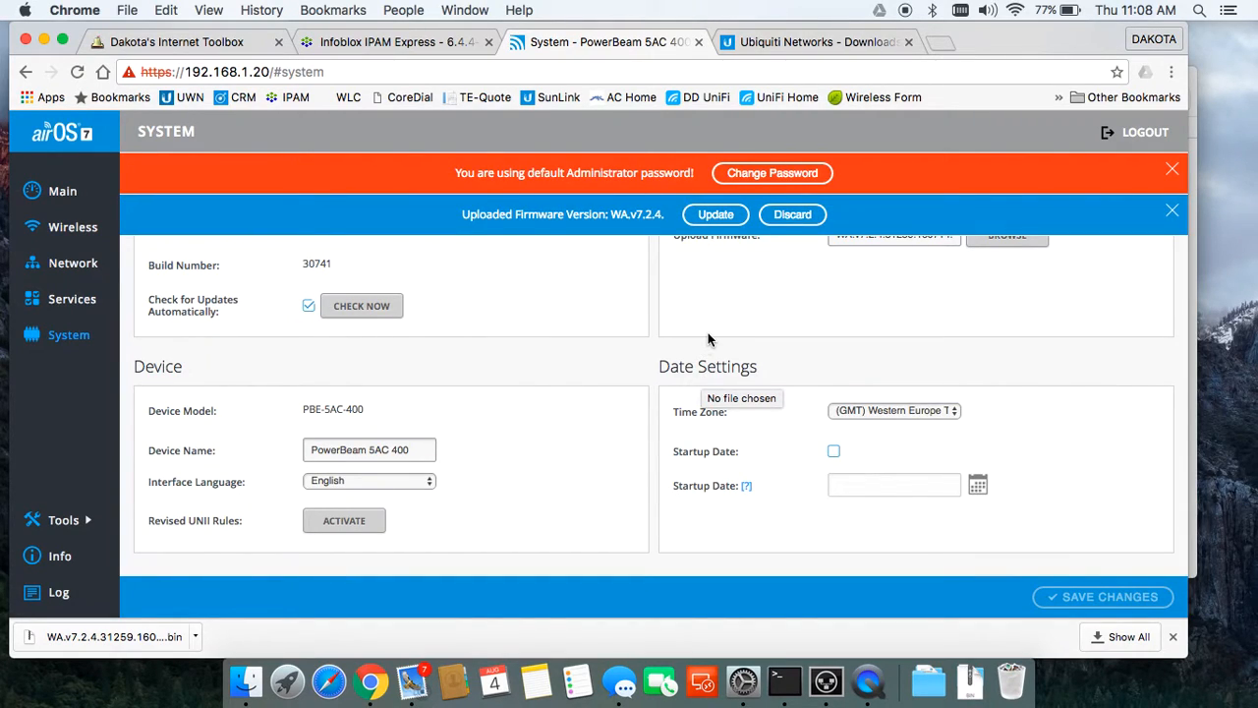
pyautogui.click(716, 214)
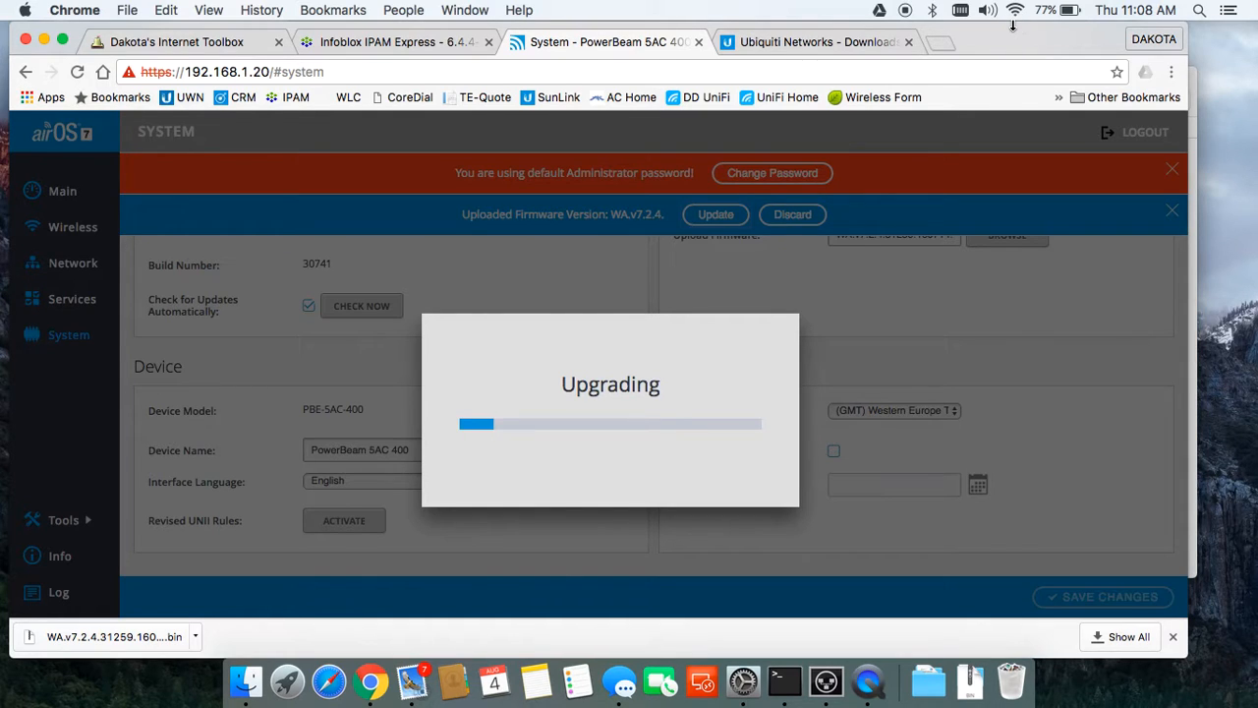
pyautogui.click(420, 44)
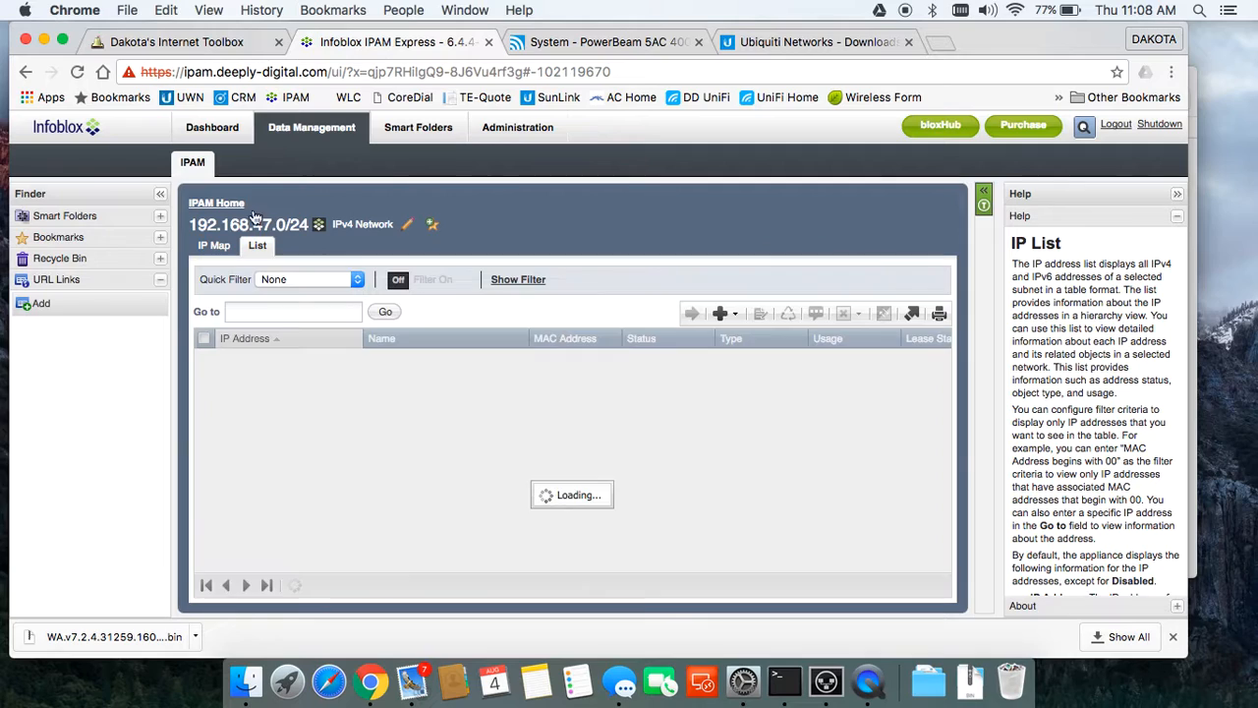
# Step: Page through the IPAM network list and open the 192.168.49.0/24 network
pyautogui.click(234, 200)
pyautogui.scroll(-10, 325, 472)
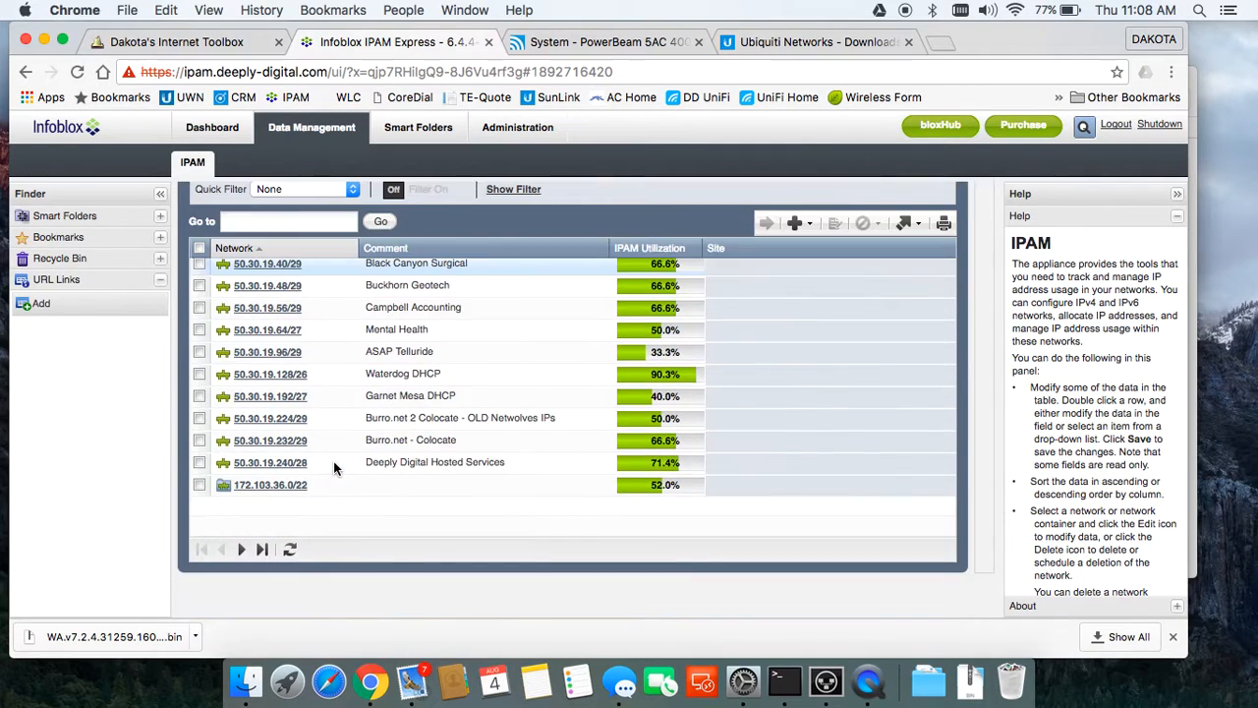
pyautogui.click(242, 550)
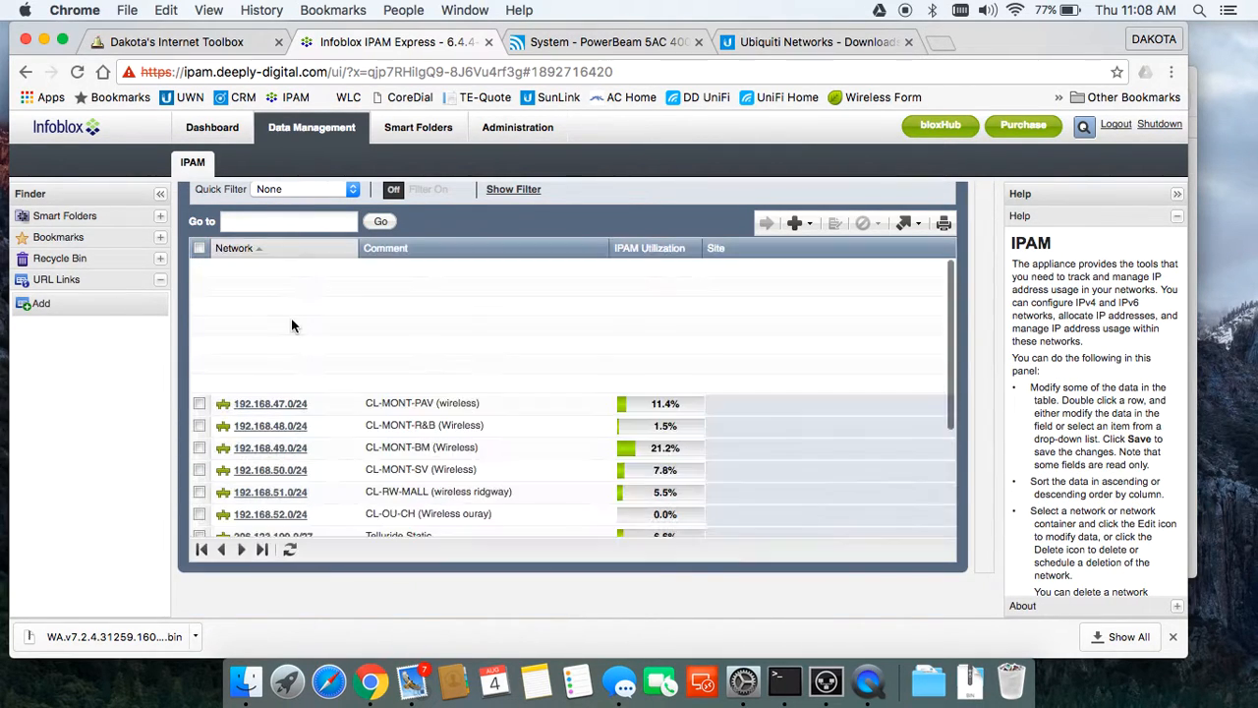
pyautogui.scroll(-2, 294, 405)
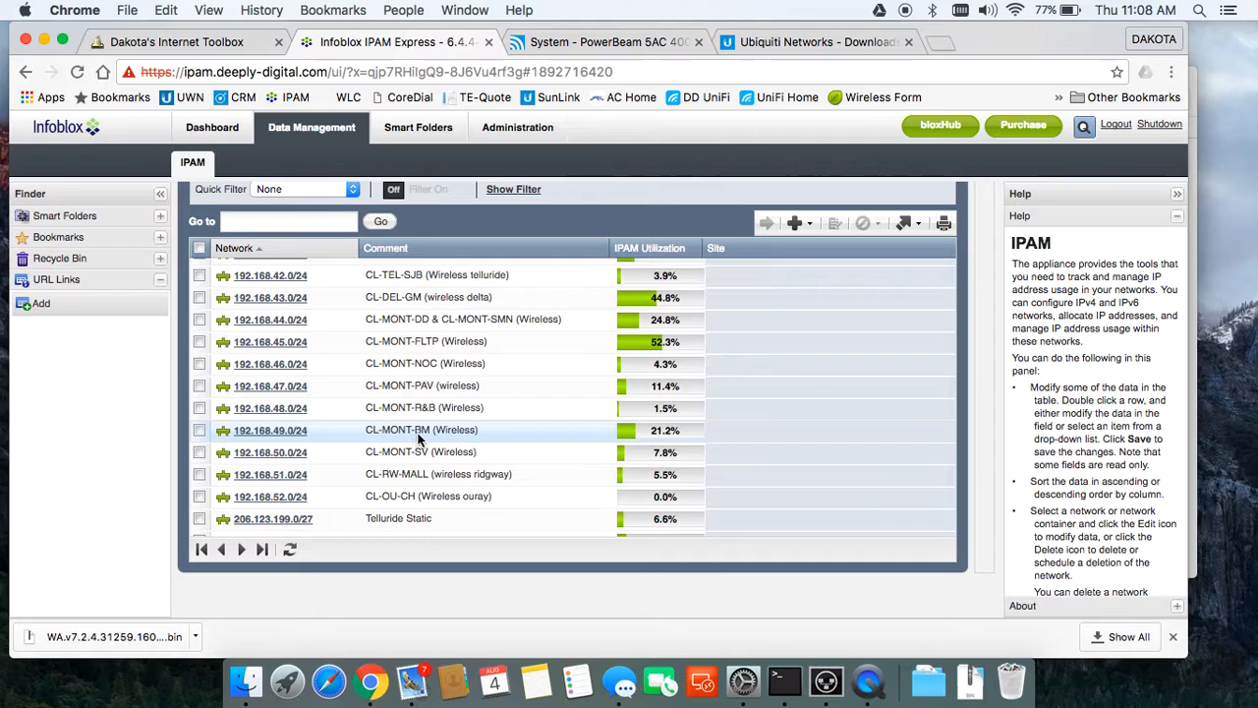
pyautogui.click(284, 429)
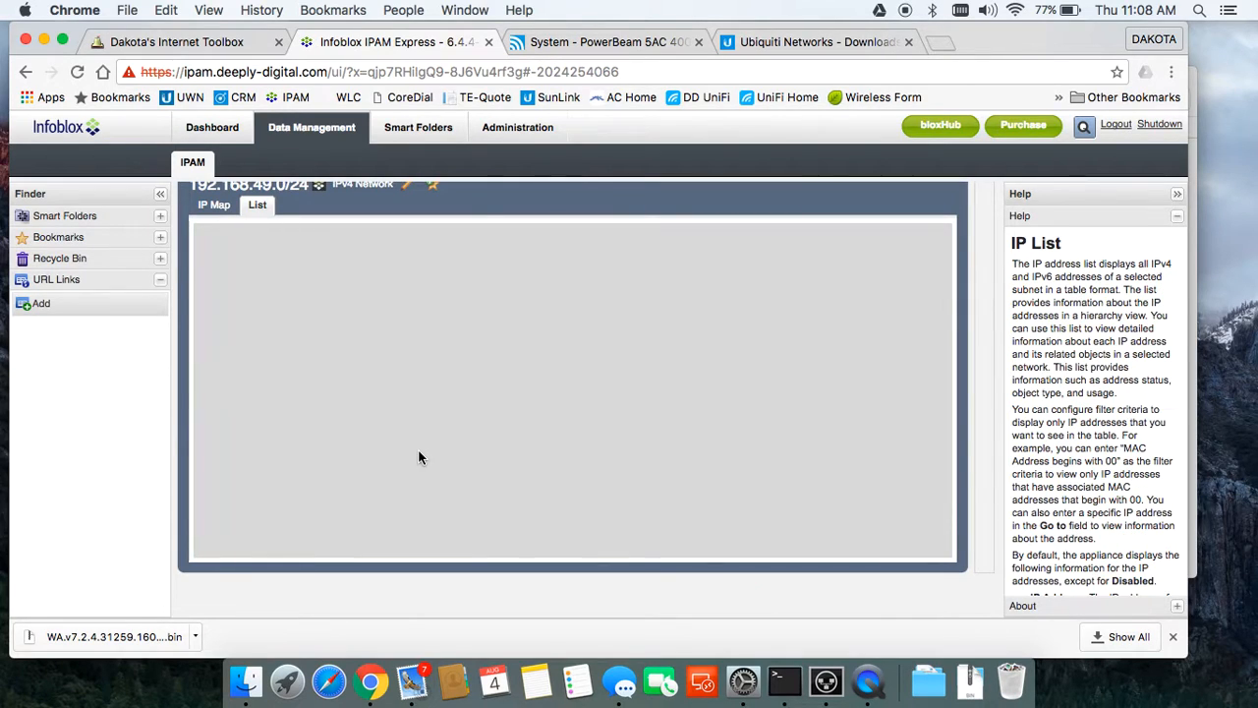
# Step: Advance through the address pages to the unused 192.168.49.56 and open its details
pyautogui.scroll(-4, 419, 456)
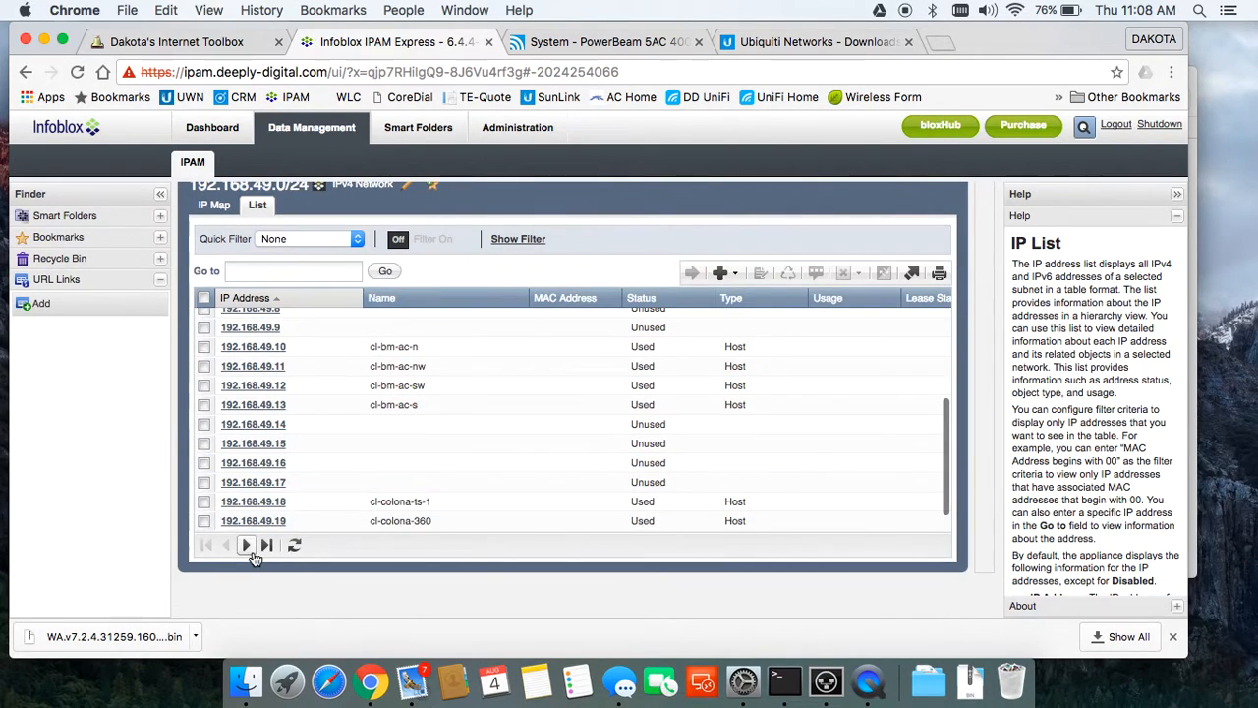
pyautogui.scroll(5, 285, 471)
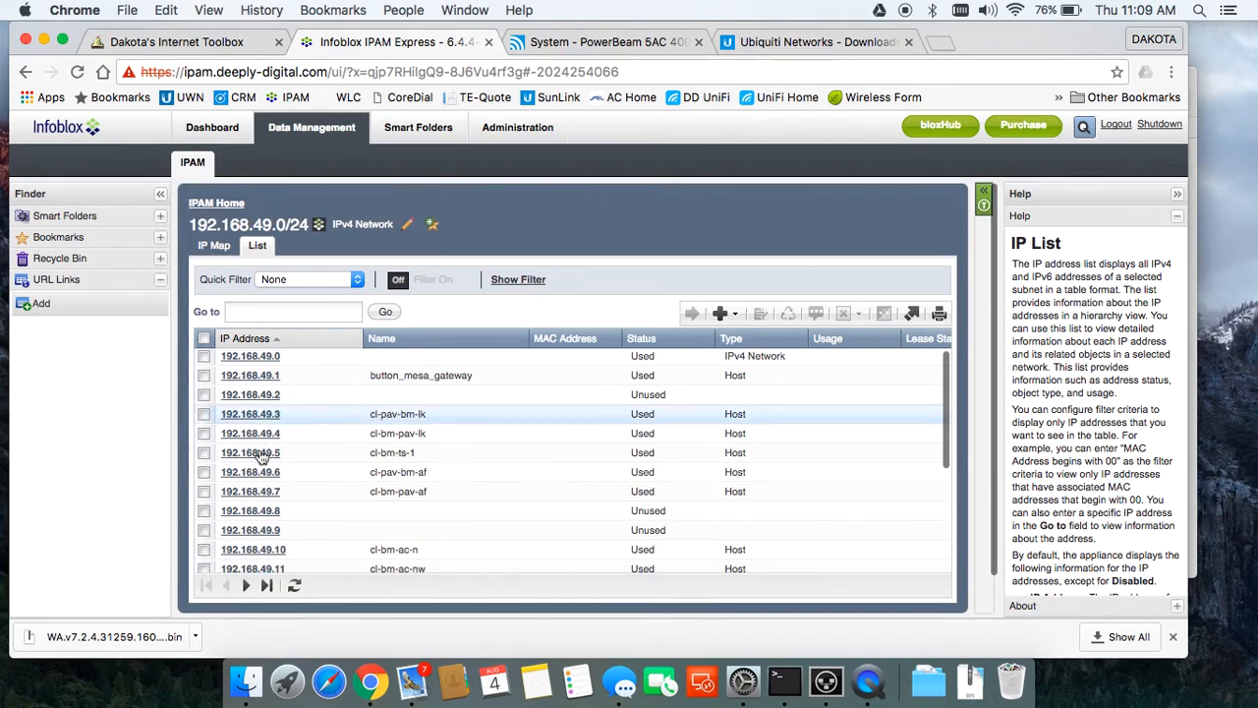
pyautogui.scroll(-5, 289, 507)
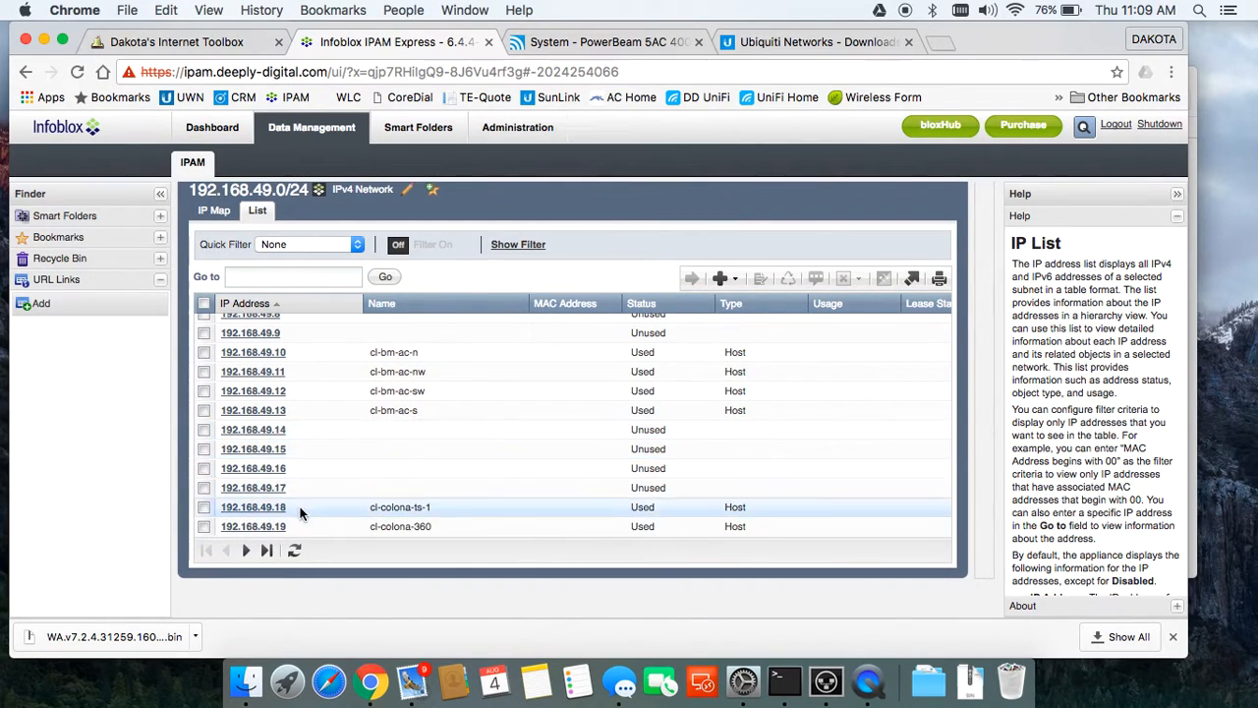
pyautogui.click(249, 551)
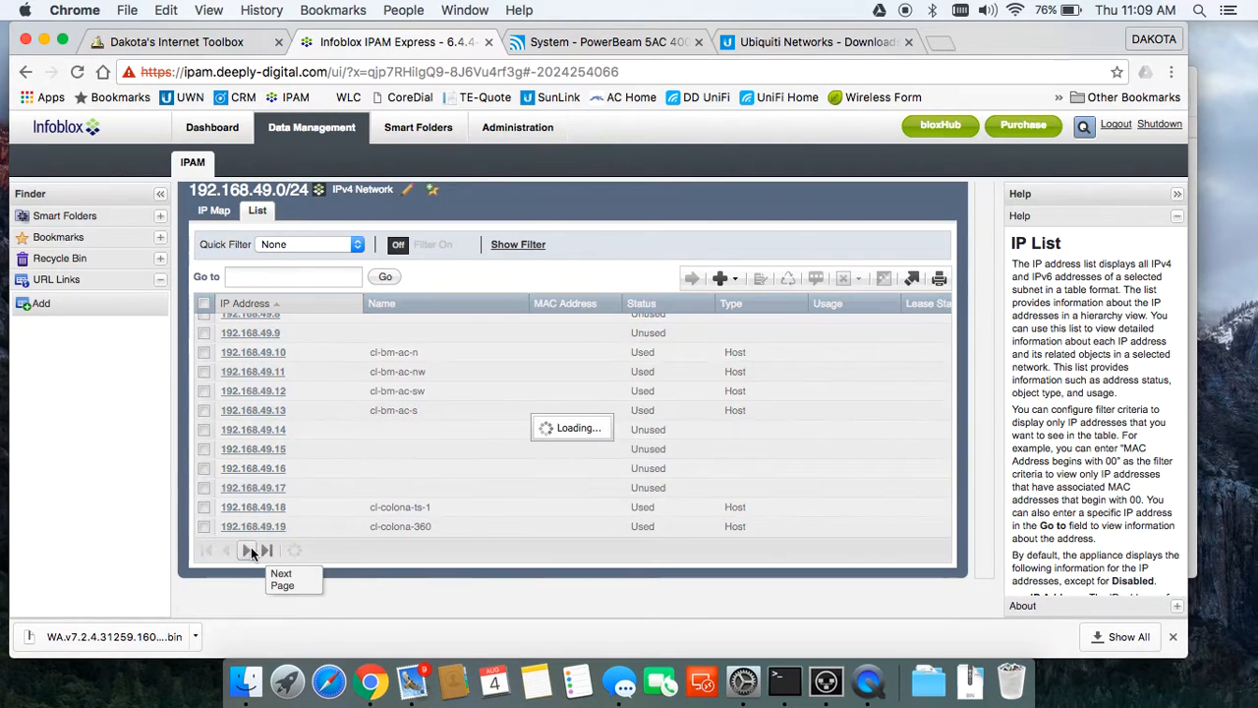
pyautogui.click(250, 552)
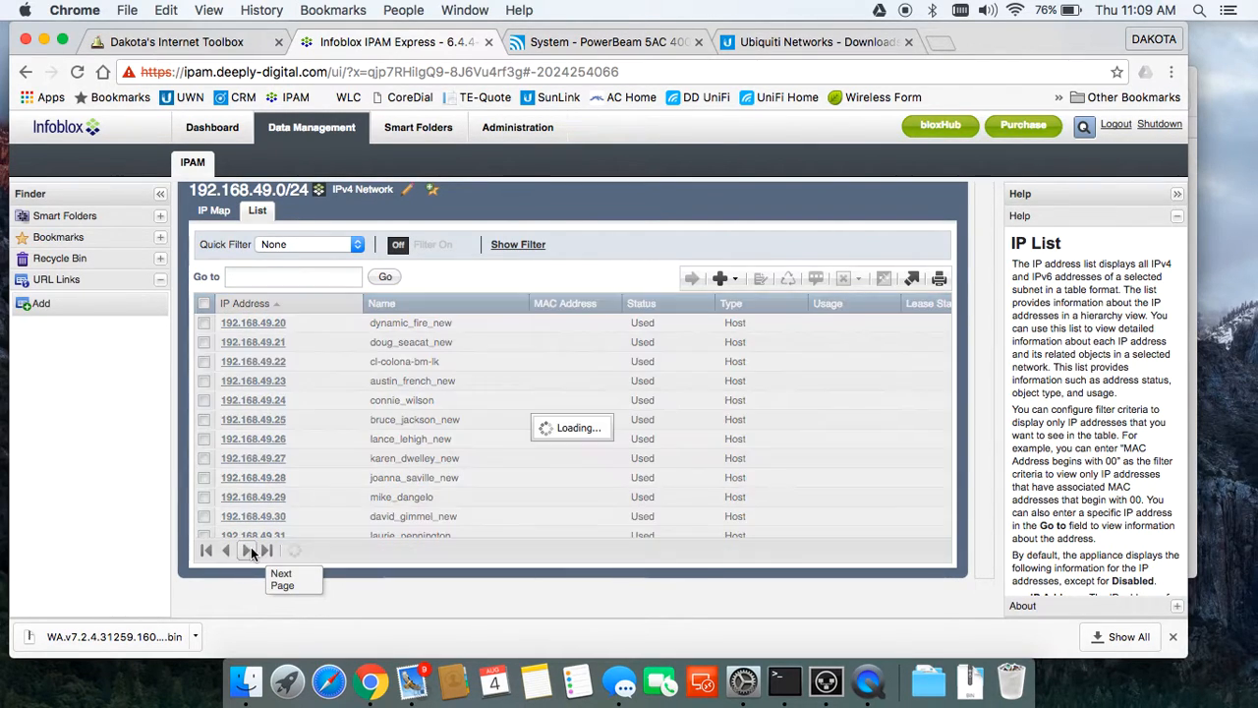
pyautogui.click(250, 552)
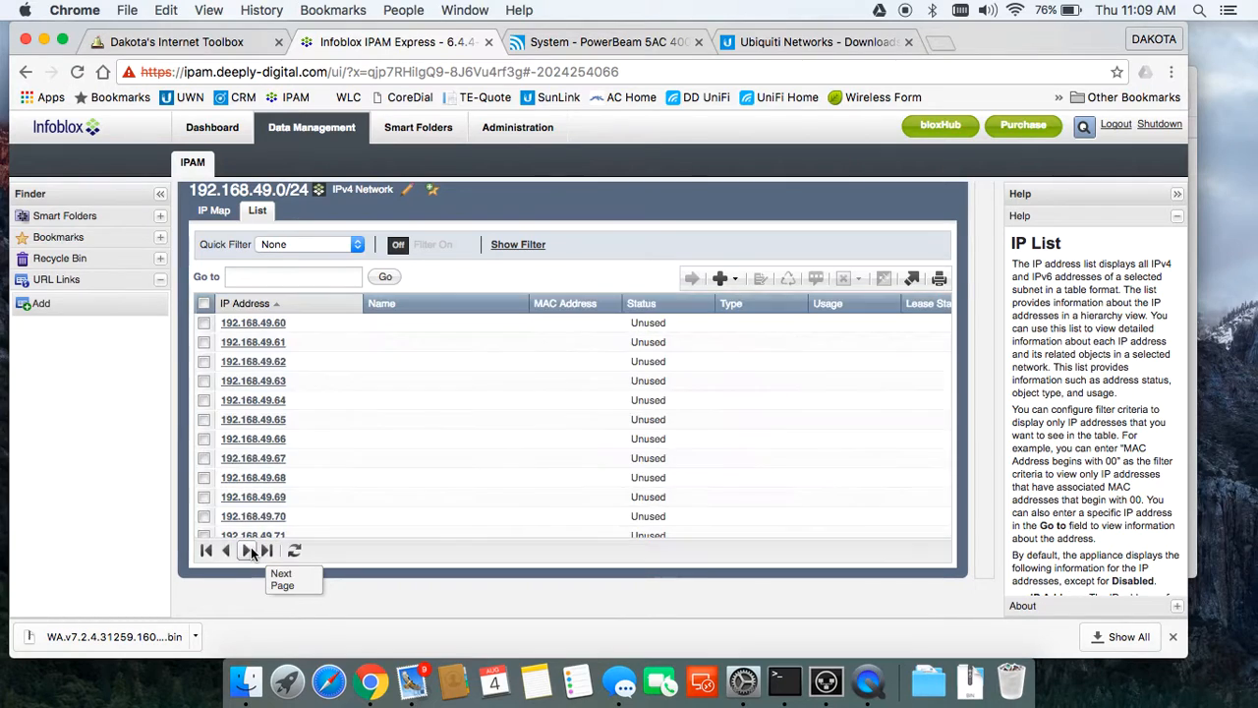
pyautogui.scroll(10, 278, 462)
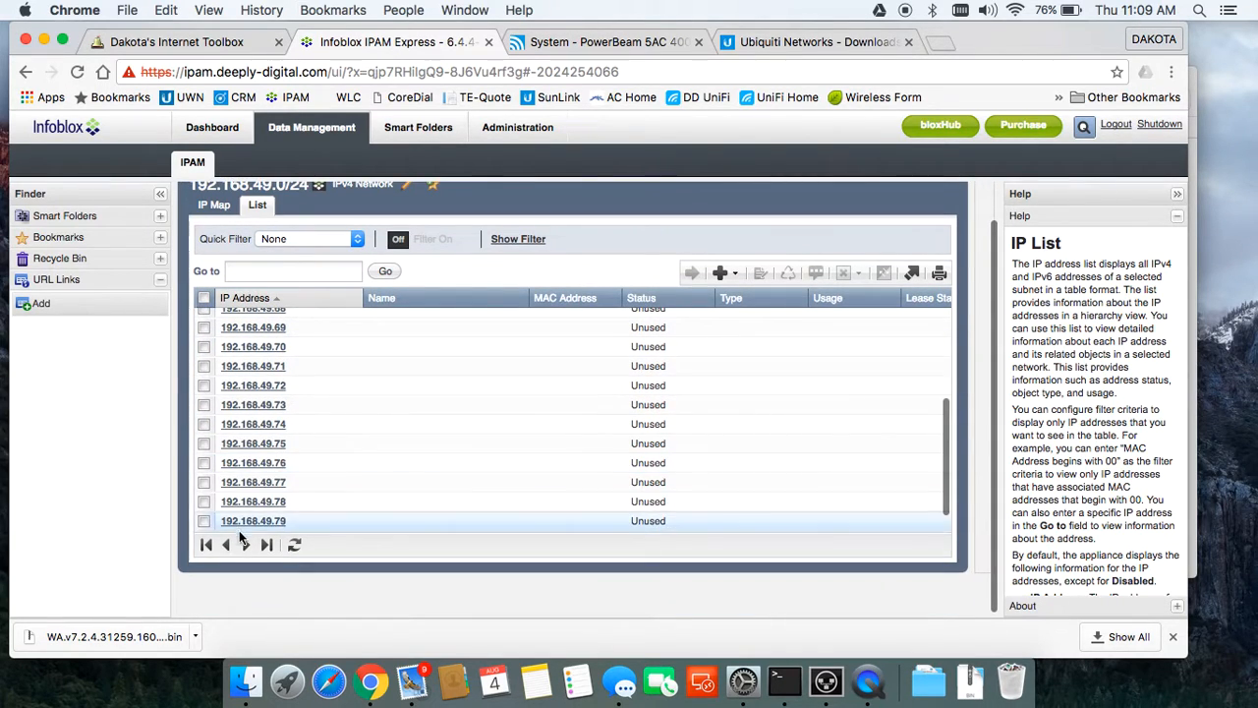
pyautogui.scroll(-3, 322, 491)
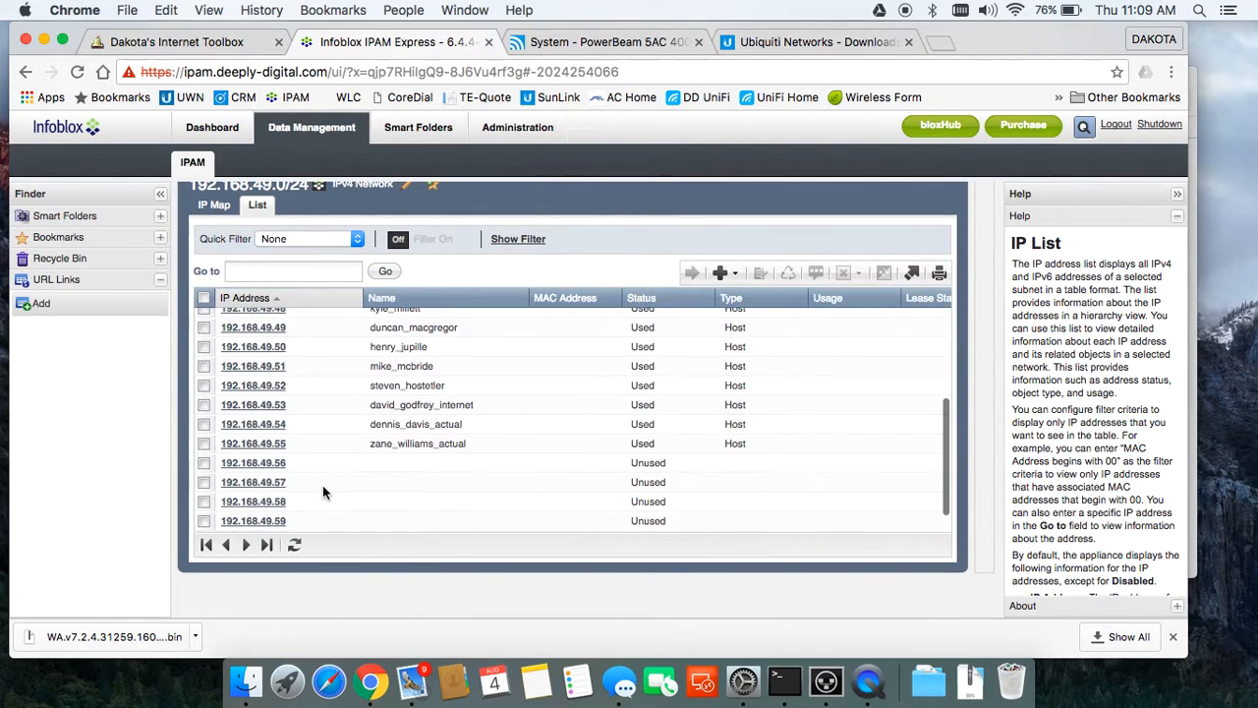
pyautogui.click(271, 471)
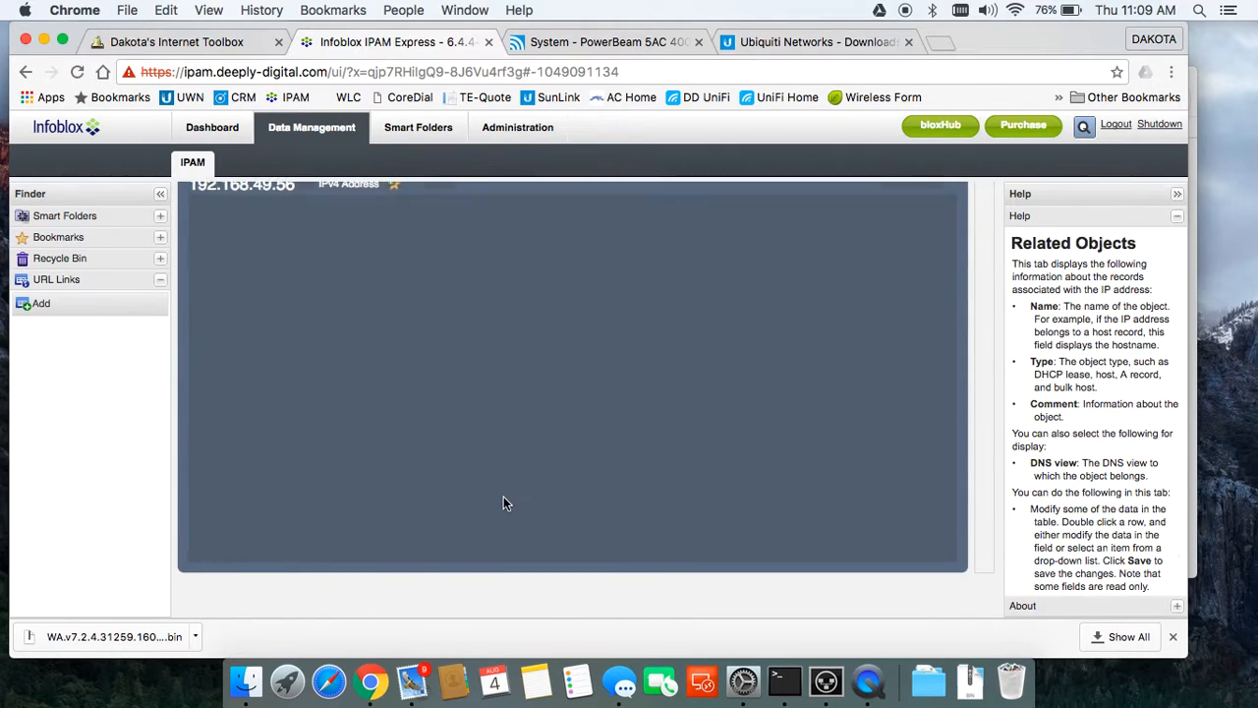
# Step: Add a Host record named test_radio for 192.168.49.56 and save it
pyautogui.scroll(1, 749, 450)
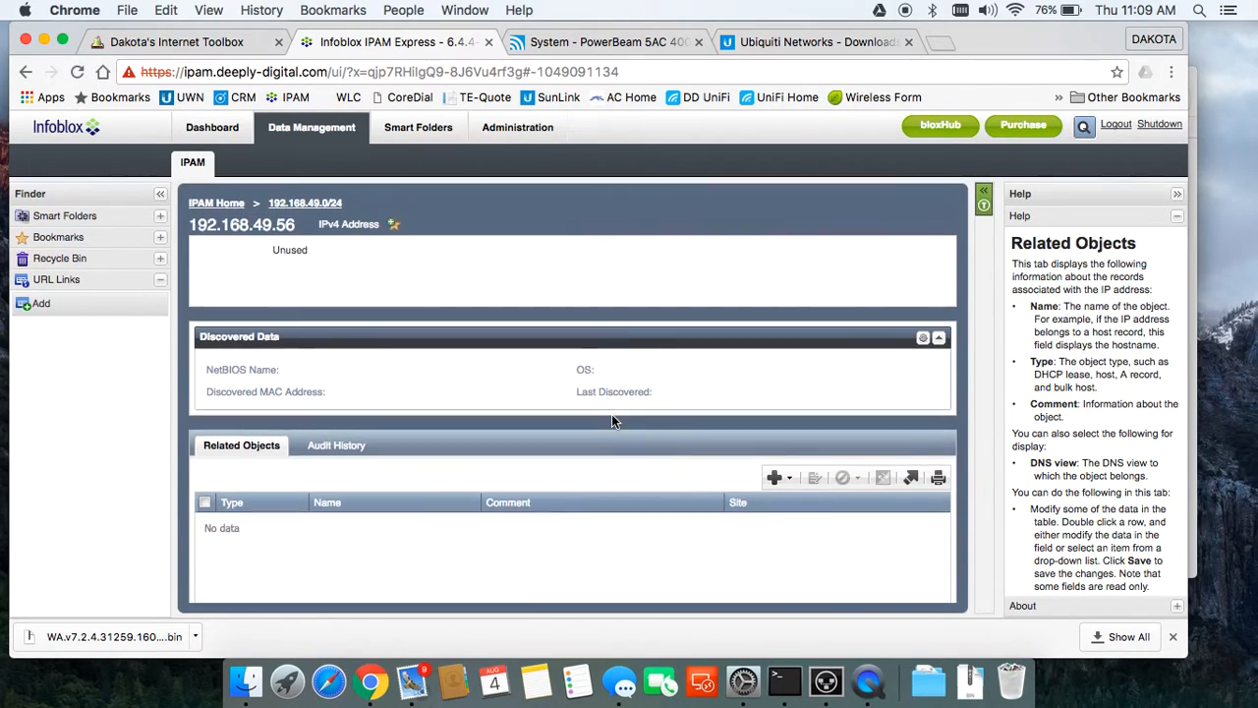
pyautogui.click(774, 480)
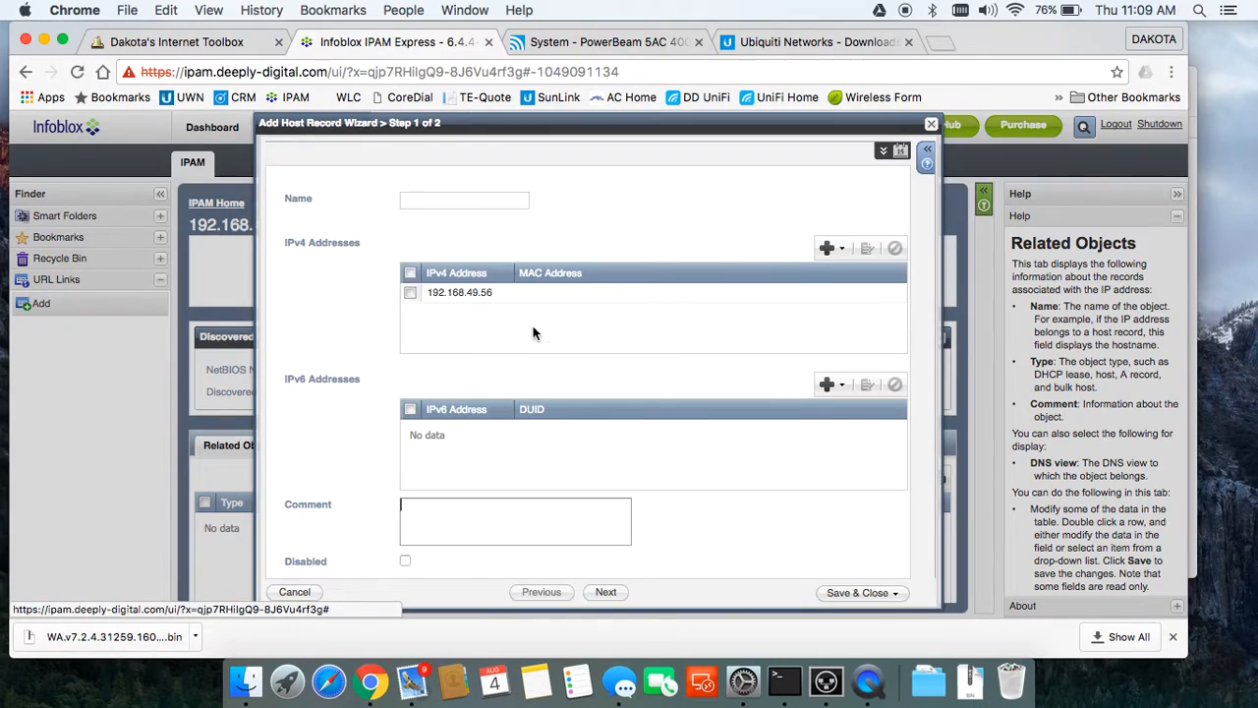
pyautogui.click(454, 203)
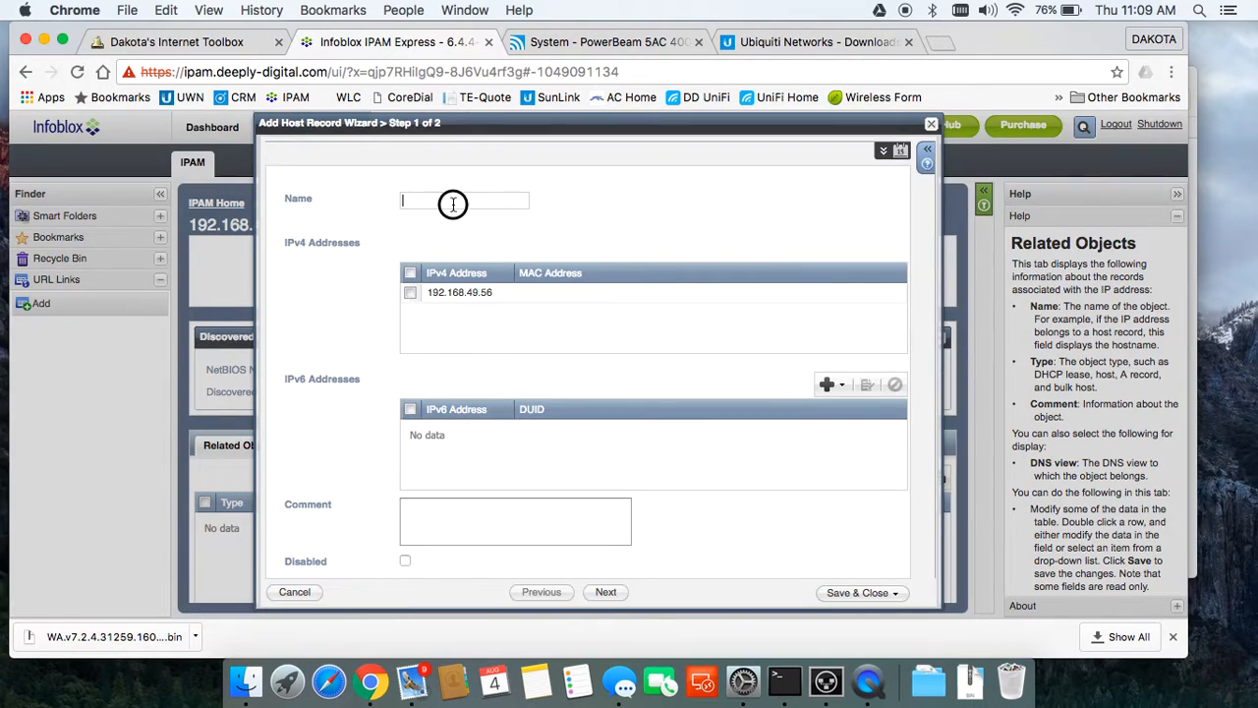
pyautogui.write('test_radio')
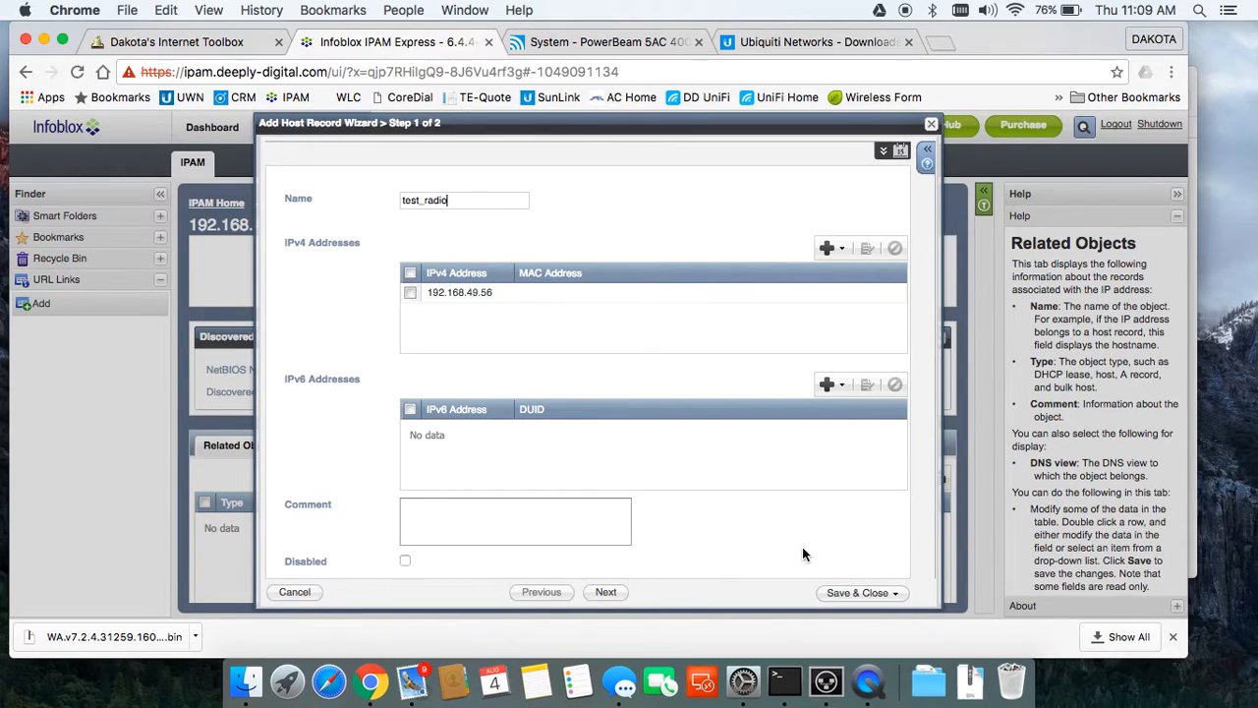
pyautogui.click(847, 593)
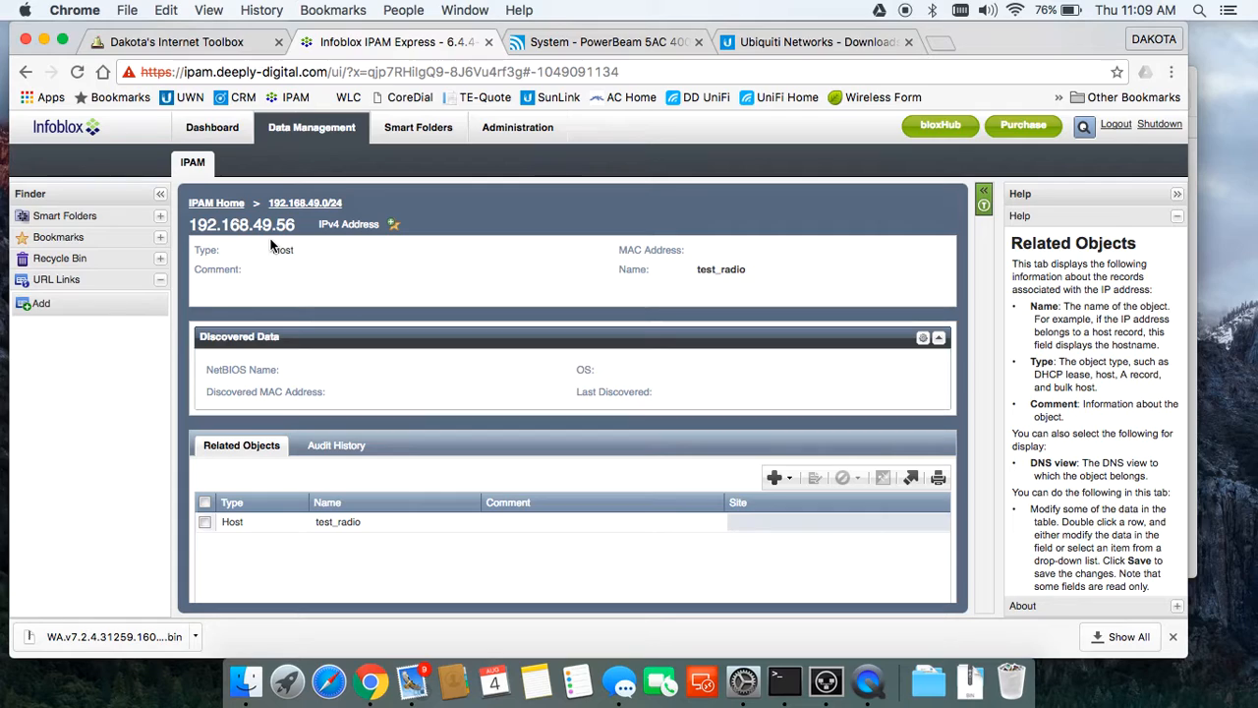
pyautogui.click(609, 44)
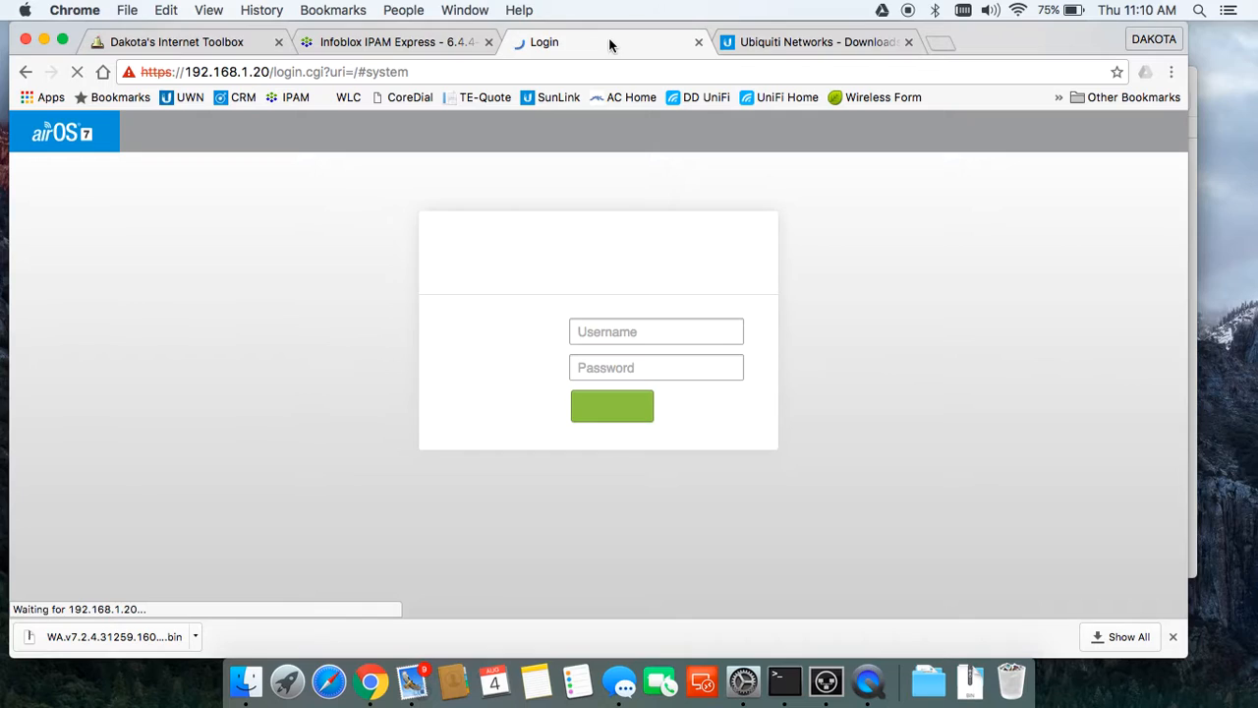
# Step: Log back in to the upgraded PowerBeam to reach the Main dashboard showing v7.2.4
pyautogui.write('ubn')
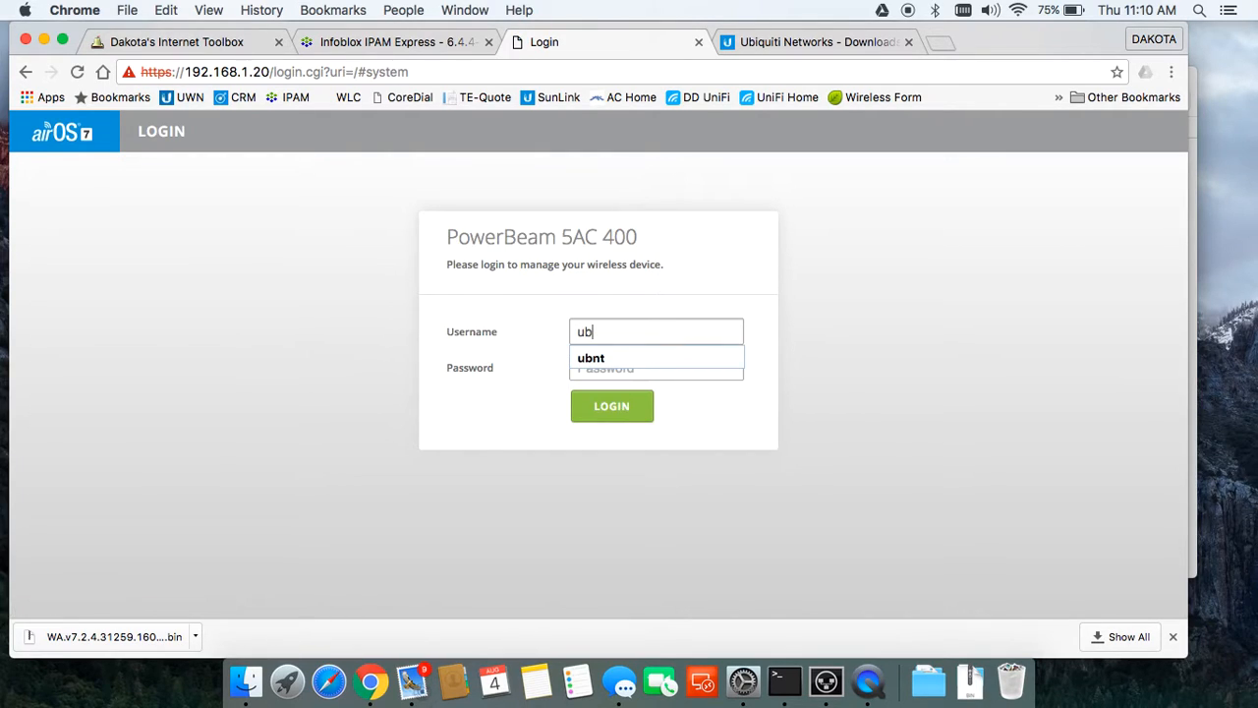
pyautogui.write('t')
pyautogui.press('Tab')
pyautogui.write('ubnt')
pyautogui.press('Return')
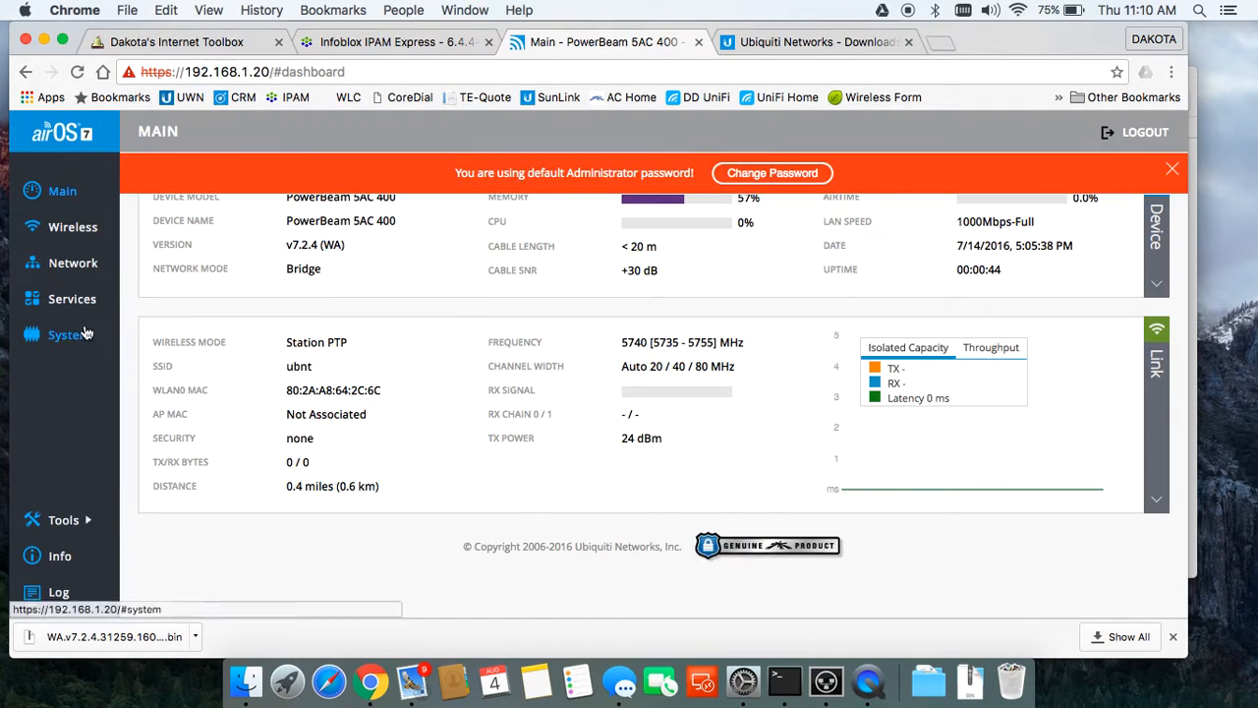
# Step: Rename the device, set time zone GMT-07:00 Mountain, and enable startup date 08/04/2016
pyautogui.click(69, 339)
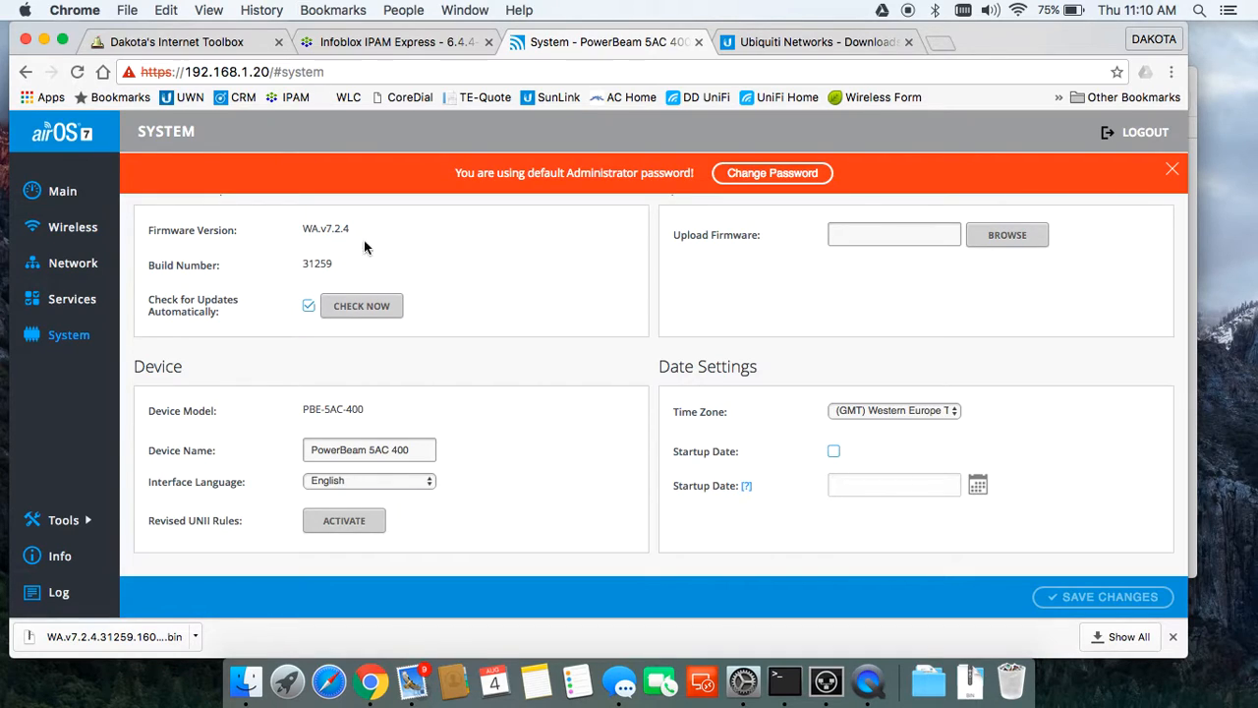
pyautogui.moveTo(424, 449); pyautogui.dragTo(263, 441)
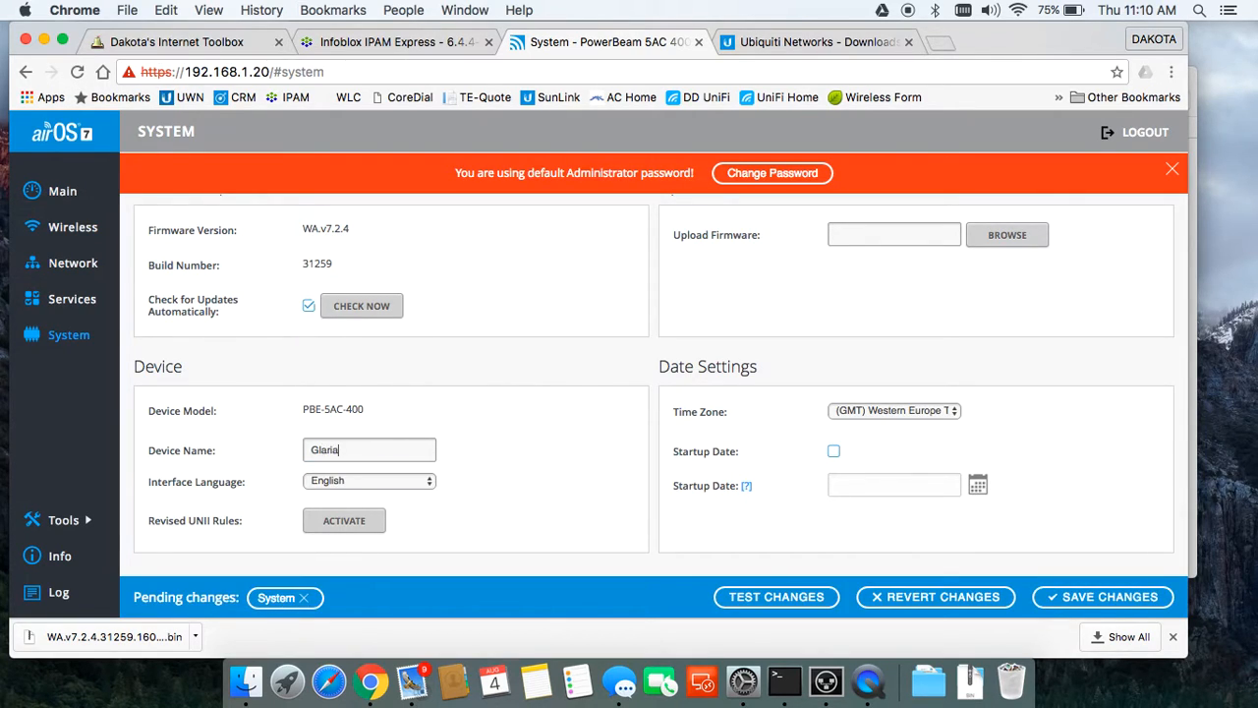
pyautogui.click(848, 410)
pyautogui.click(919, 280)
pyautogui.click(834, 451)
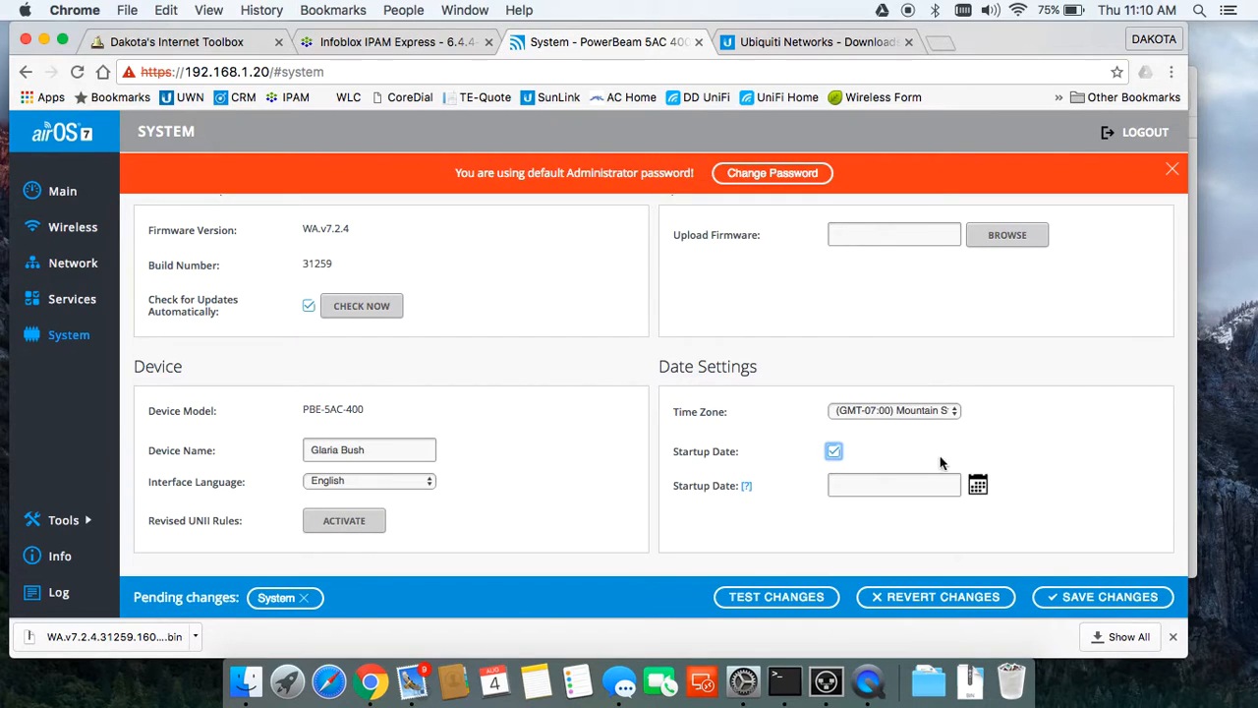
pyautogui.click(978, 485)
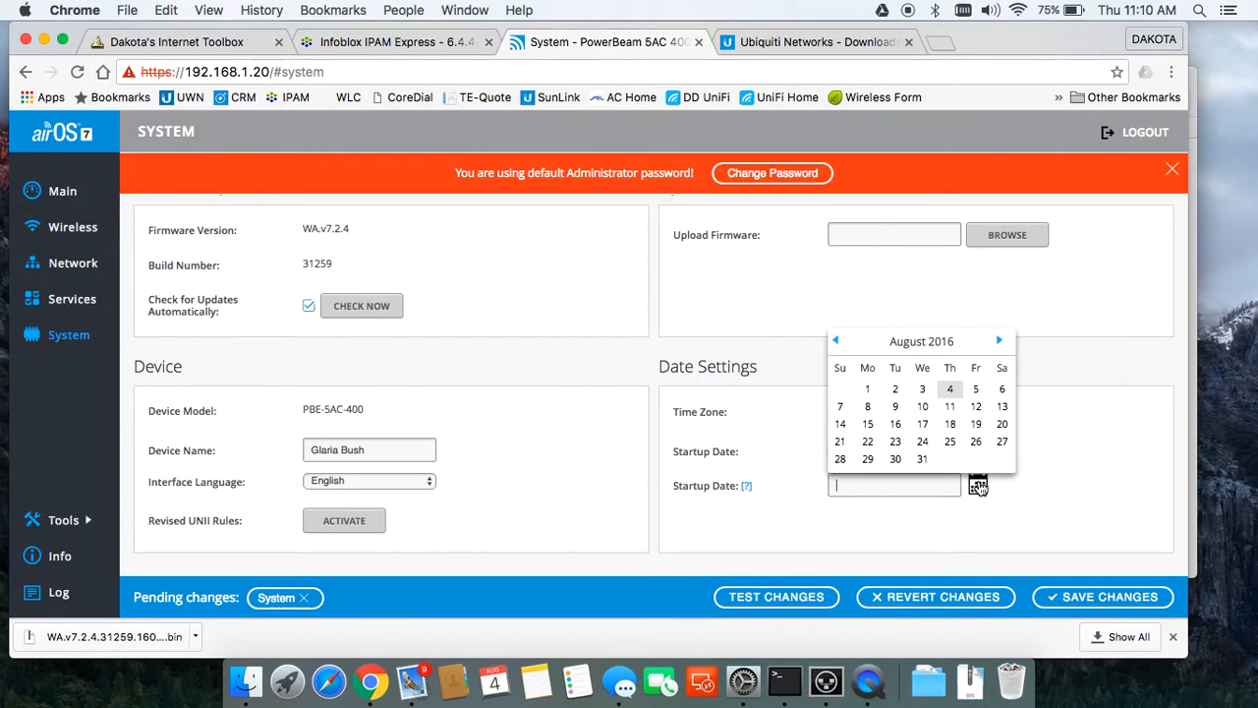
pyautogui.click(951, 391)
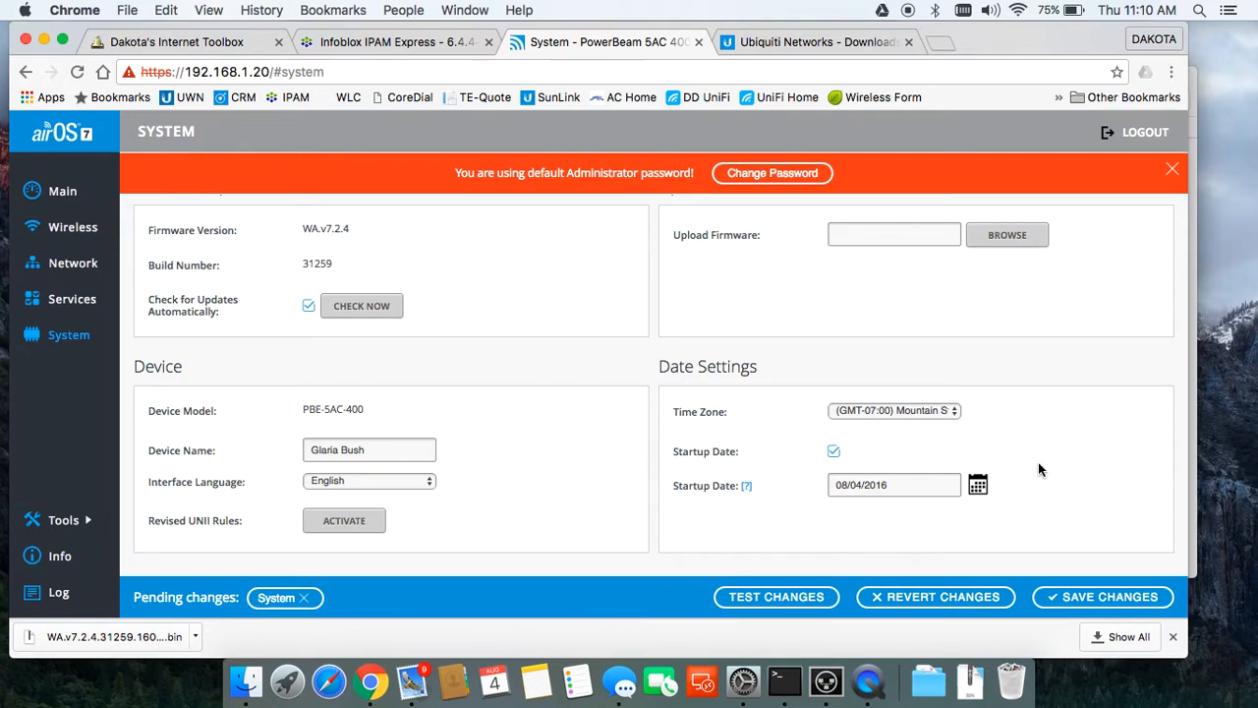
pyautogui.scroll(-6, 1039, 470)
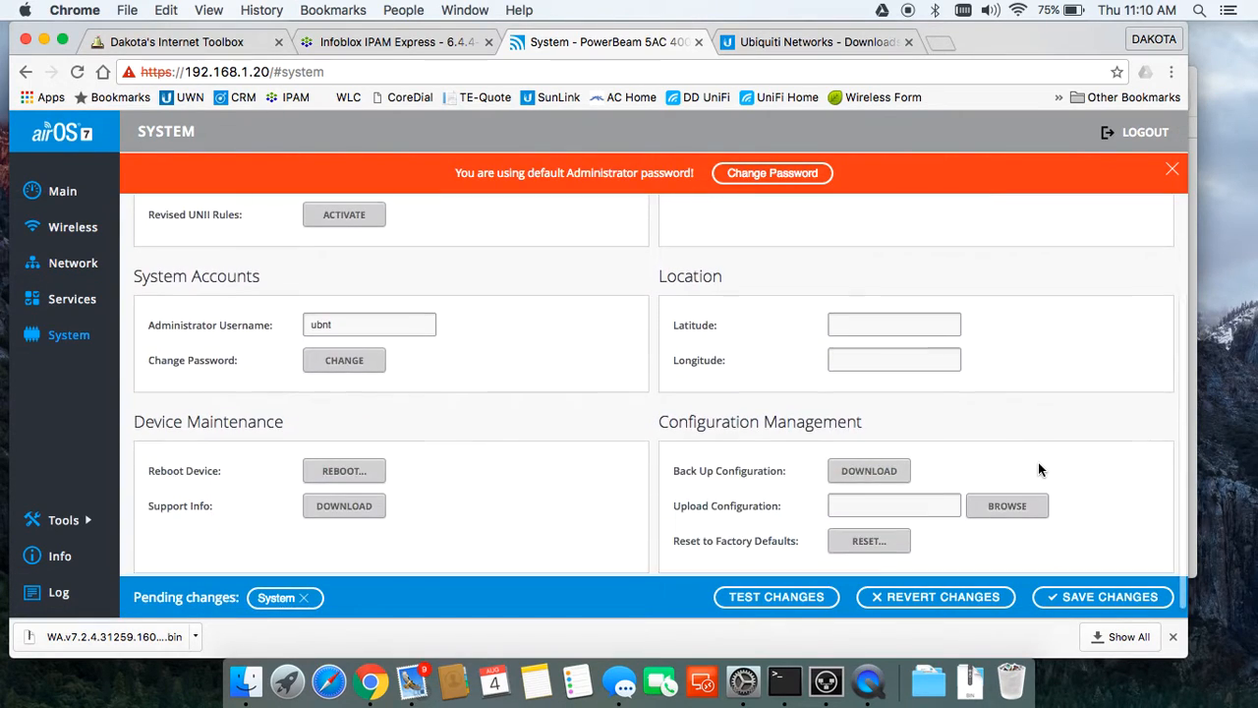
# Step: Replace the administrator username with 'clearnet' and change the administrator password to a new one
pyautogui.moveTo(422, 322); pyautogui.dragTo(278, 317)
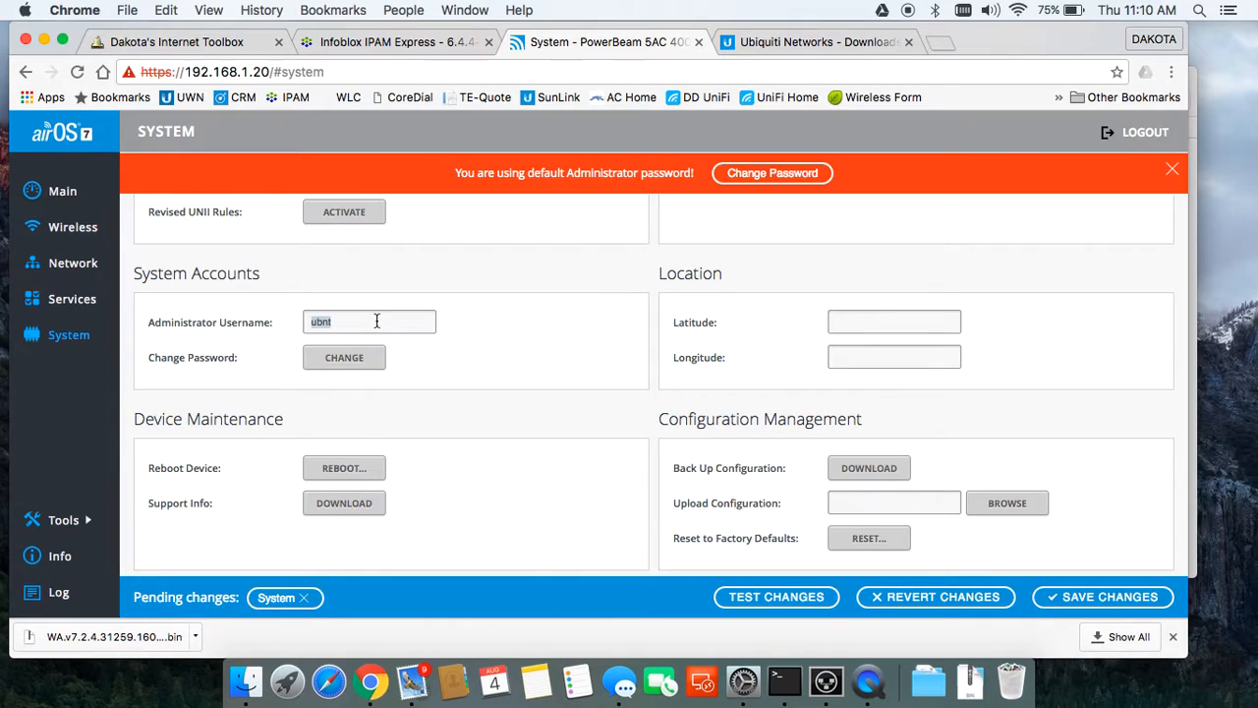
pyautogui.write('clearnet')
pyautogui.click(349, 359)
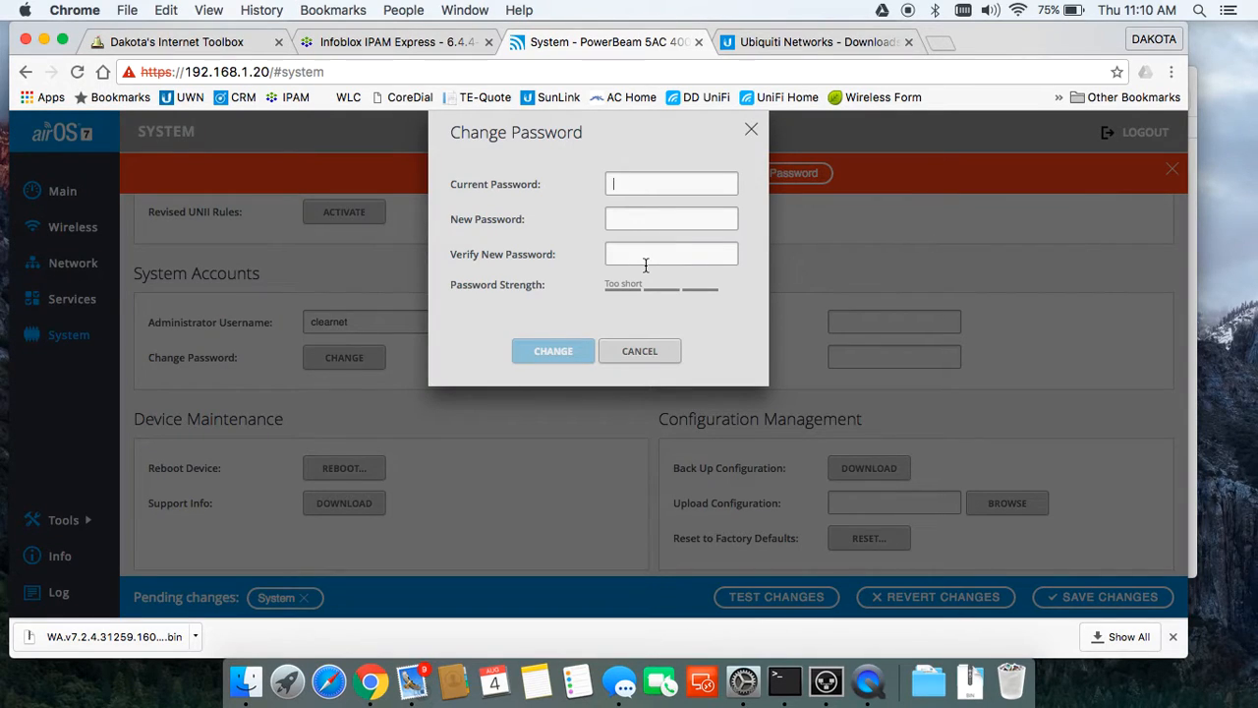
pyautogui.write('ub')
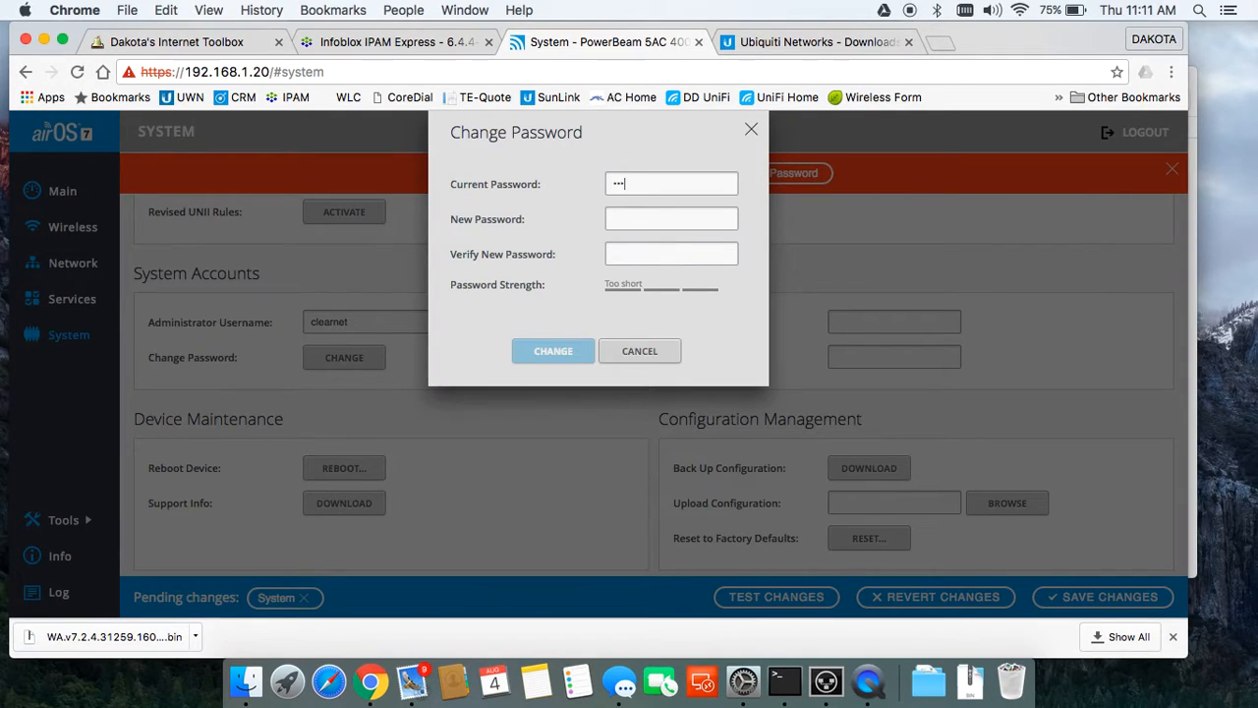
pyautogui.write('********')
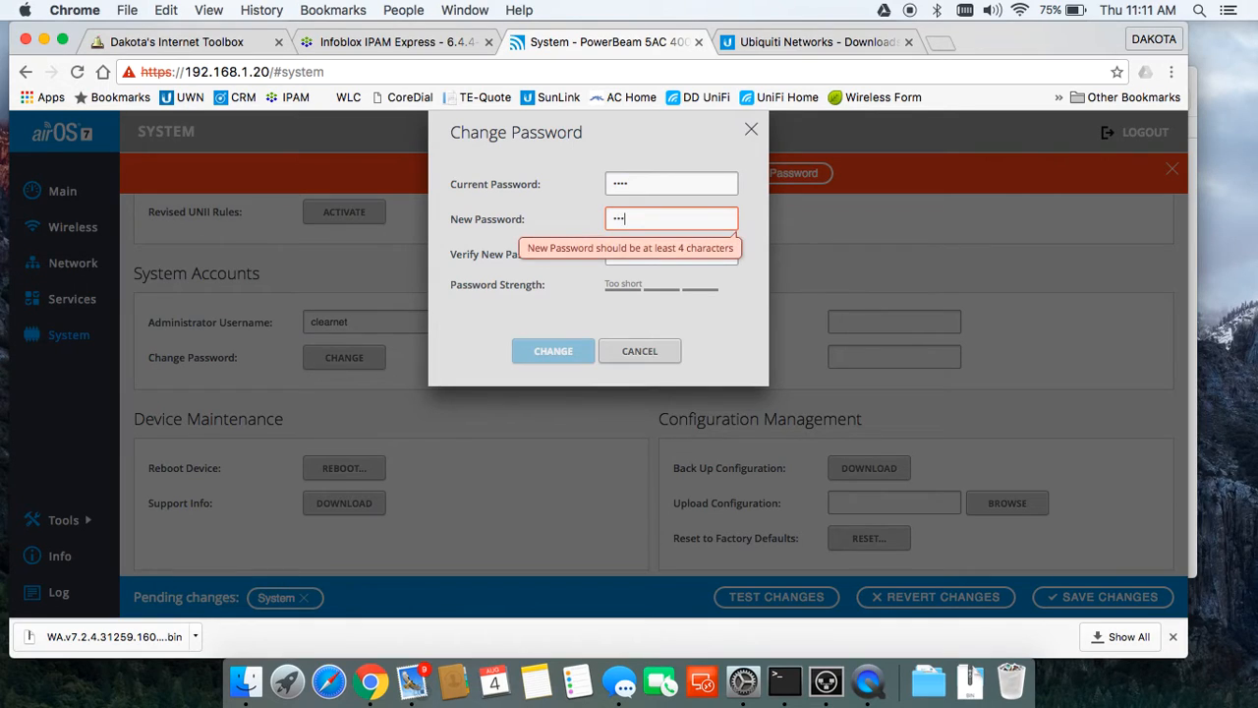
pyautogui.write('********')
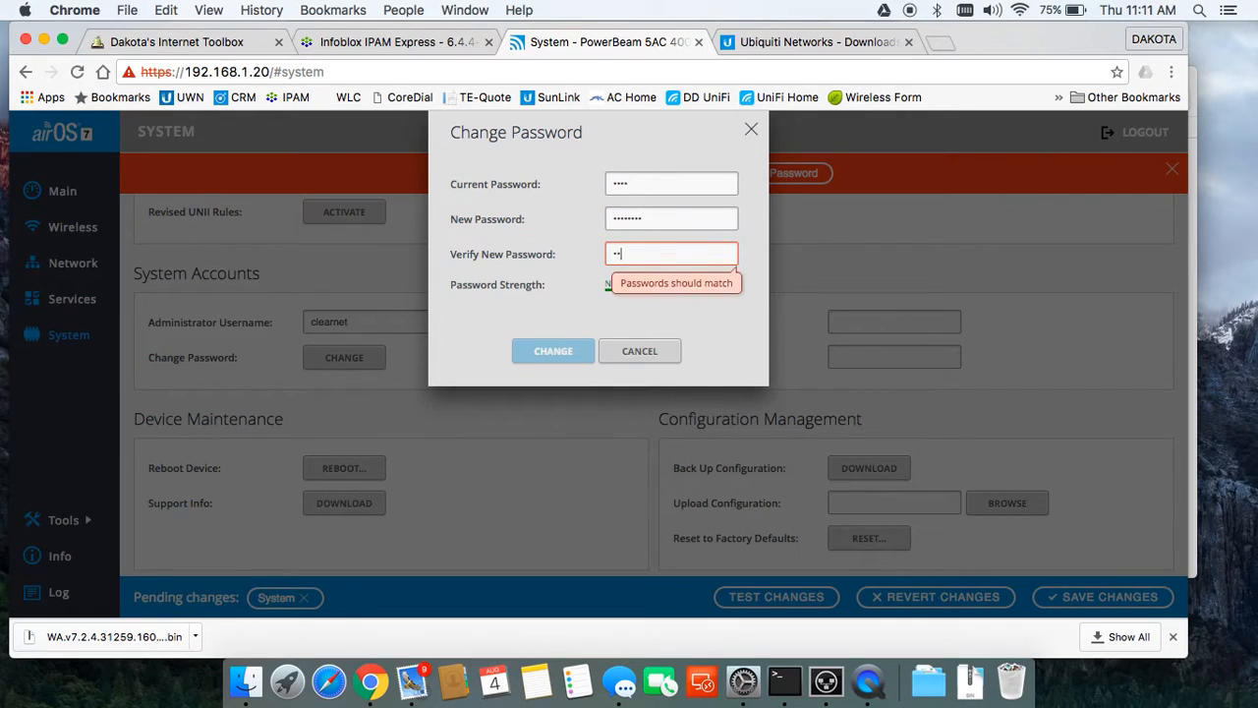
pyautogui.click(553, 350)
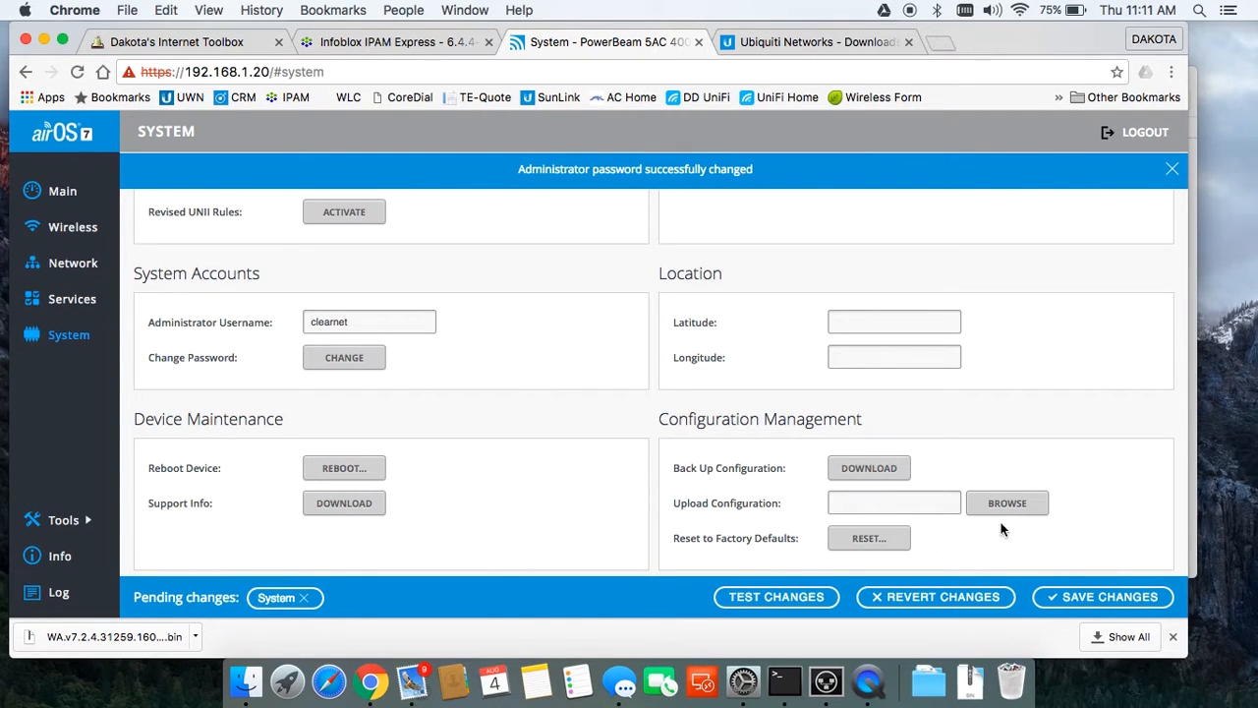
# Step: On the Services page, enable the NTP client with server 206.123.208.23
pyautogui.click(85, 304)
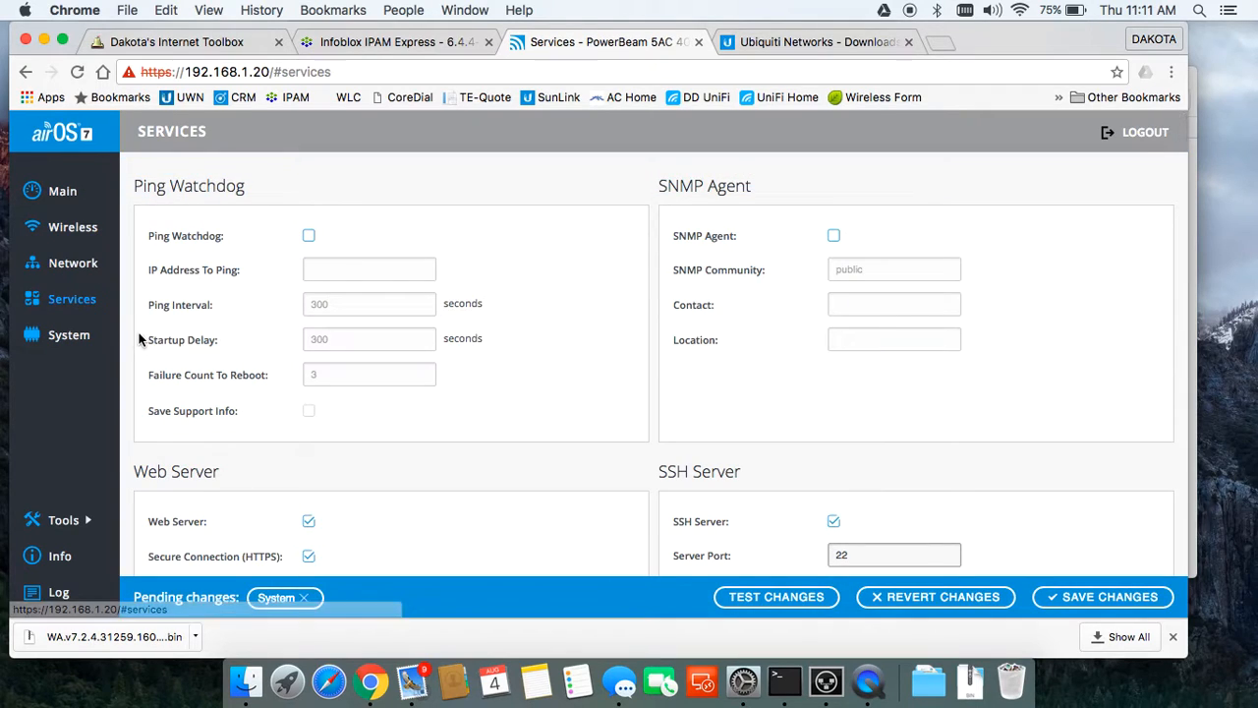
pyautogui.scroll(-7, 800, 449)
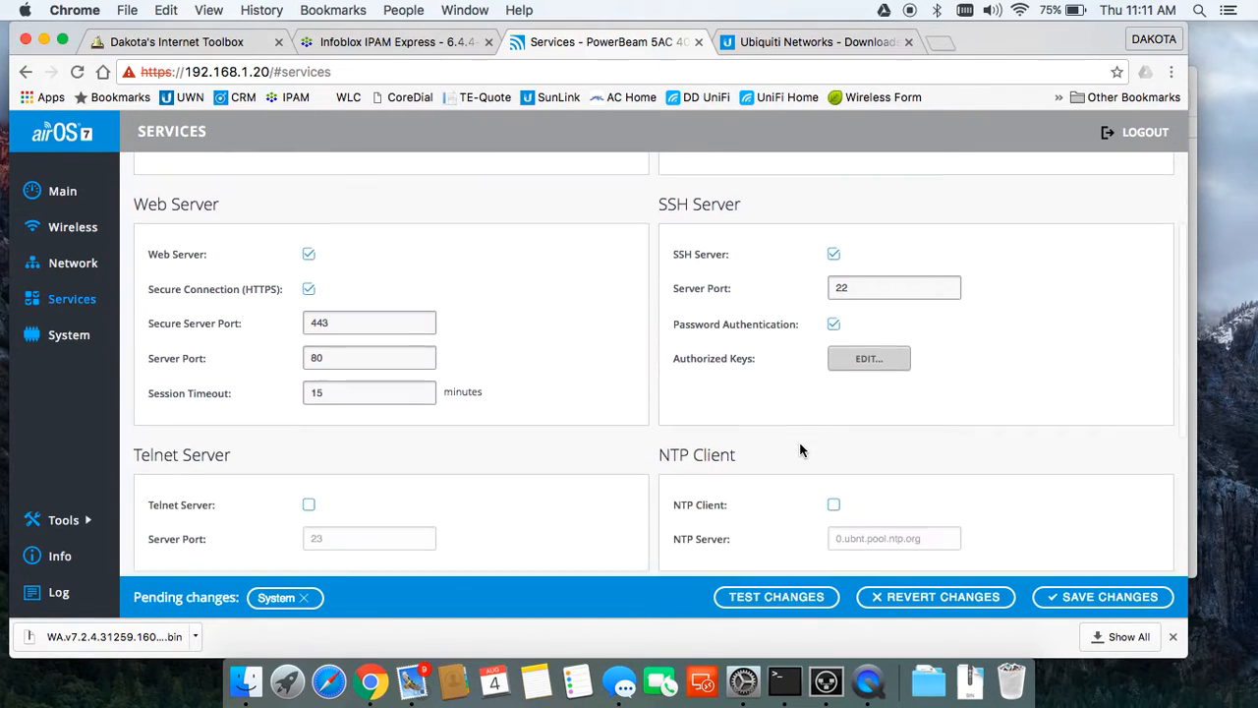
pyautogui.click(834, 432)
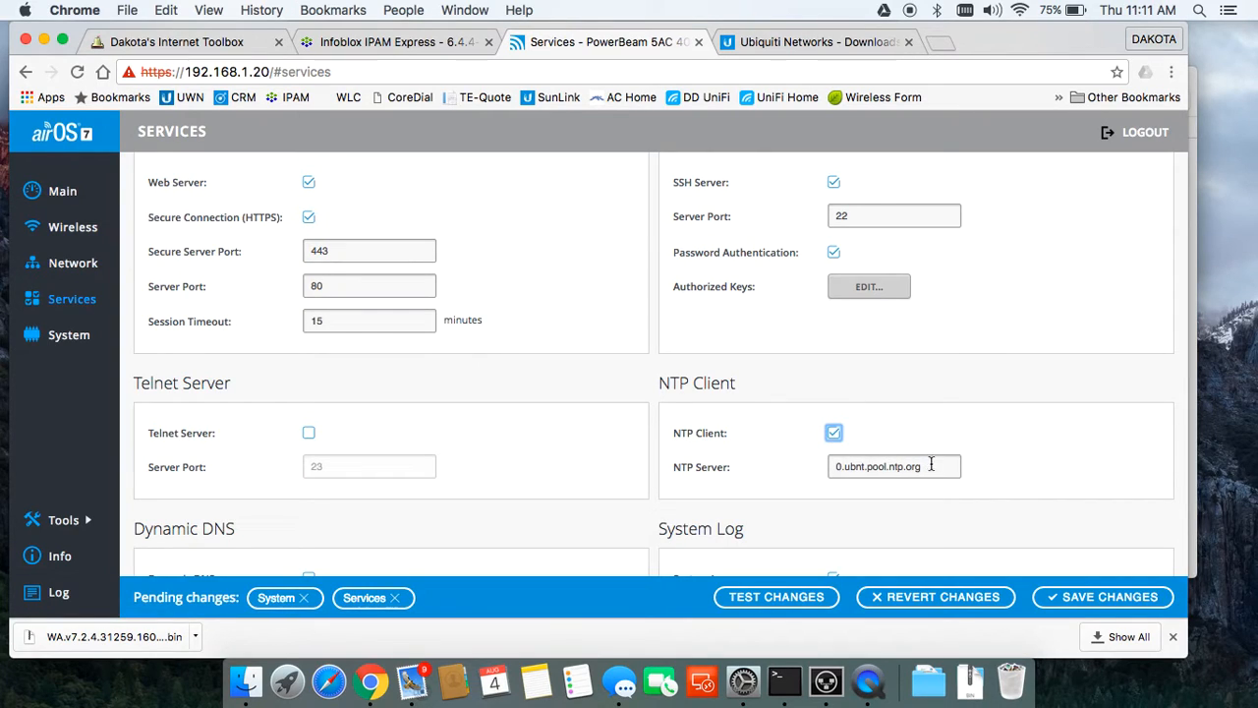
pyautogui.moveTo(930, 467); pyautogui.dragTo(743, 473)
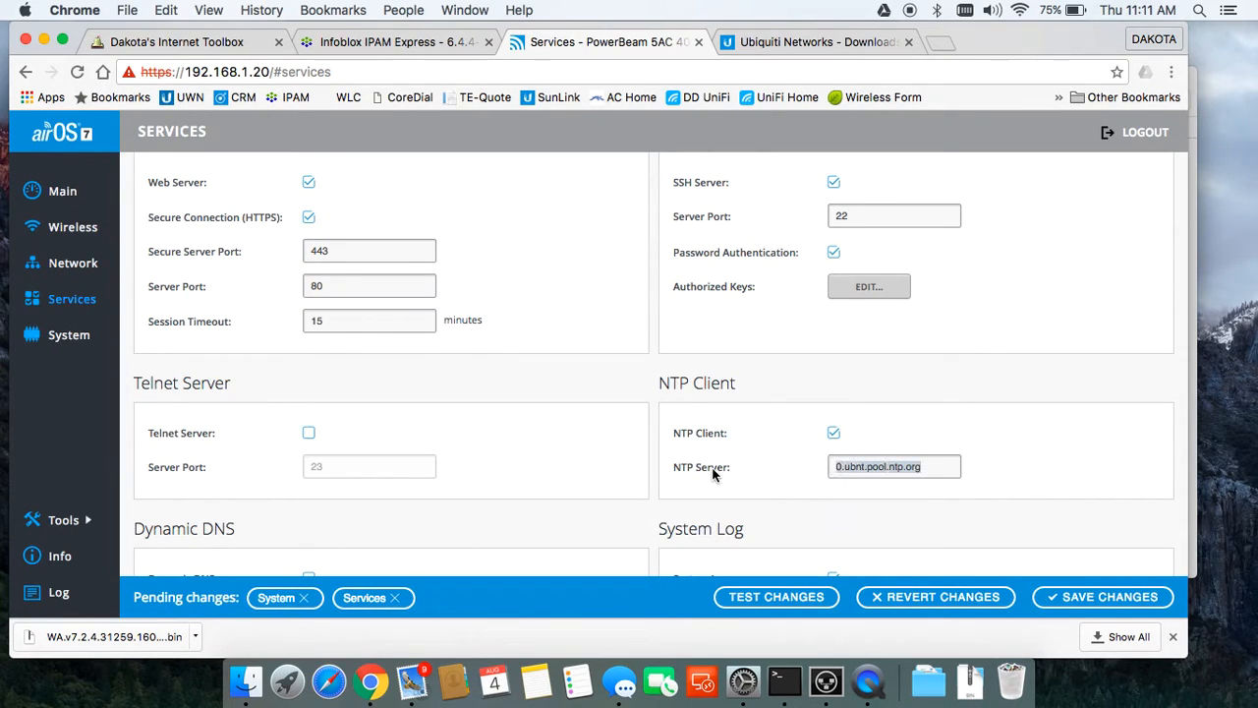
pyautogui.write('206.123.208.23')
pyautogui.scroll(-3, 823, 522)
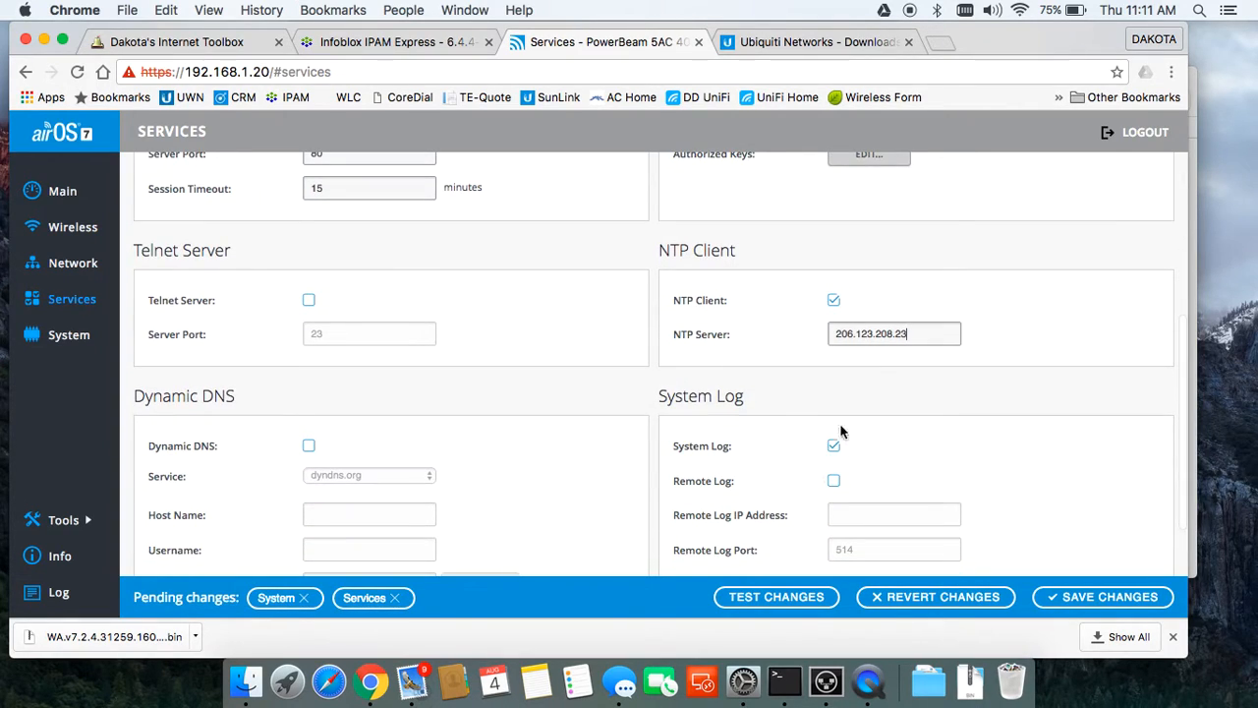
pyautogui.scroll(-4, 826, 454)
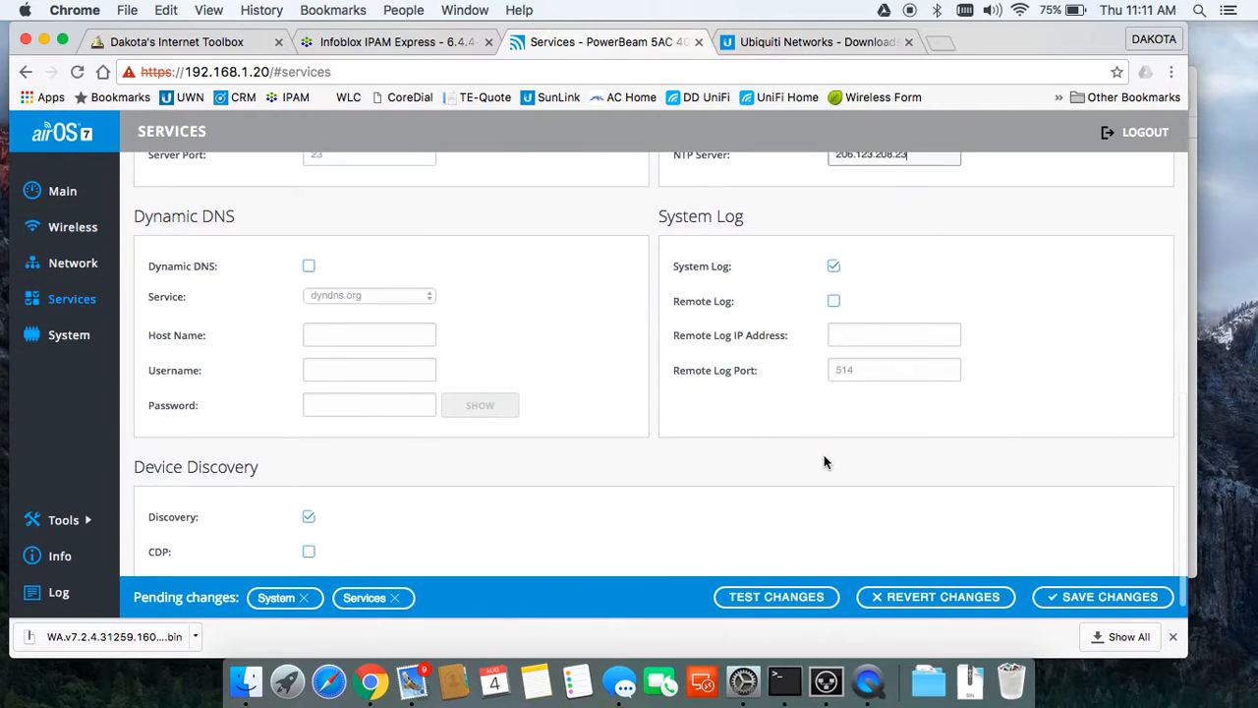
pyautogui.scroll(10, 826, 460)
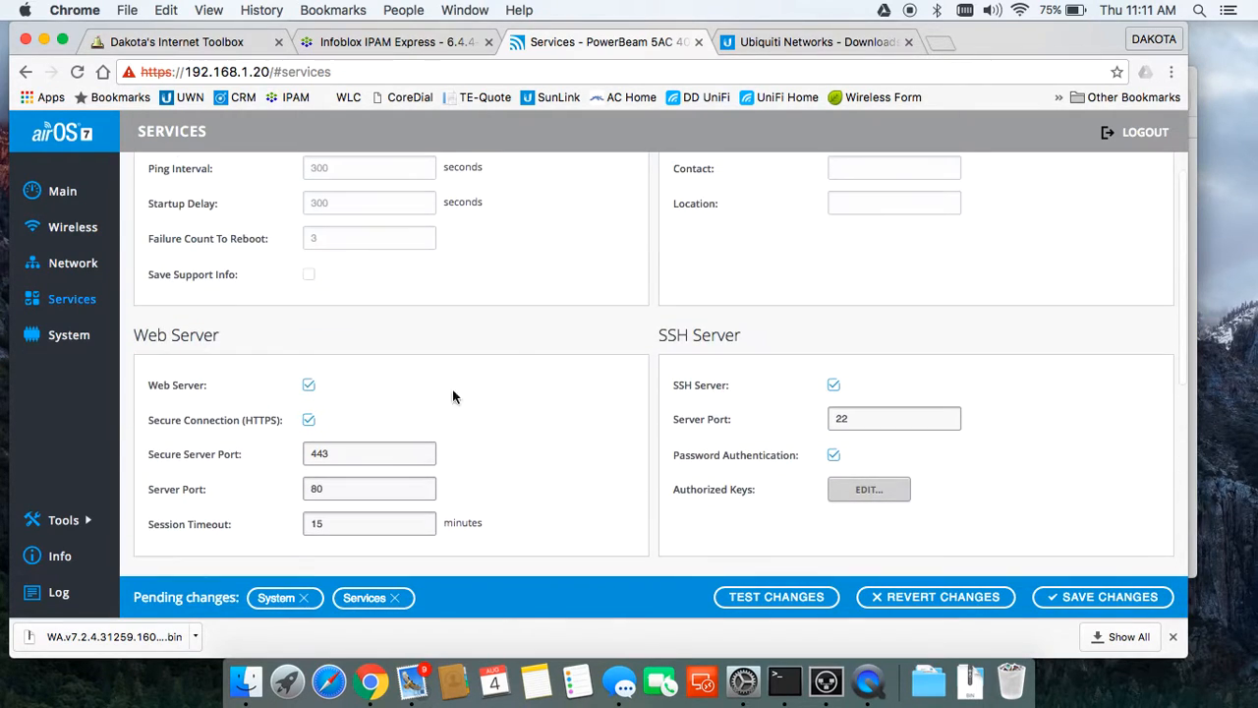
# Step: Switch the Network configuration mode to Advanced
pyautogui.click(84, 263)
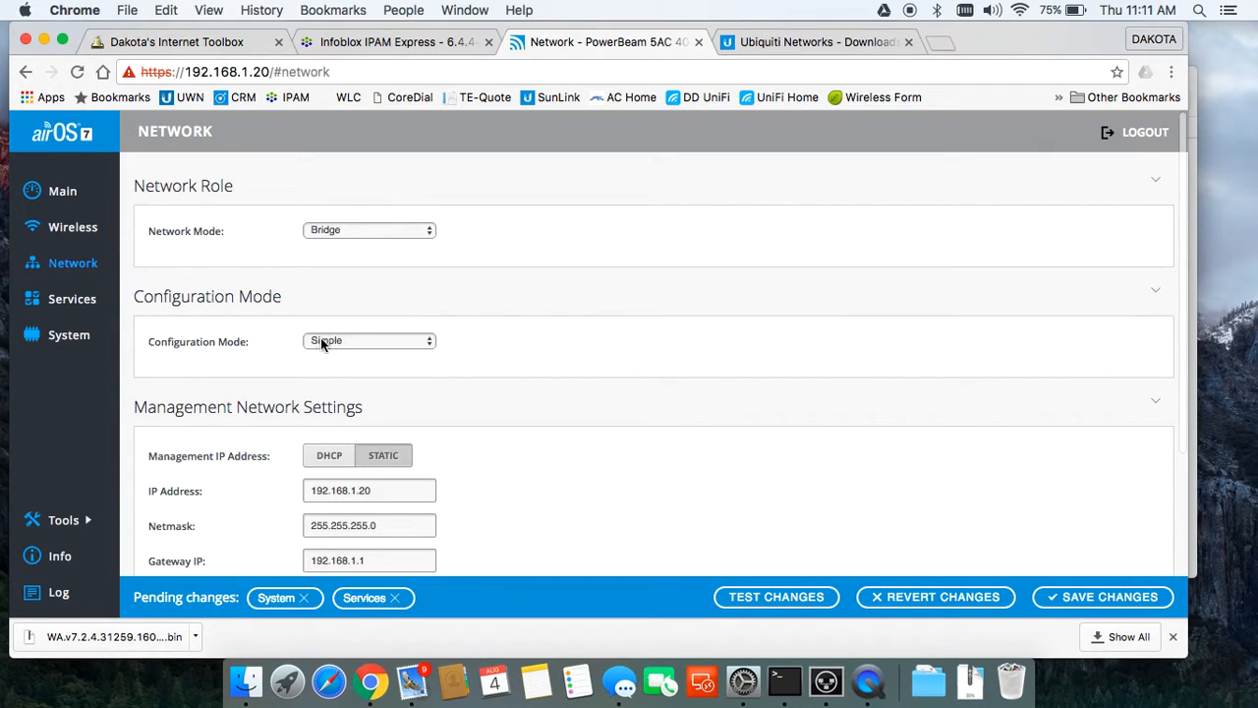
pyautogui.click(331, 342)
pyautogui.click(335, 352)
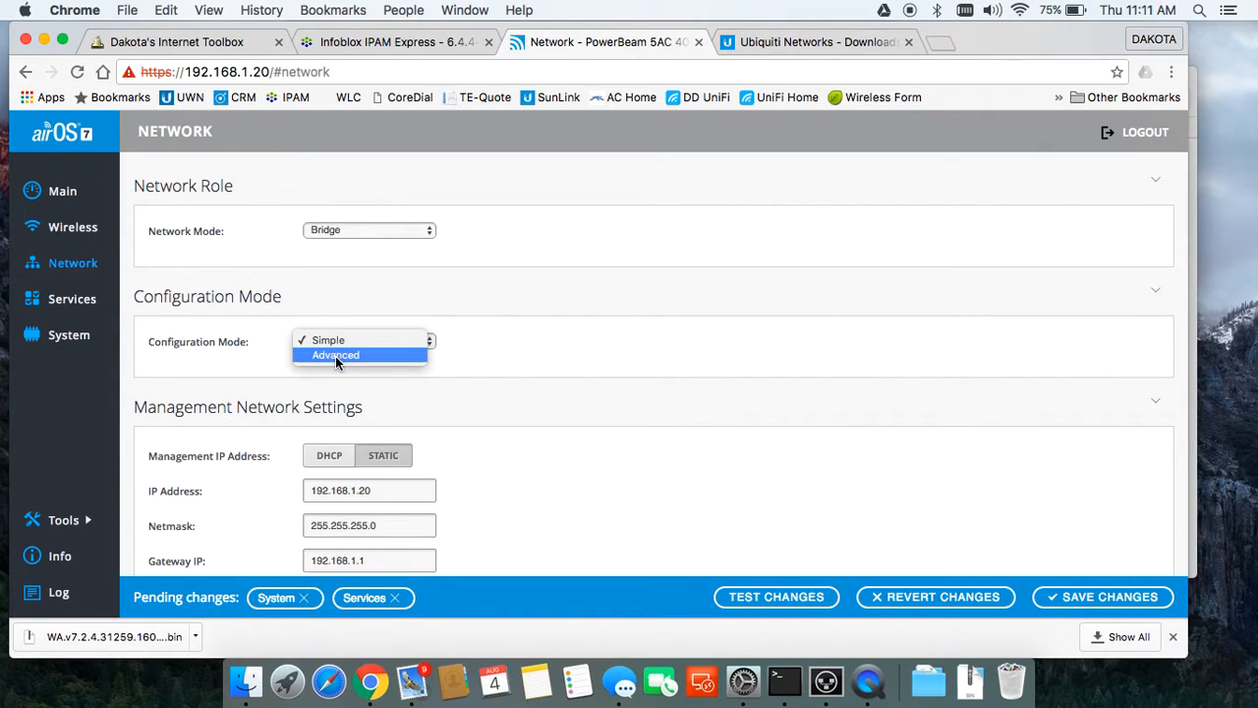
pyautogui.scroll(-3, 509, 356)
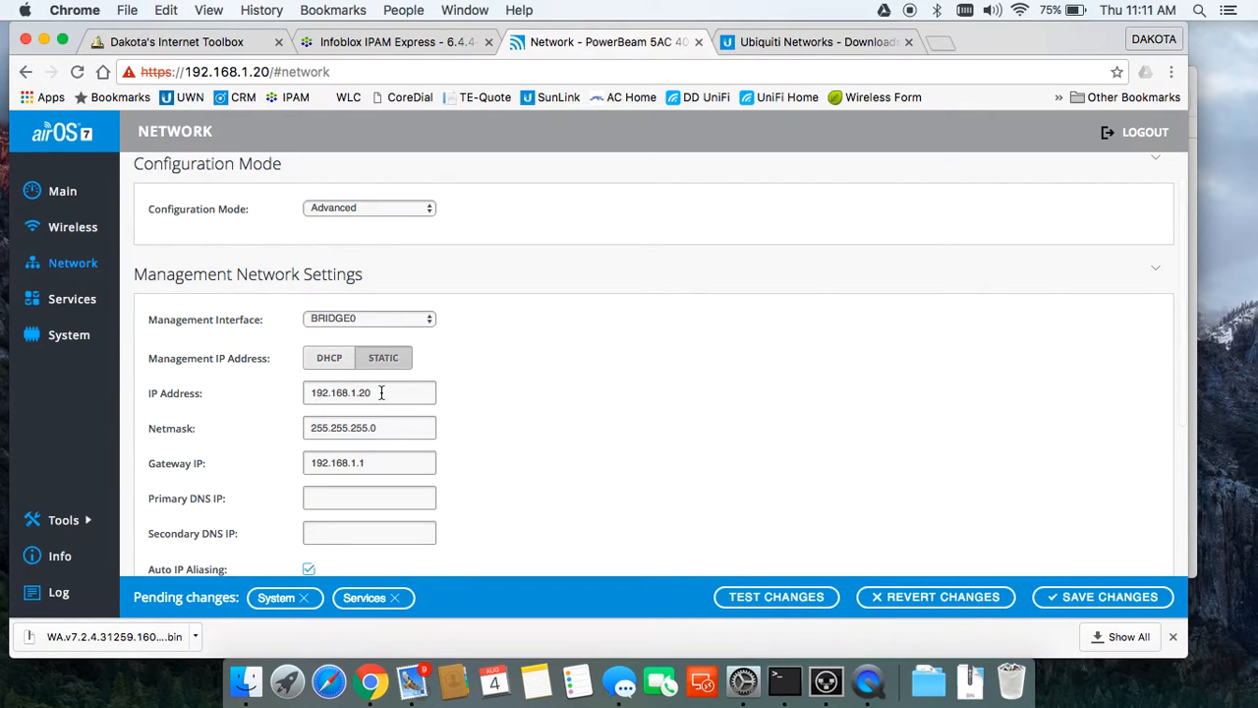
# Step: After checking IPAM, set management IP 192.168.49.56 and gateway 192.168.49.1
pyautogui.click(413, 44)
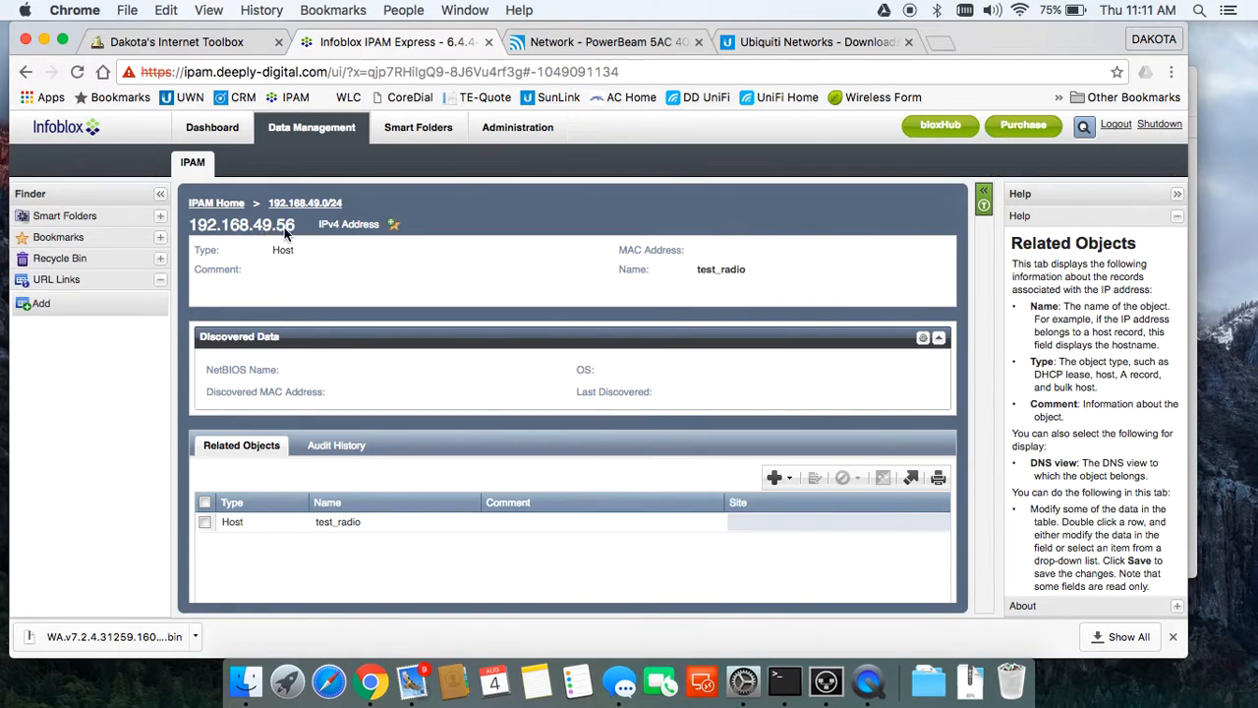
pyautogui.click(581, 43)
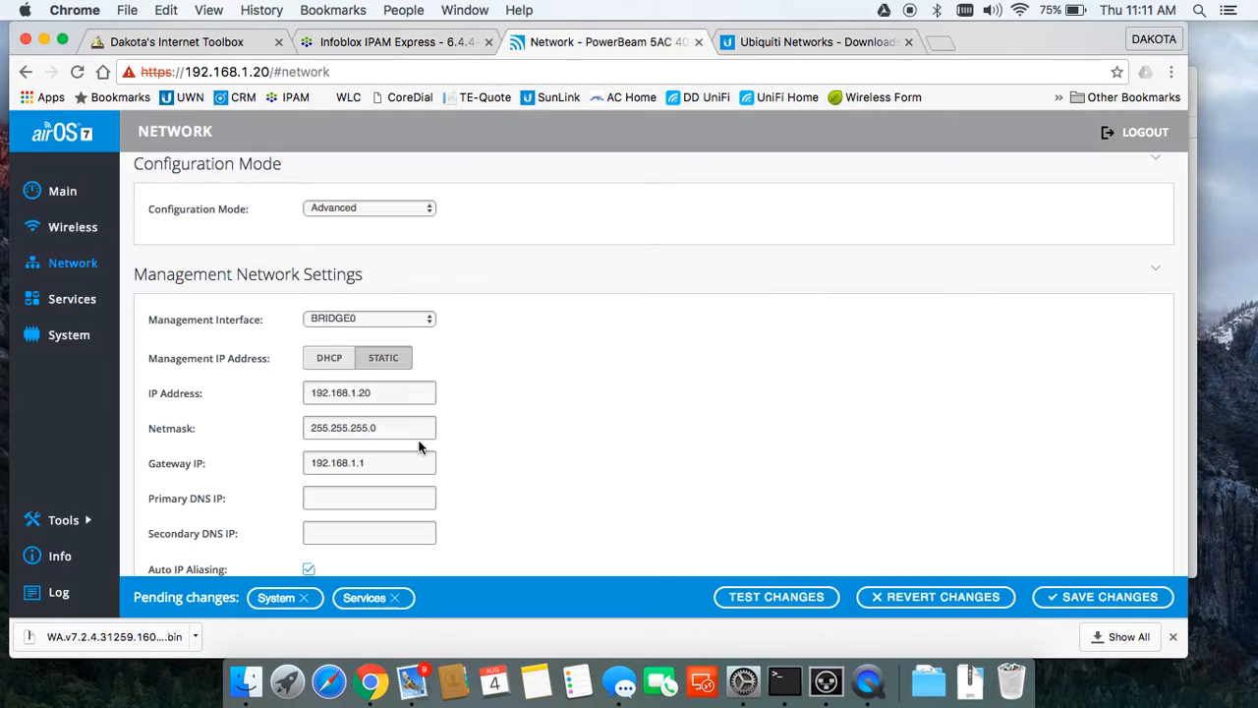
pyautogui.click(377, 388)
pyautogui.press('BackSpace')
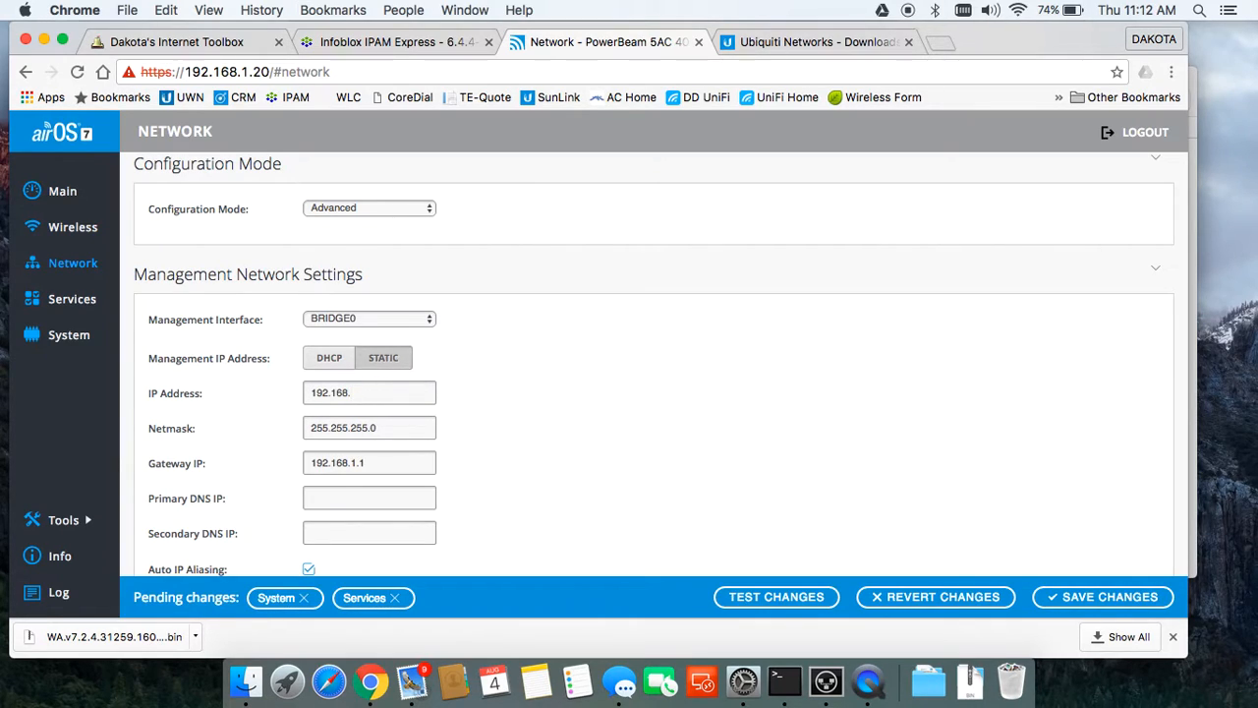
pyautogui.write('49.56')
pyautogui.click(383, 429)
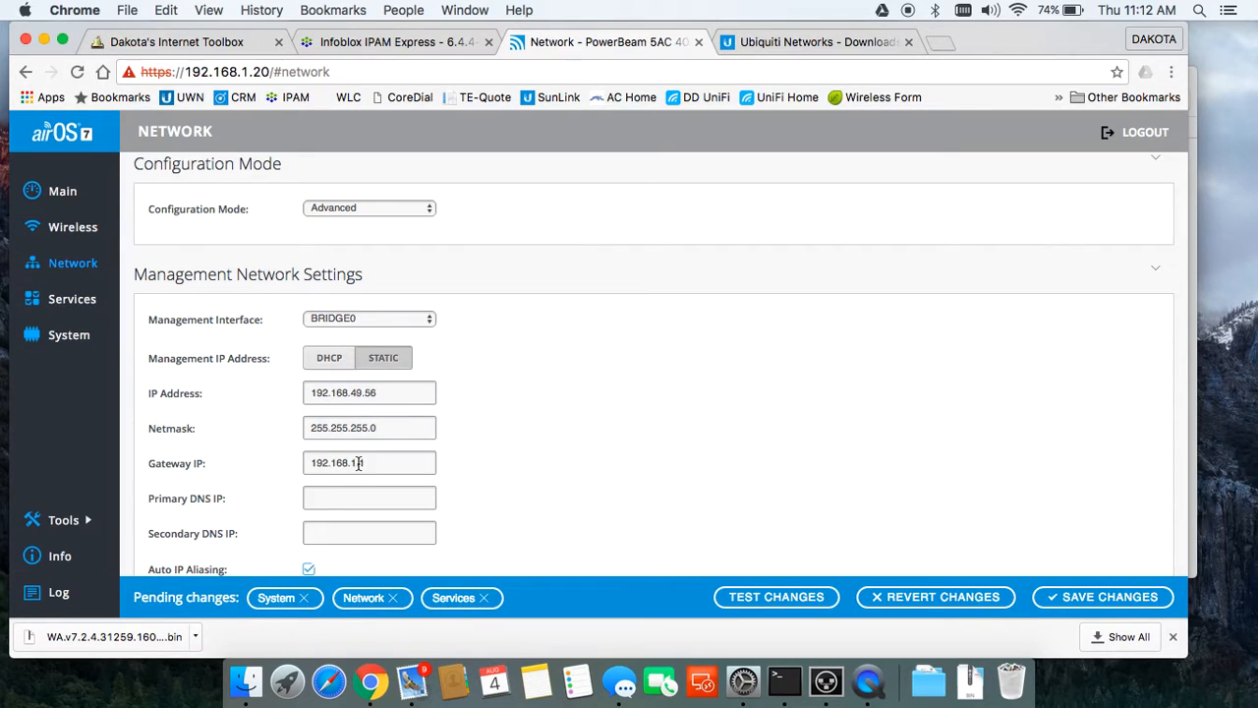
pyautogui.press('BackSpace')
pyautogui.write('49.')
pyautogui.scroll(-5, 576, 458)
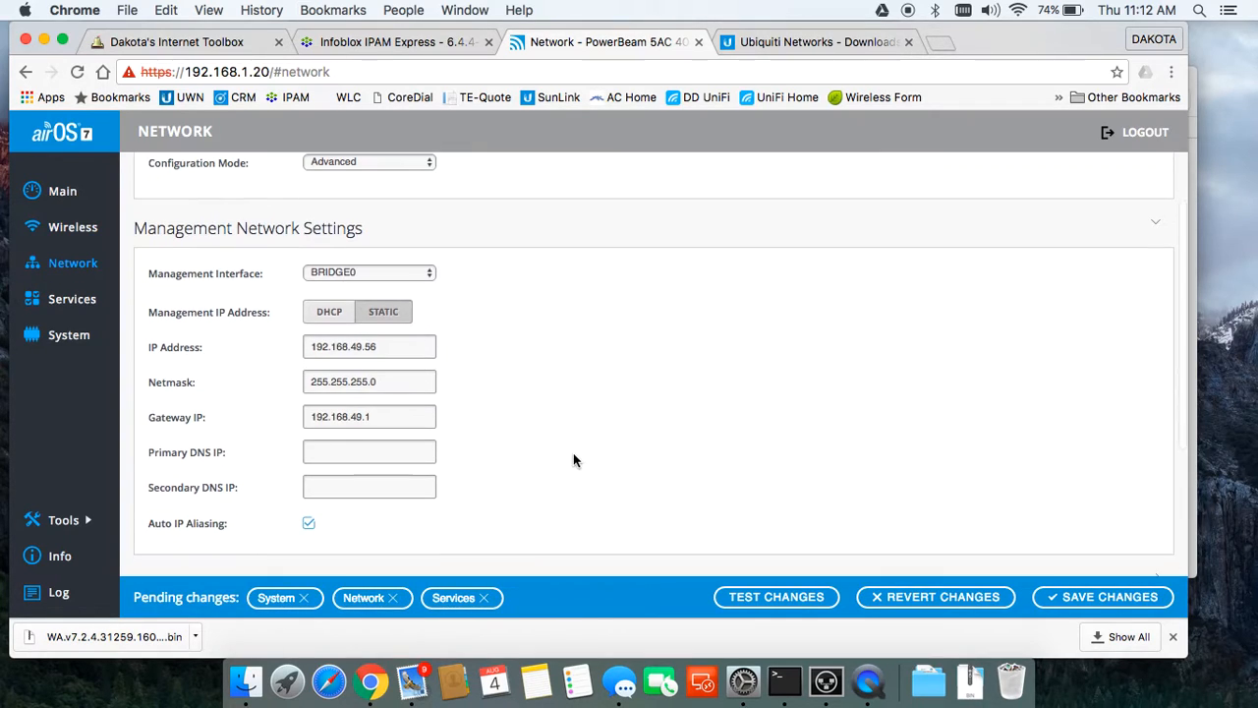
# Step: Enable traffic shaping and add a WLAN0 egress-only rule at 5240 kbps
pyautogui.click(218, 550)
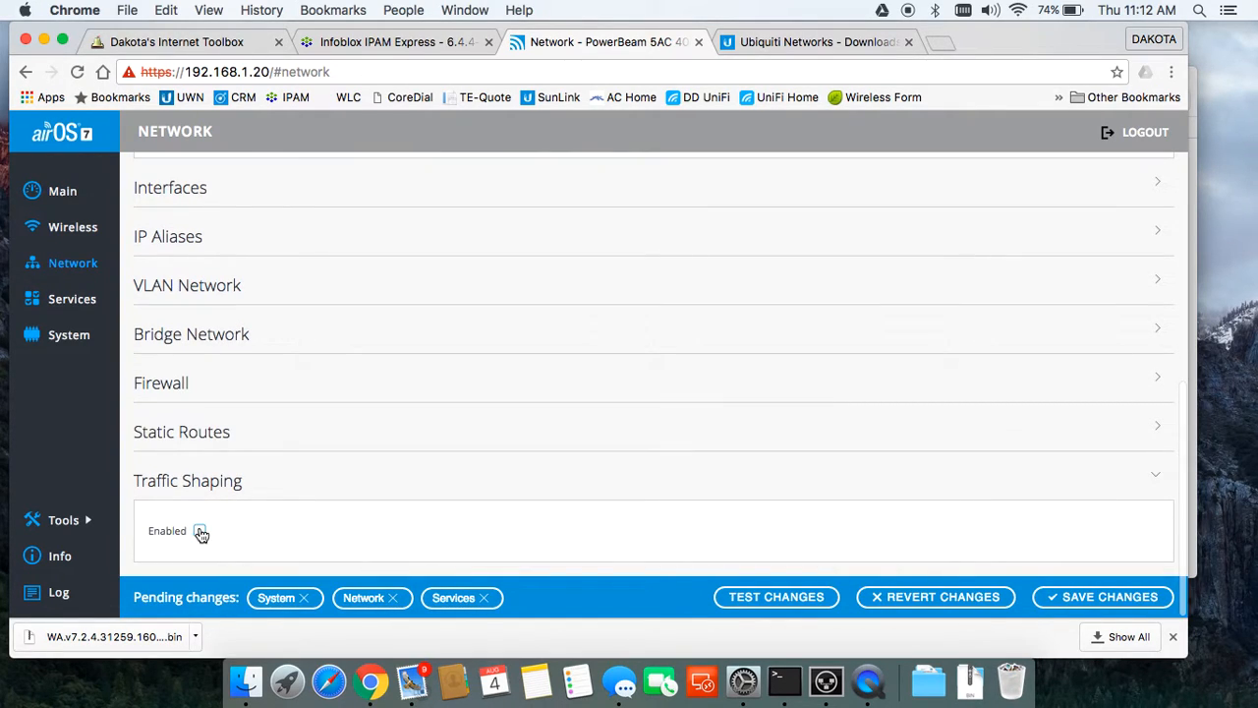
pyautogui.click(199, 530)
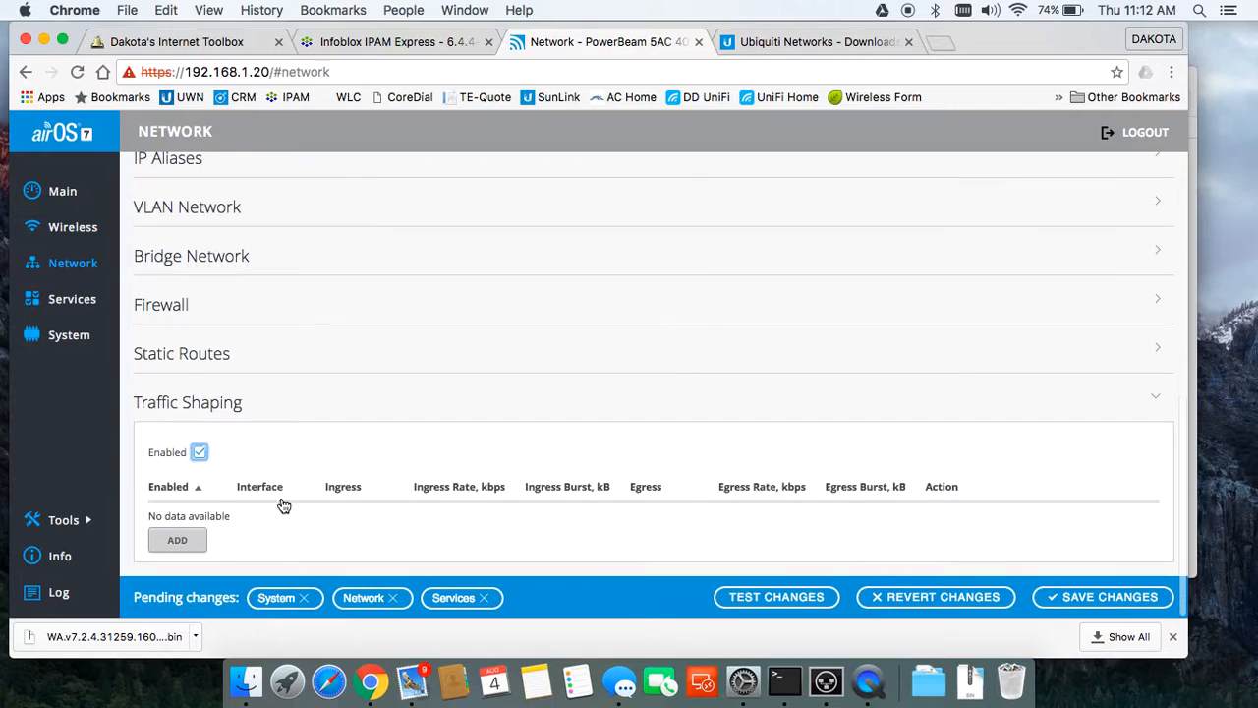
pyautogui.click(177, 541)
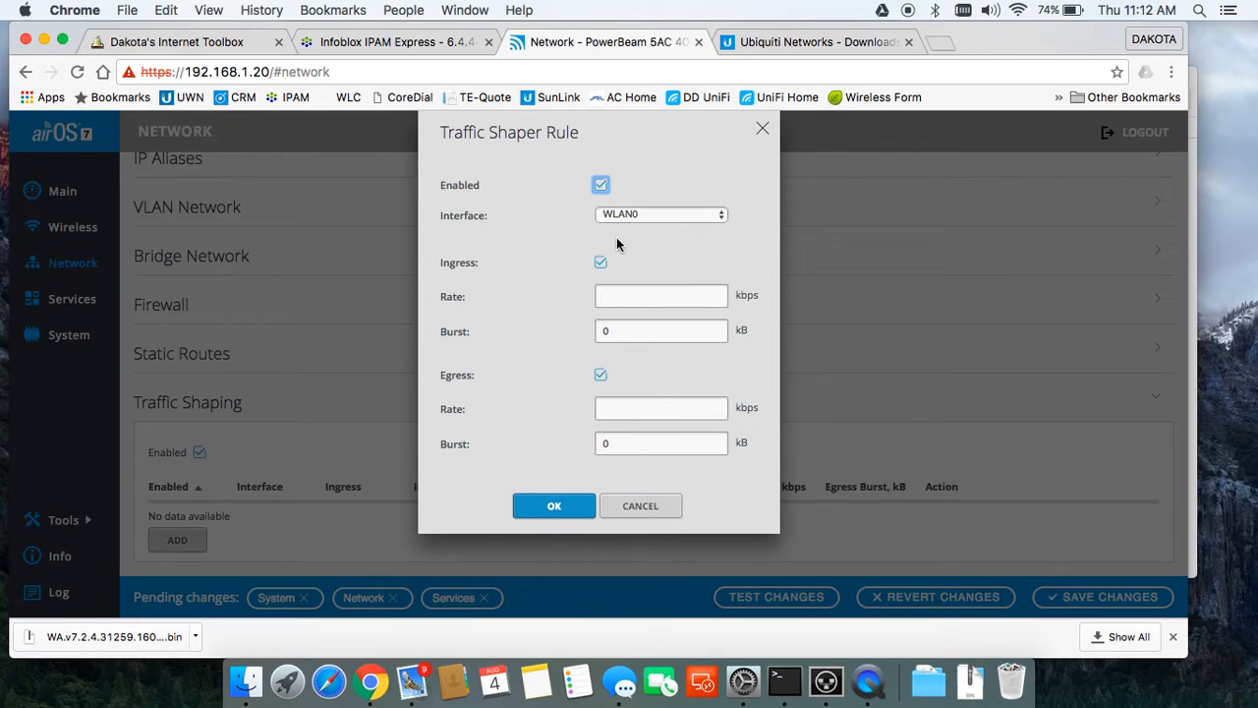
pyautogui.click(602, 263)
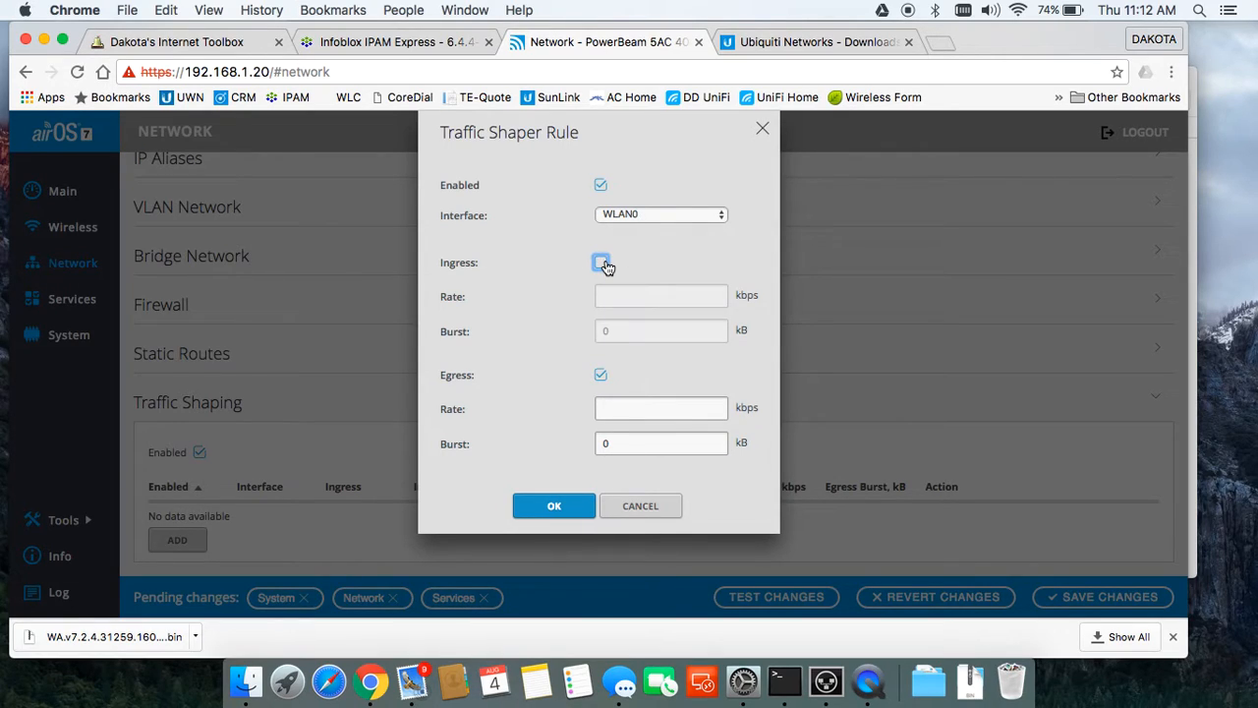
pyautogui.click(620, 409)
pyautogui.write('5240')
pyautogui.click(554, 506)
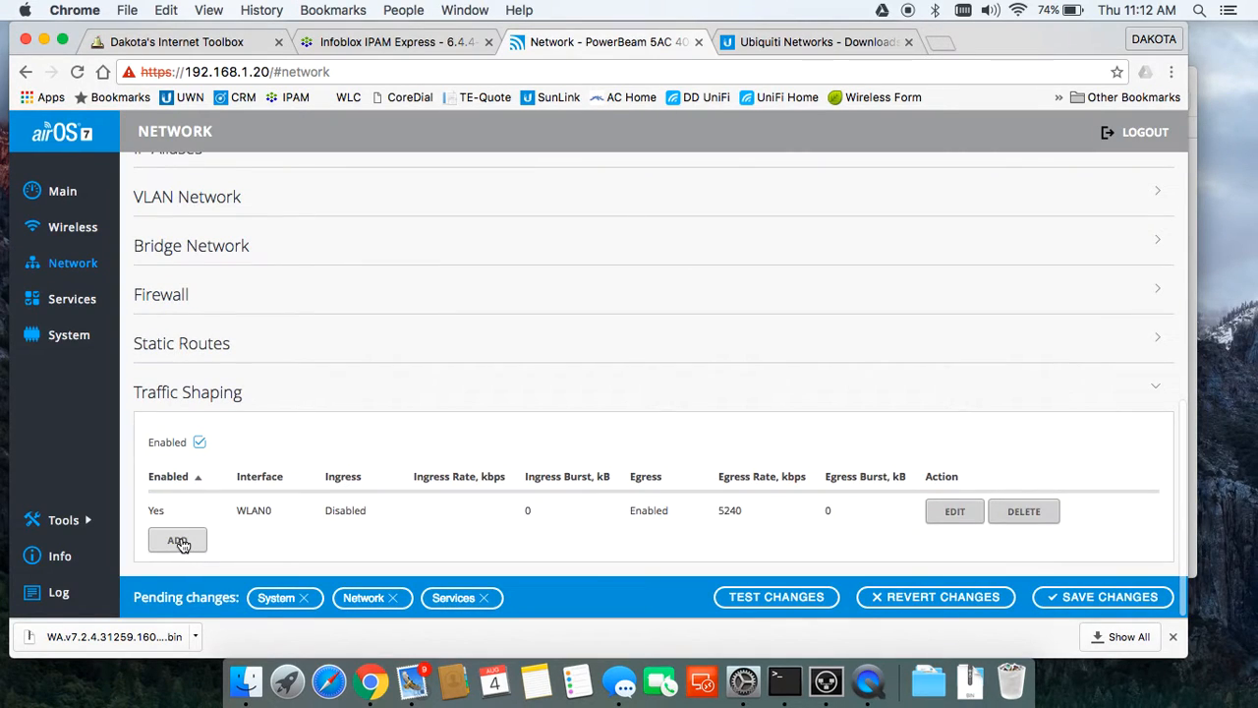
# Step: Add a second egress-only rule for LAN0 at 10240 kbps
pyautogui.click(177, 539)
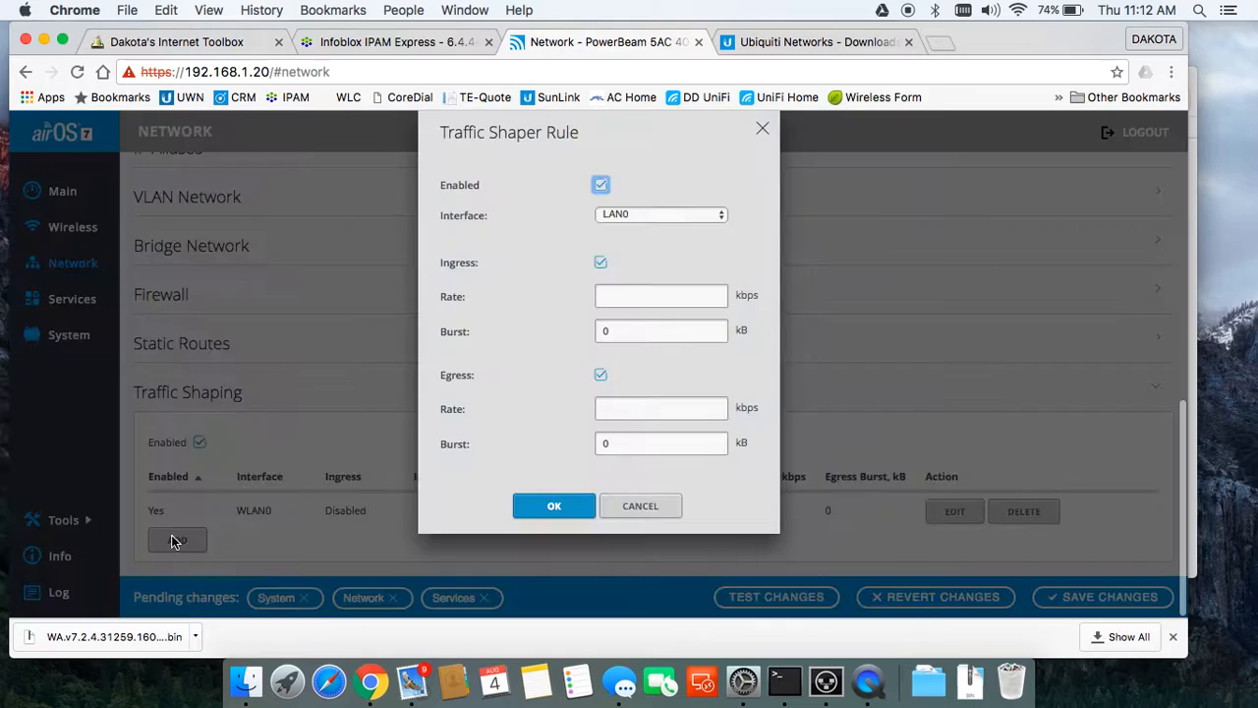
pyautogui.click(601, 262)
pyautogui.click(627, 410)
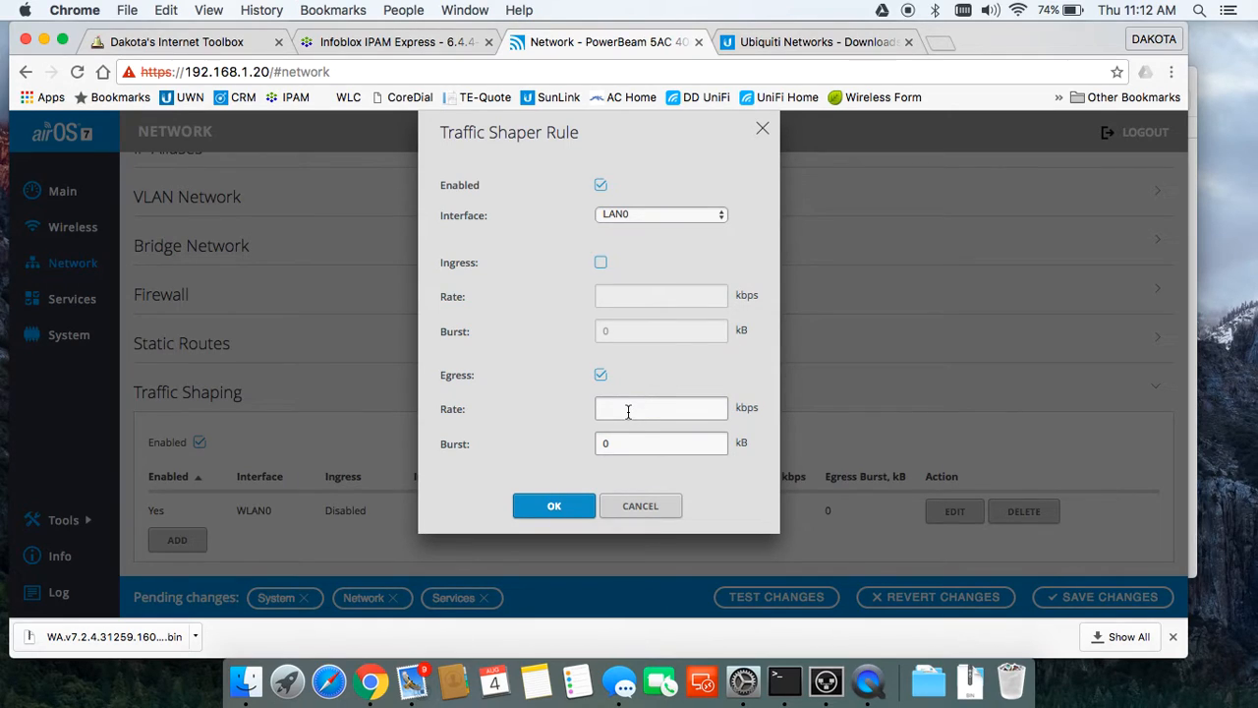
pyautogui.write('10240')
pyautogui.click(552, 506)
pyautogui.scroll(-3, 550, 509)
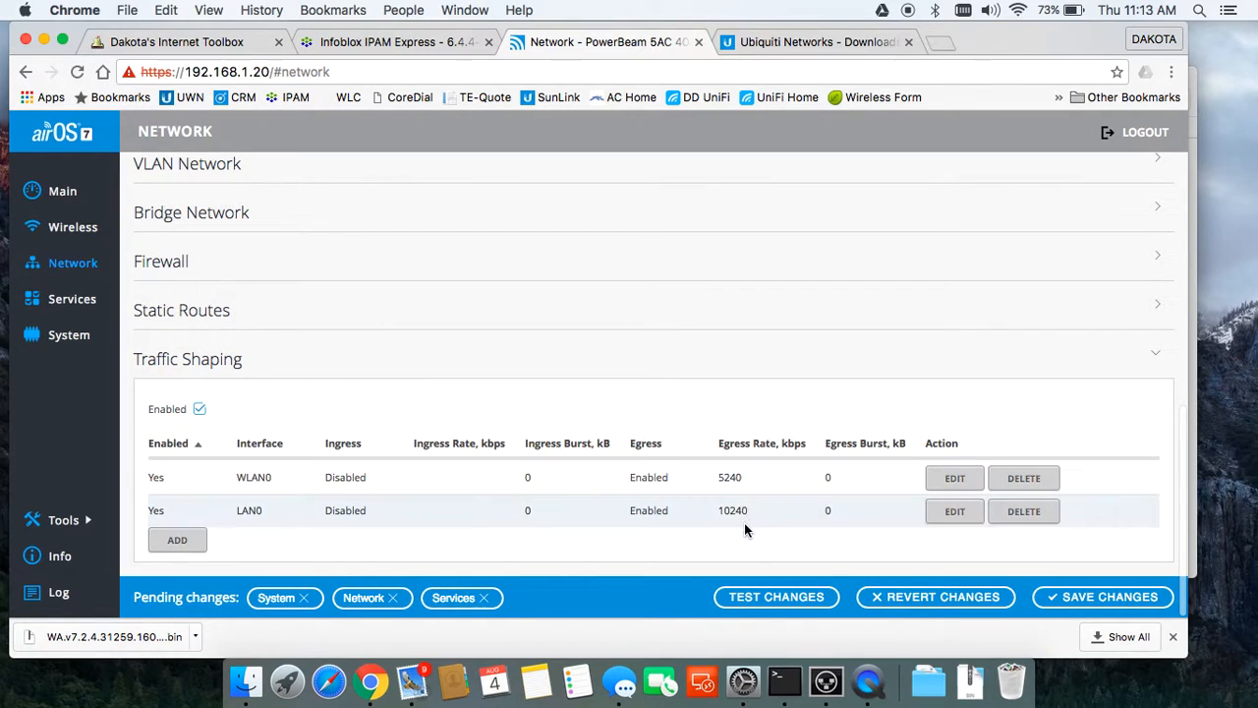
pyautogui.scroll(1, 334, 411)
pyautogui.scroll(15, 333, 411)
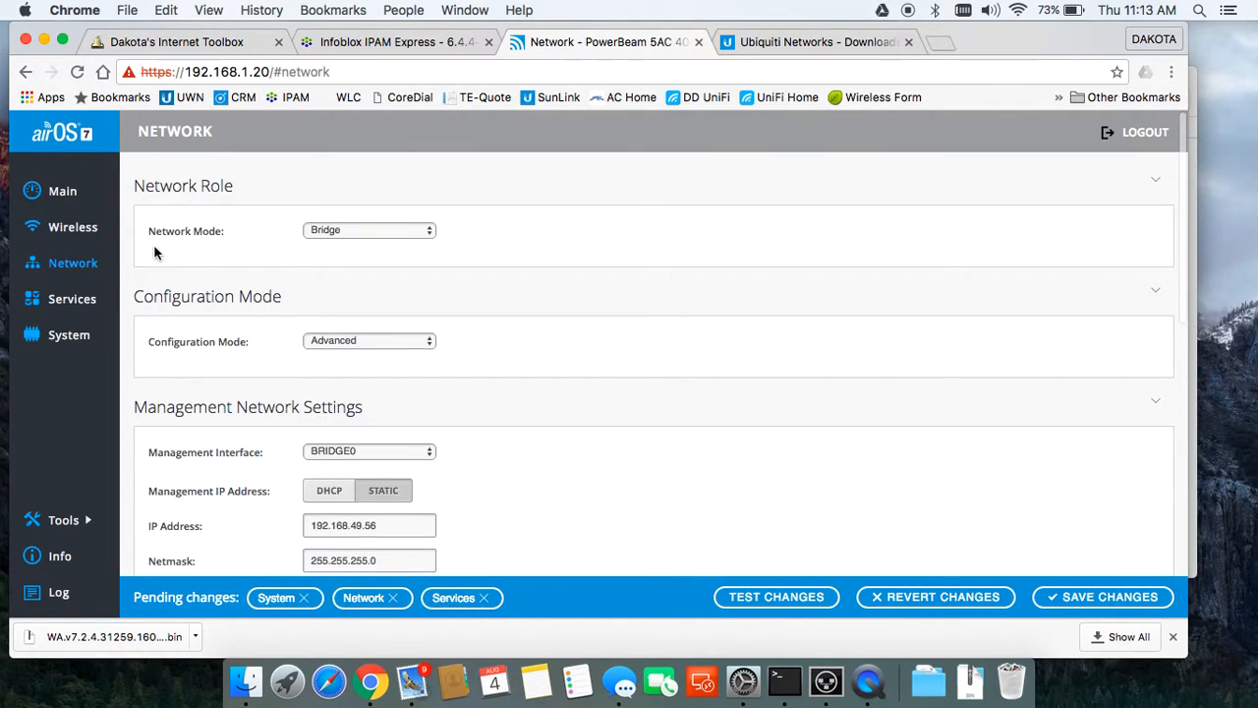
# Step: Set the Wireless Mode to Station PTMP
pyautogui.click(71, 227)
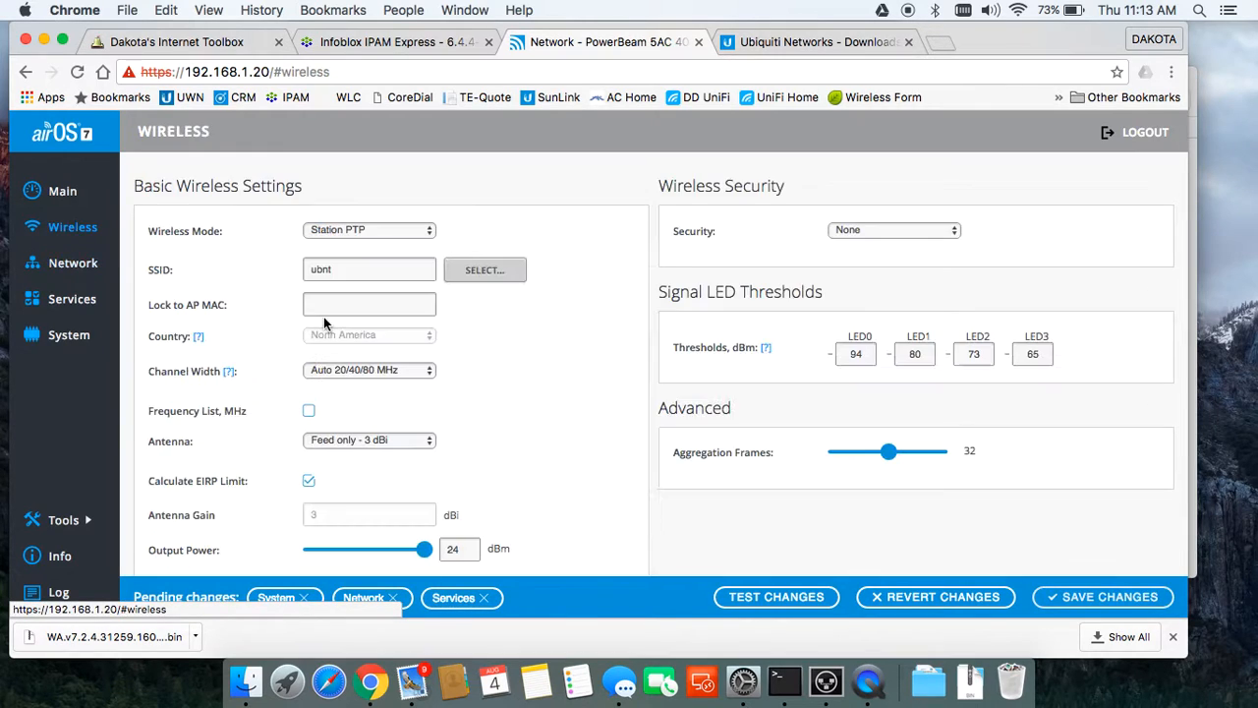
pyautogui.click(371, 229)
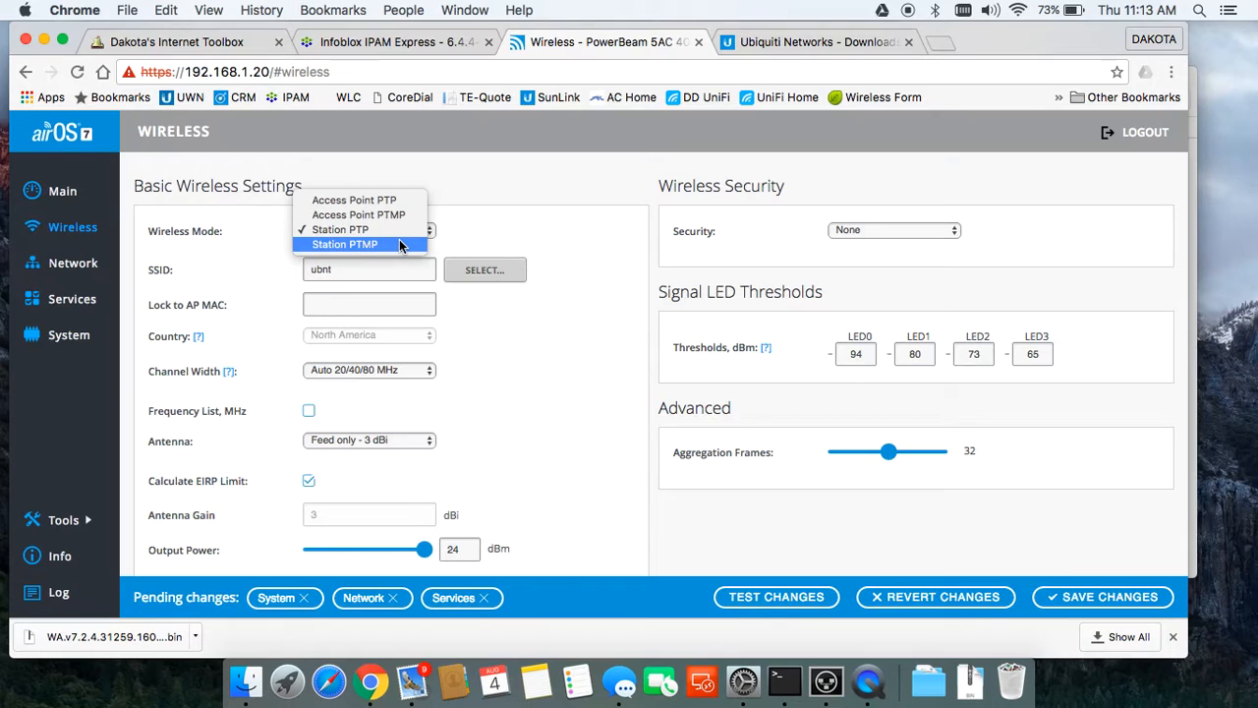
pyautogui.click(401, 245)
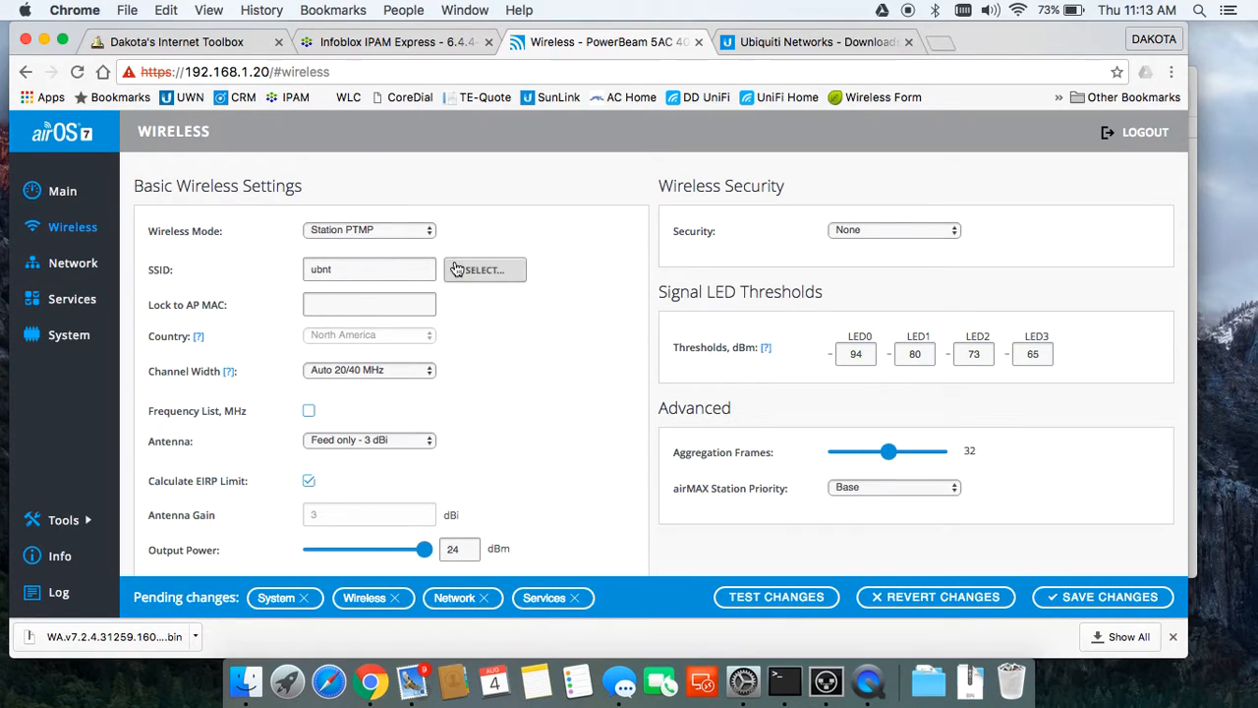
# Step: Choose the 400 - 25 dBi antenna, giving 25 dBi gain
pyautogui.click(380, 439)
pyautogui.click(378, 427)
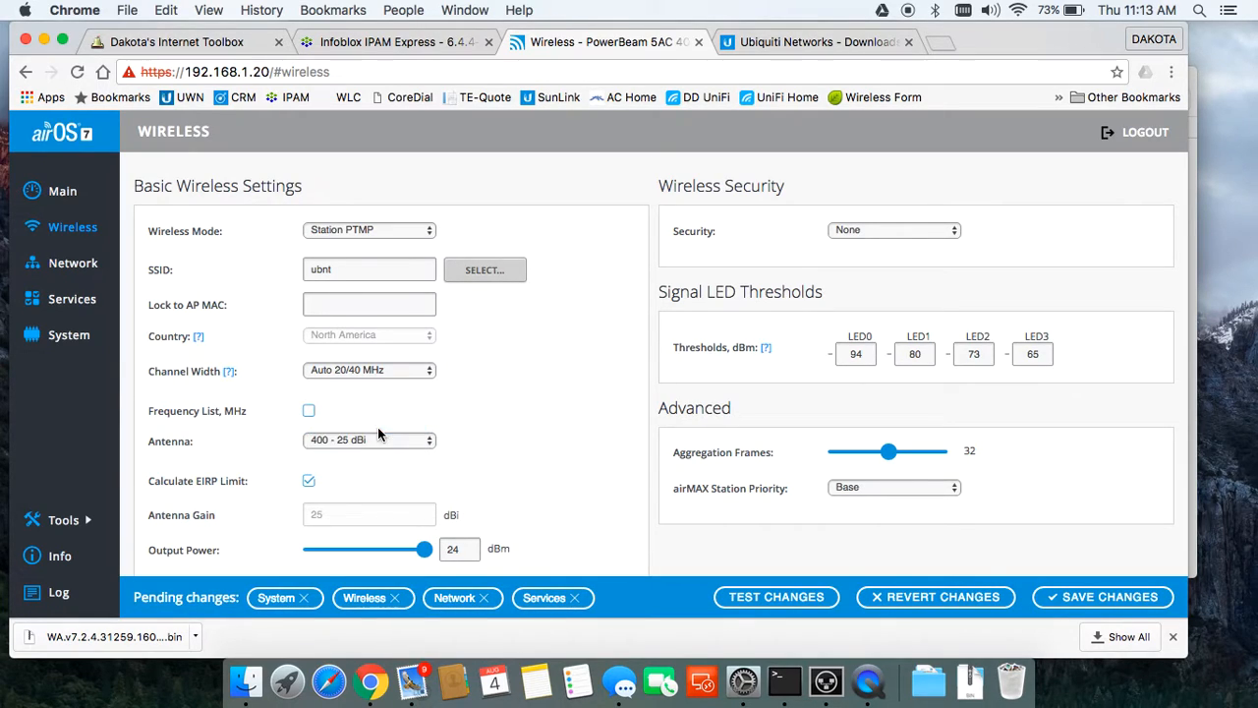
pyautogui.click(319, 444)
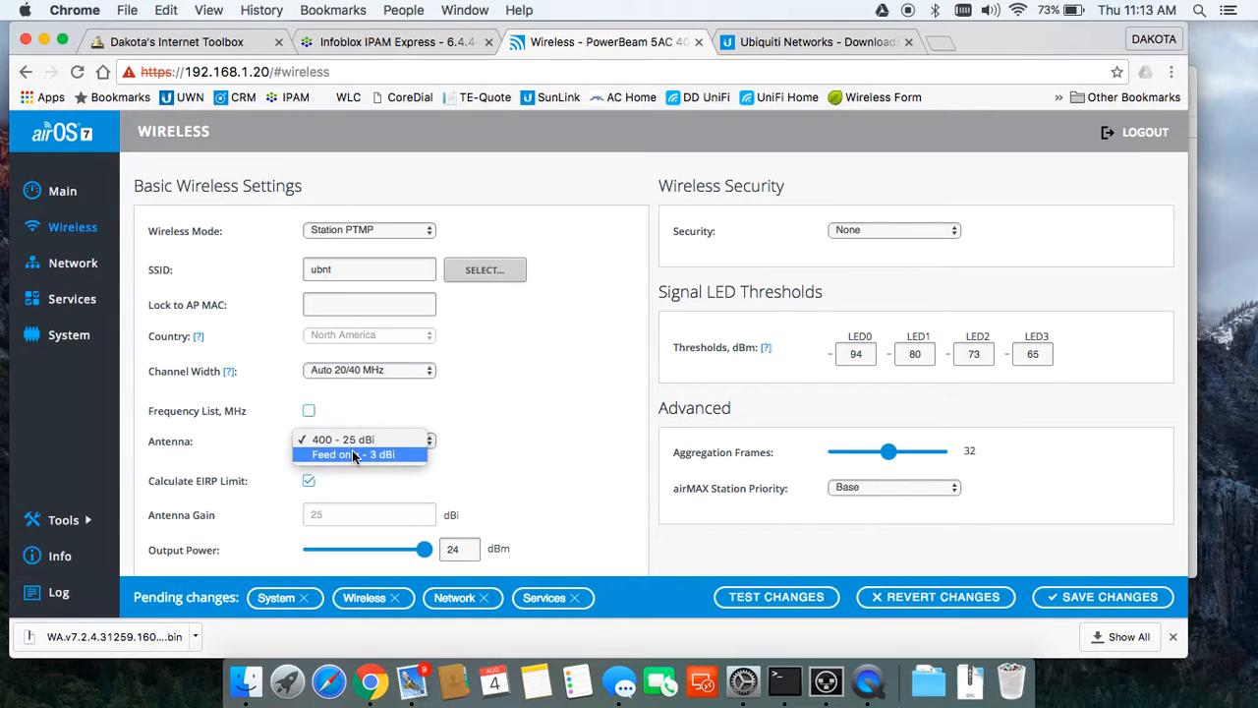
pyautogui.click(476, 436)
pyautogui.click(417, 438)
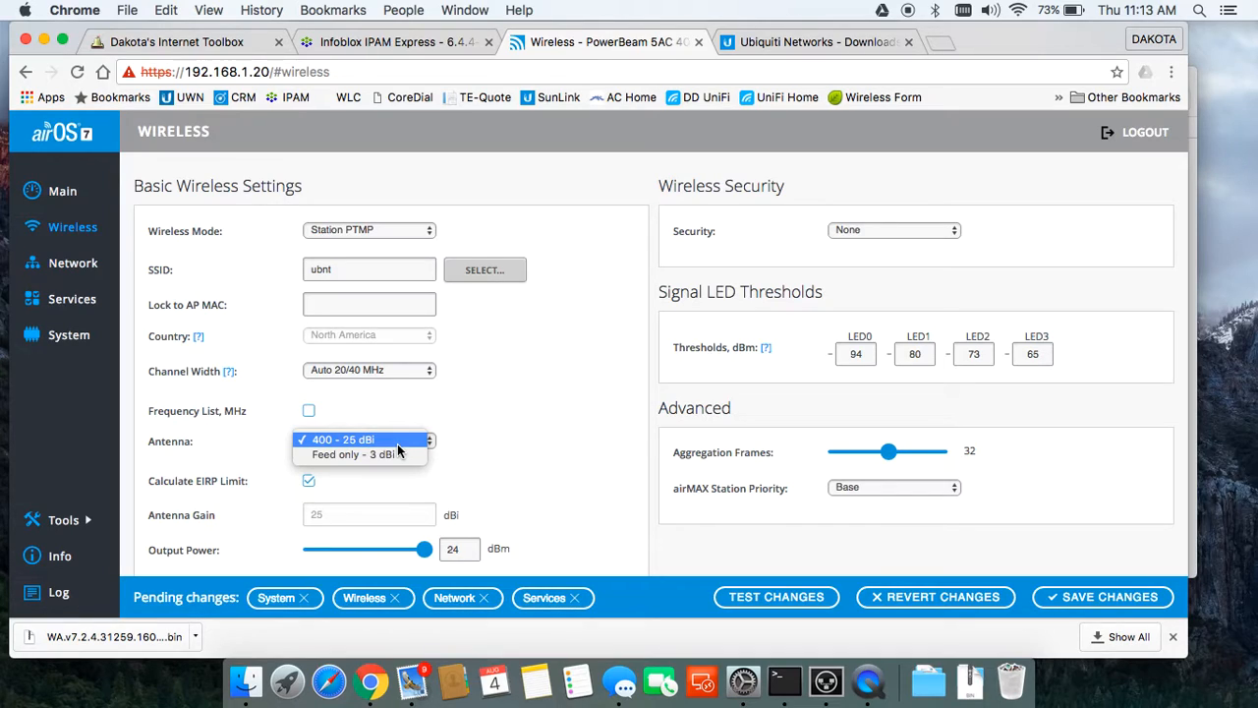
pyautogui.click(397, 444)
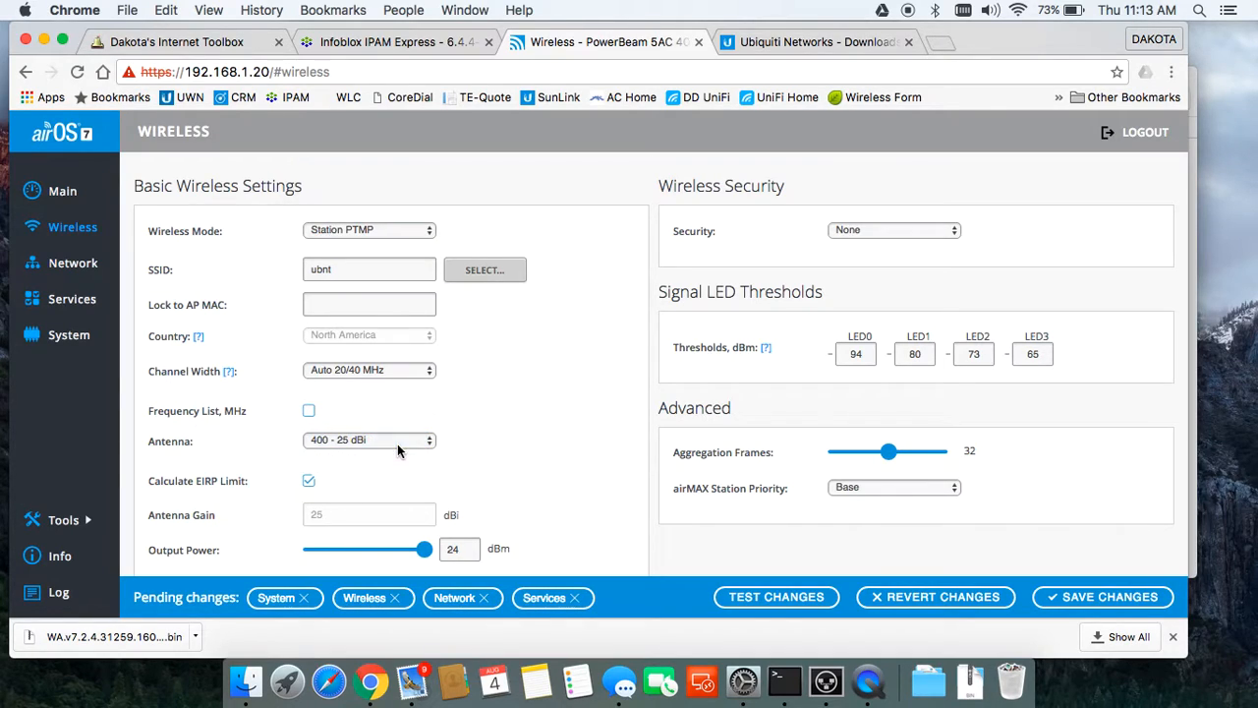
# Step: Scan for nearby access points and close the survey, keeping Station PTMP mode
pyautogui.click(496, 272)
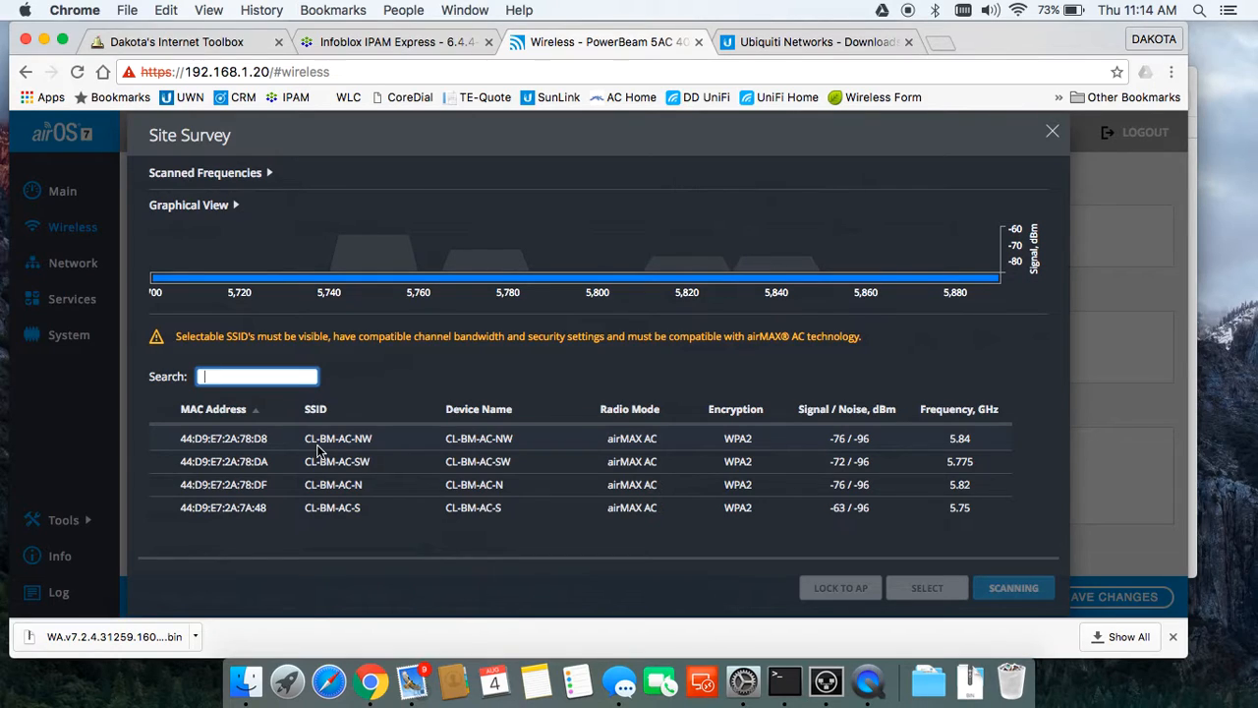
pyautogui.click(339, 512)
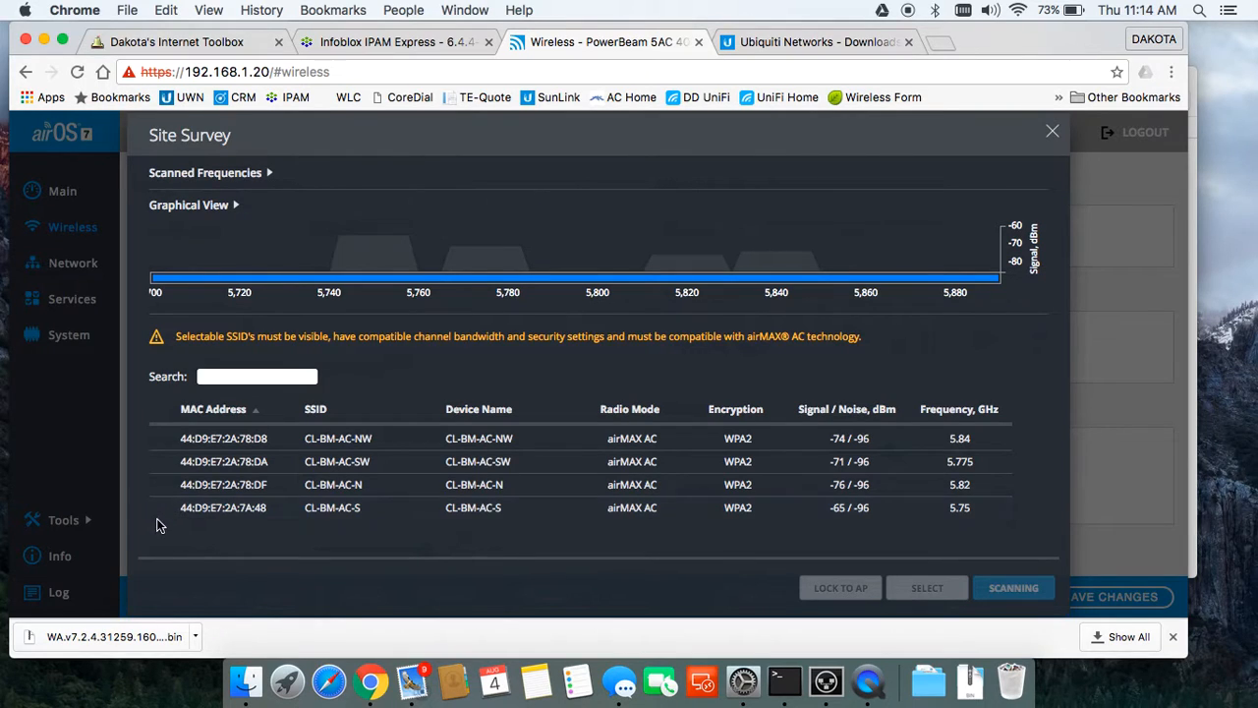
pyautogui.click(1053, 134)
pyautogui.click(397, 228)
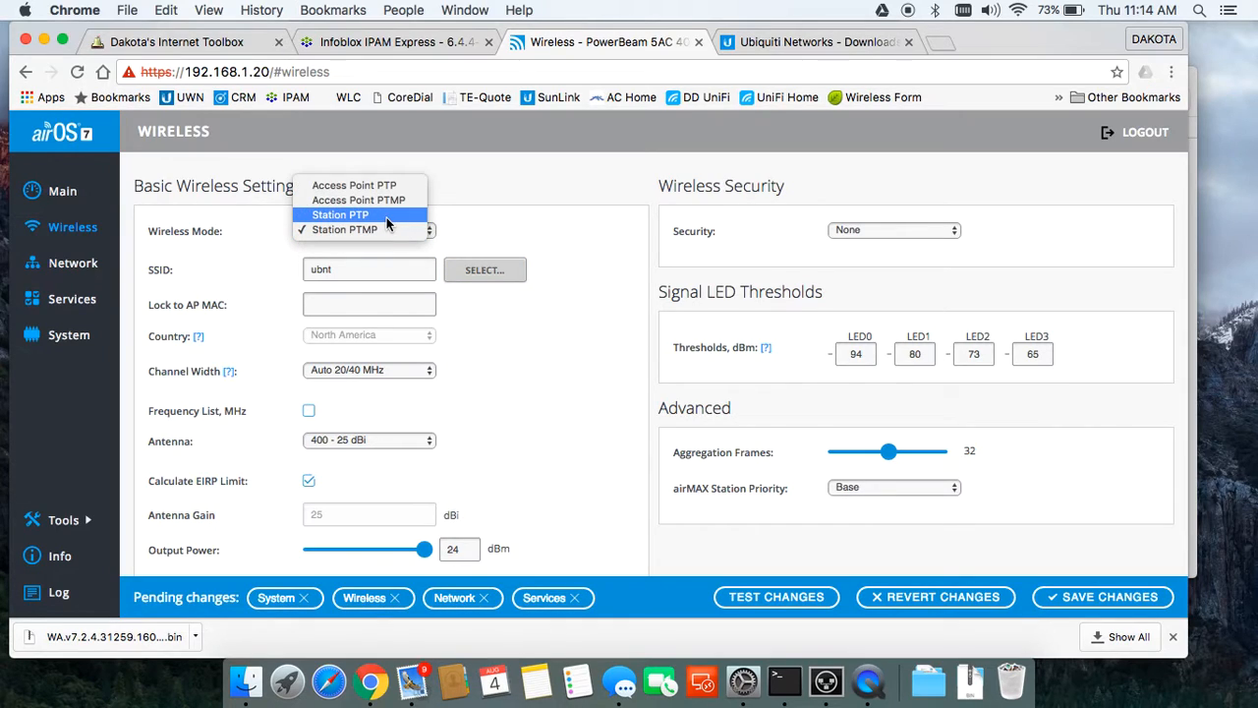
pyautogui.click(414, 231)
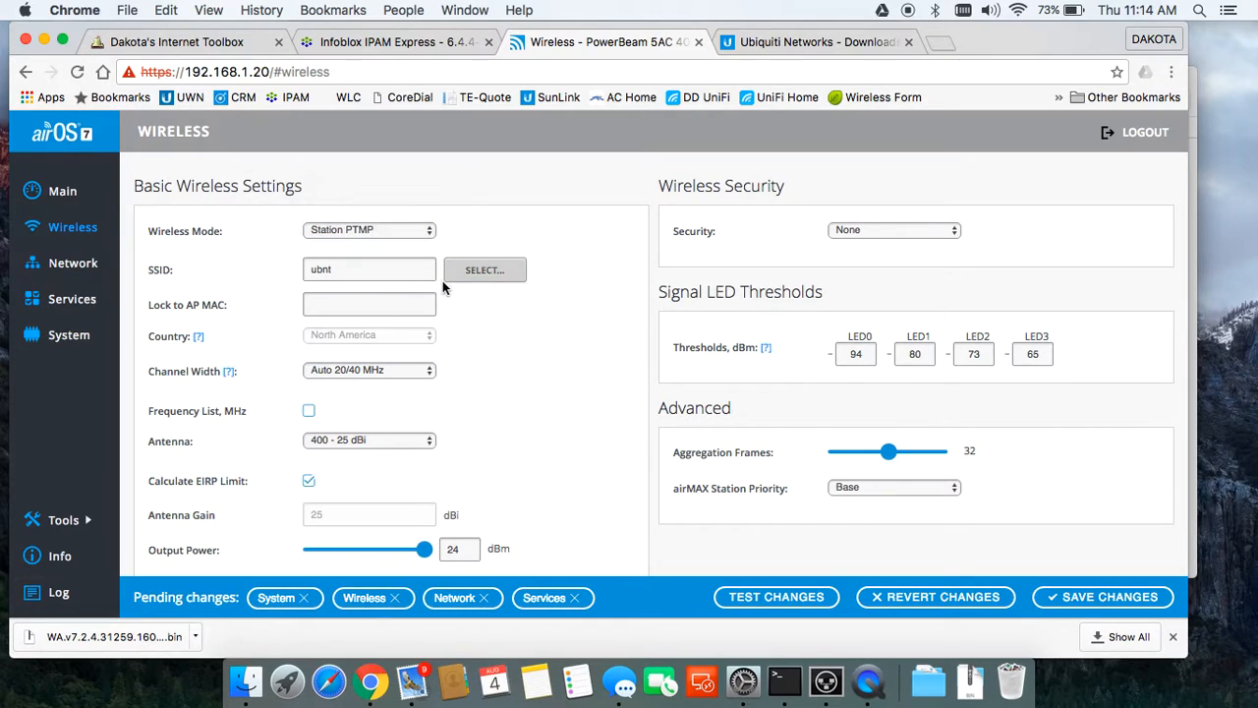
pyautogui.click(472, 272)
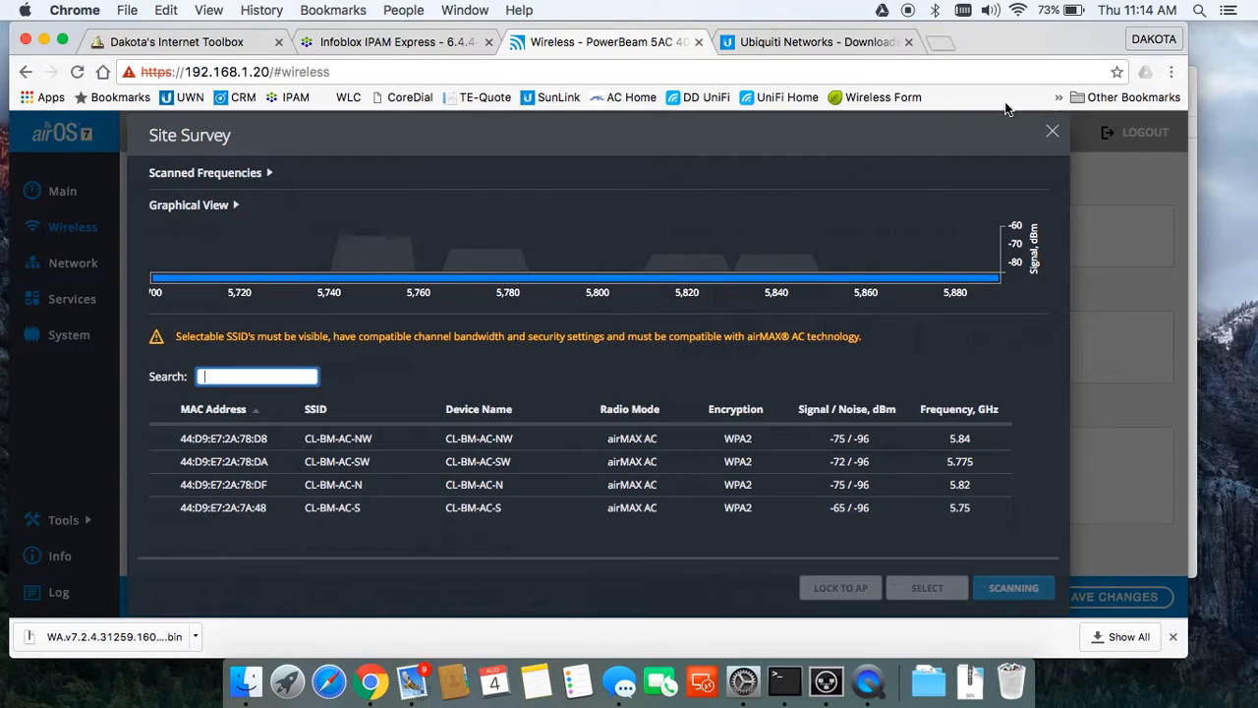
pyautogui.click(1051, 132)
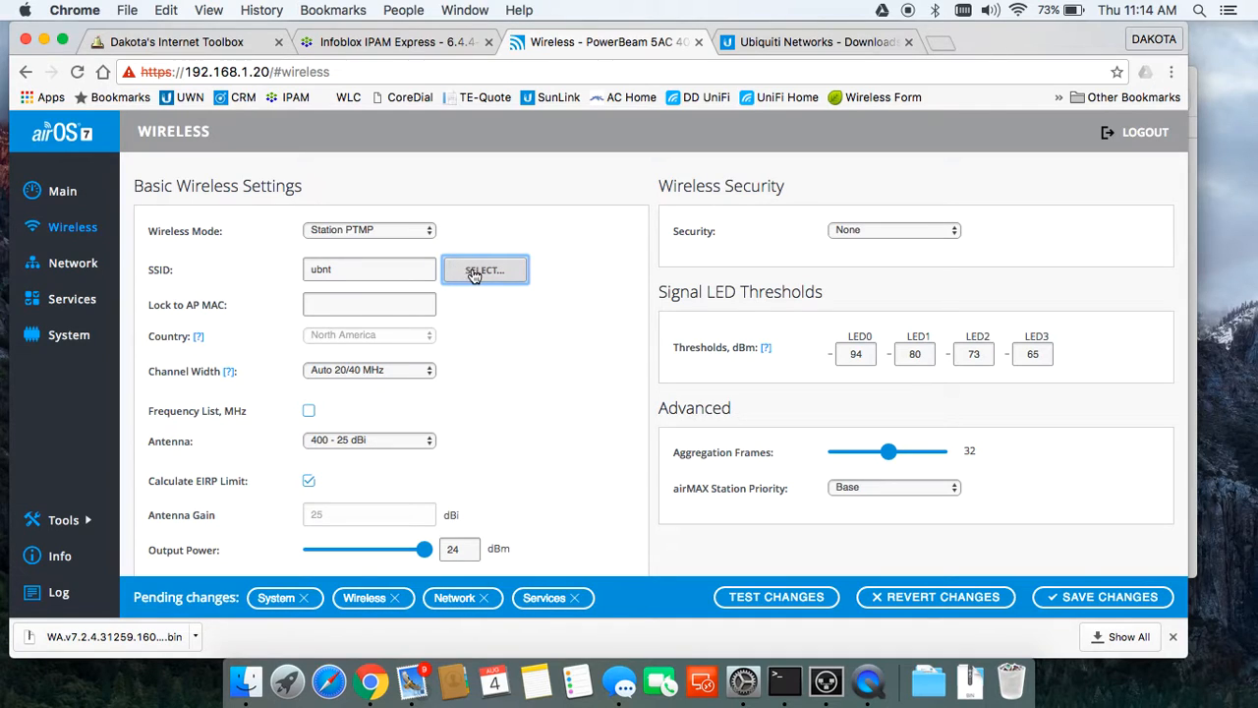
# Step: Save the pending System, Wireless, Network and Services changes to the radio
pyautogui.scroll(-3, 563, 324)
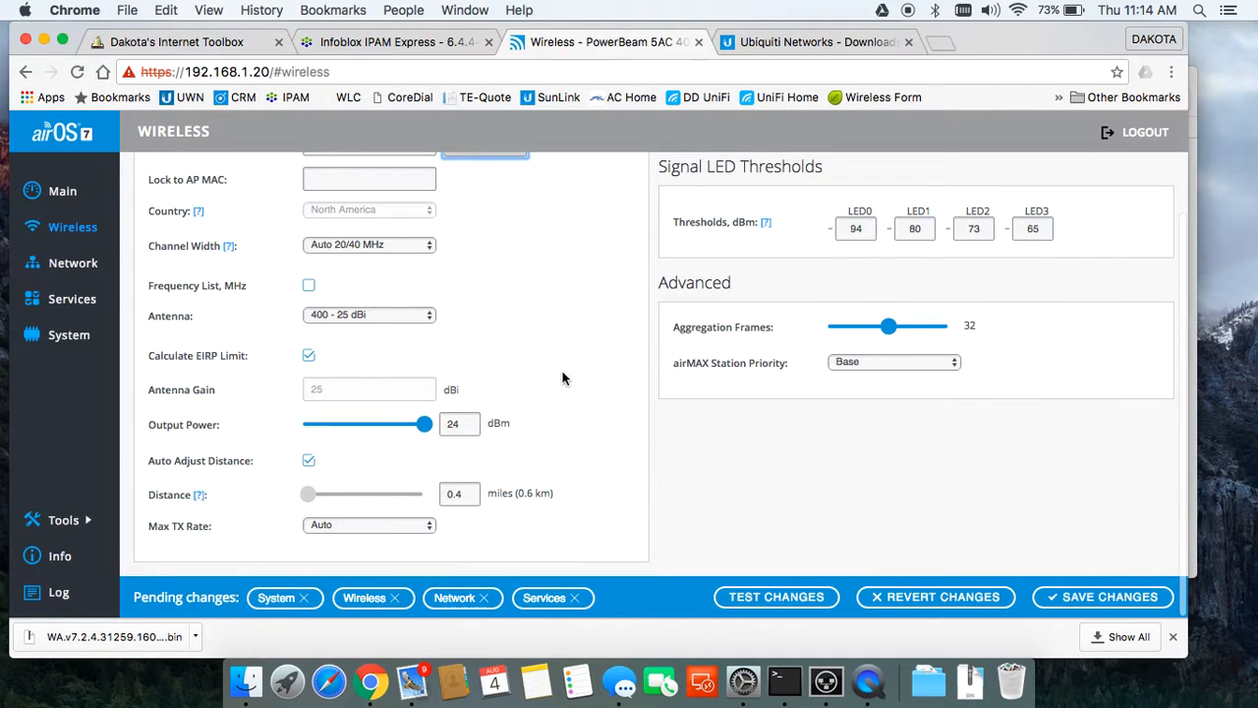
pyautogui.scroll(3, 563, 378)
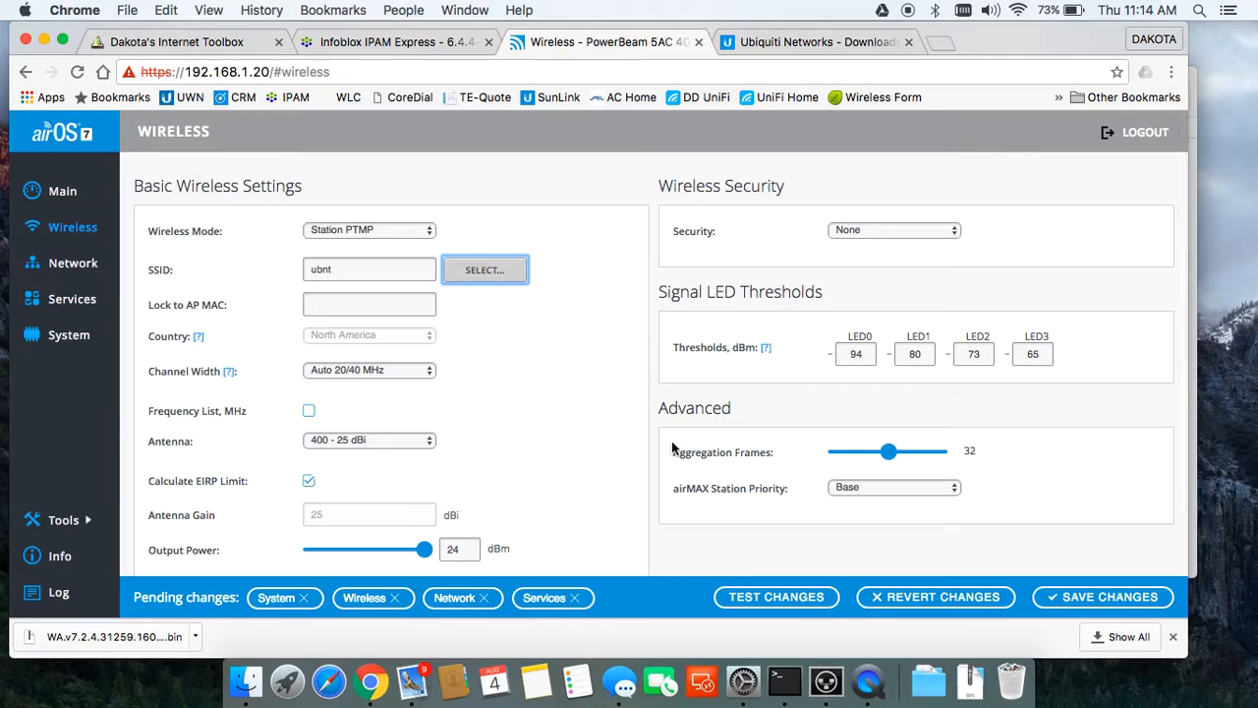
pyautogui.click(1091, 594)
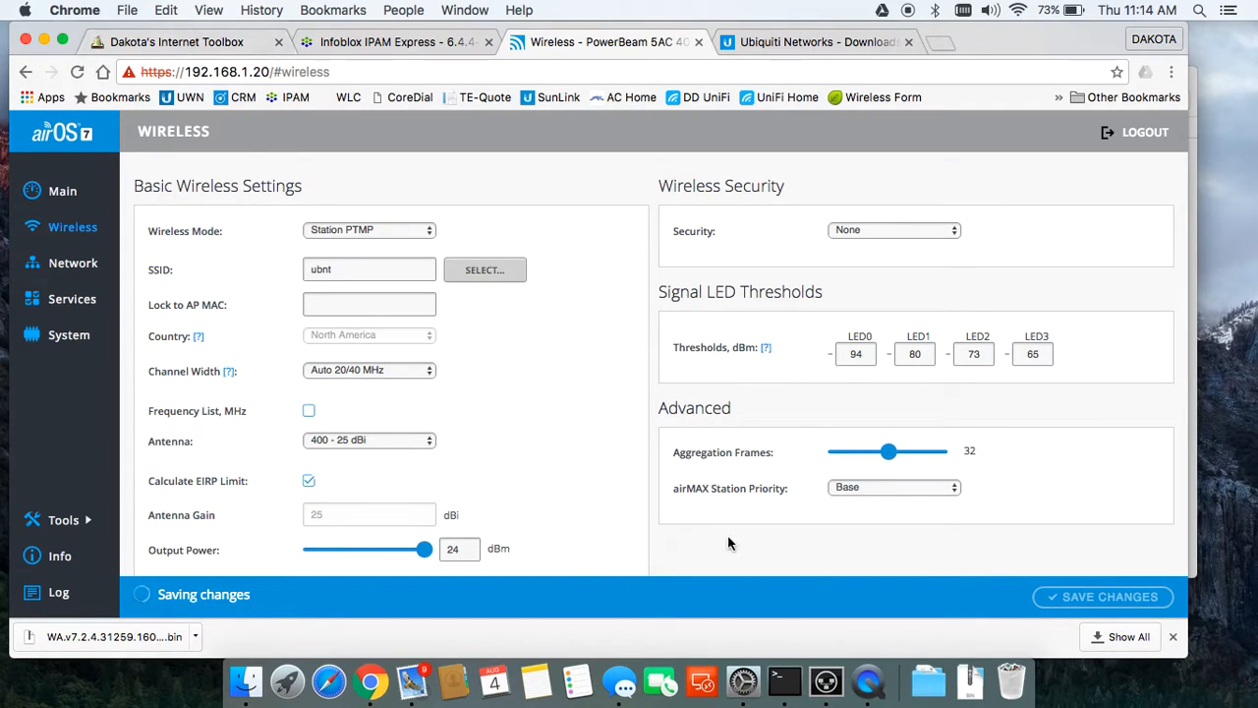
# Step: Change the Mac's Thunderbolt Ethernet IP from 192.168.1.222 to 192.168.49.222 and apply it
pyautogui.click(752, 700)
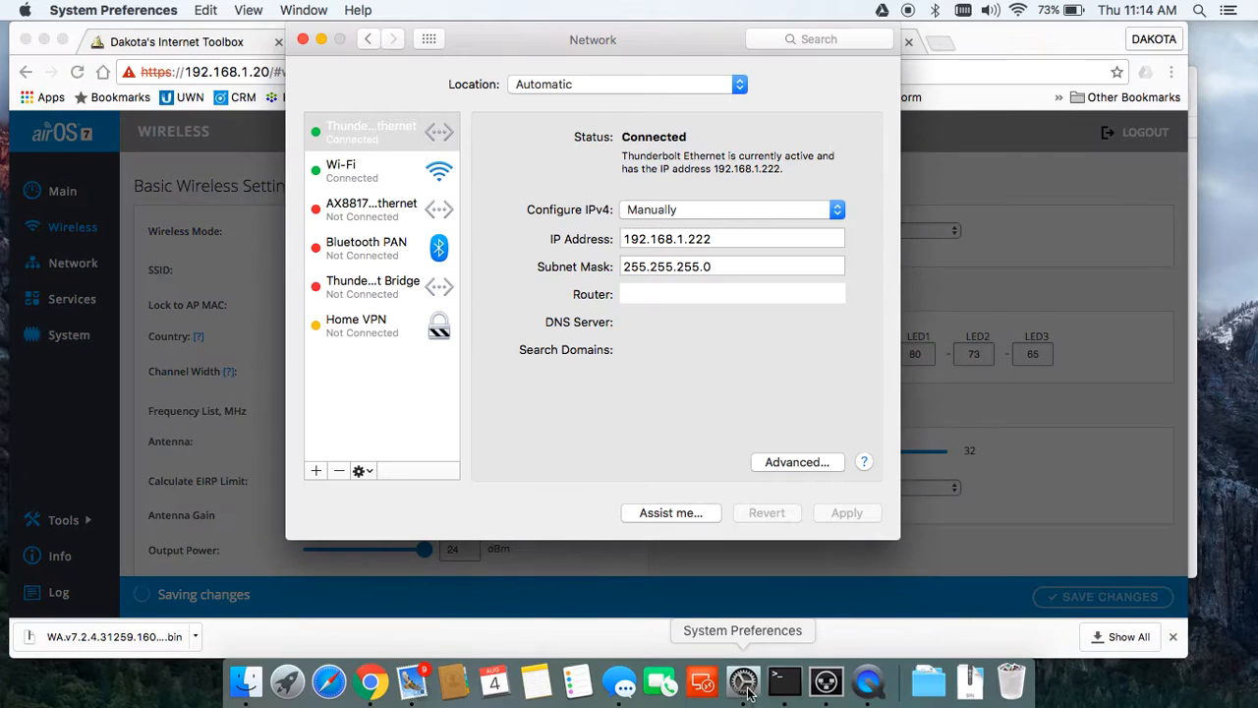
pyautogui.click(685, 239)
pyautogui.press('BackSpace')
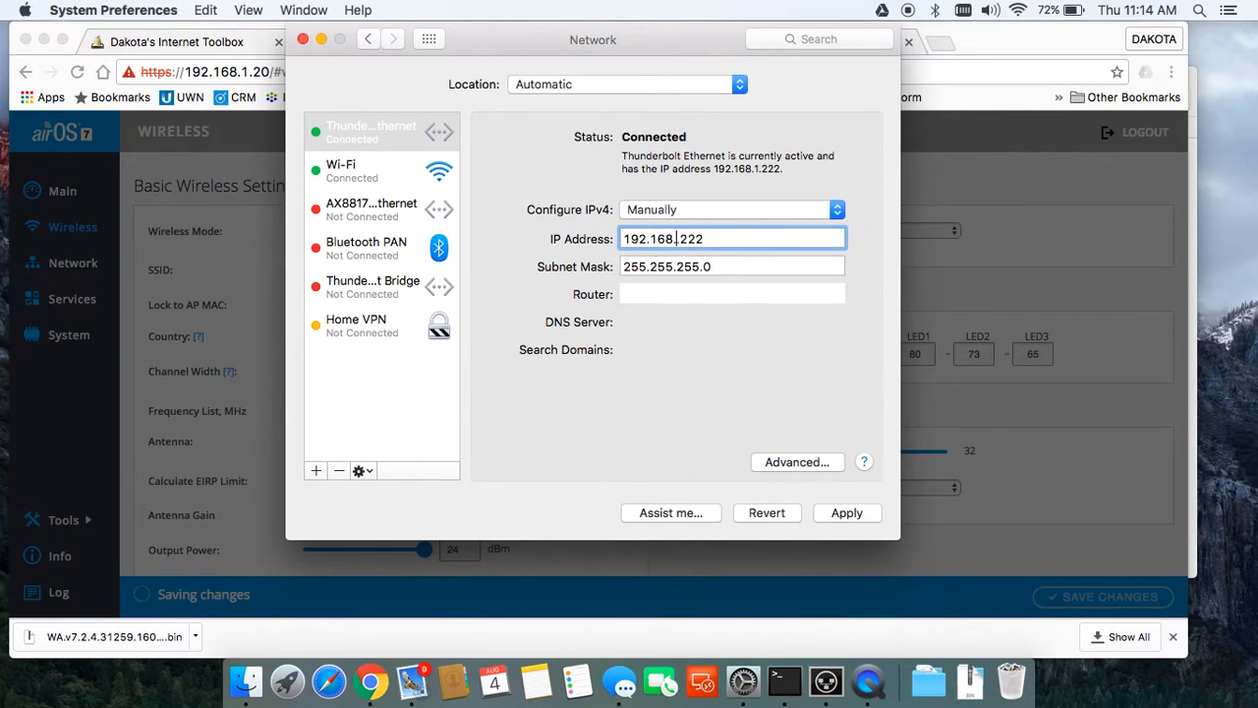
pyautogui.write('49.')
pyautogui.click(847, 512)
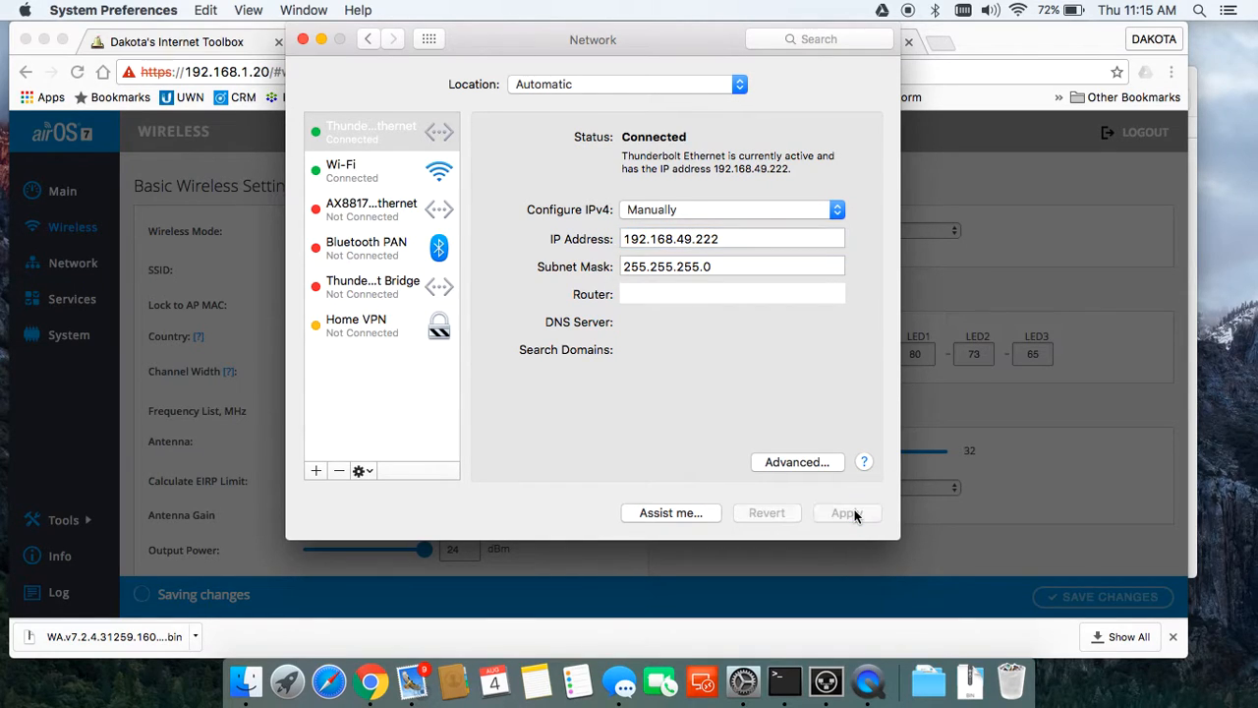
pyautogui.click(962, 409)
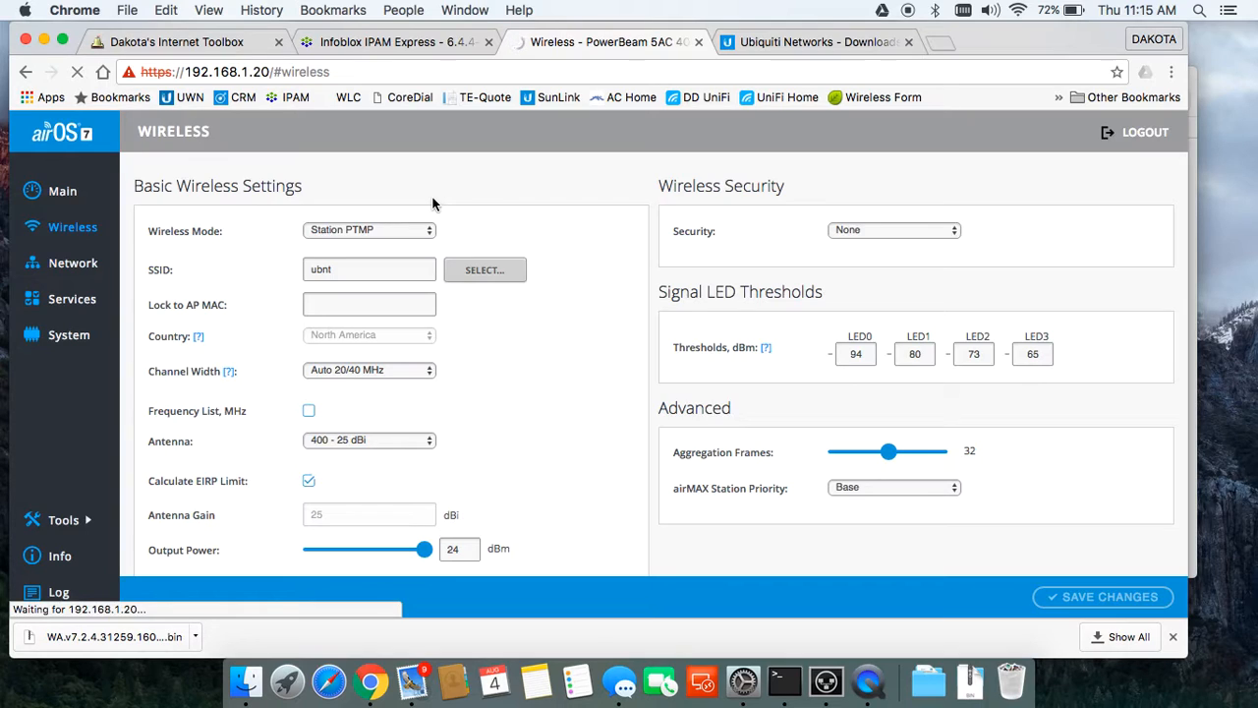
pyautogui.click(360, 71)
pyautogui.click(357, 71)
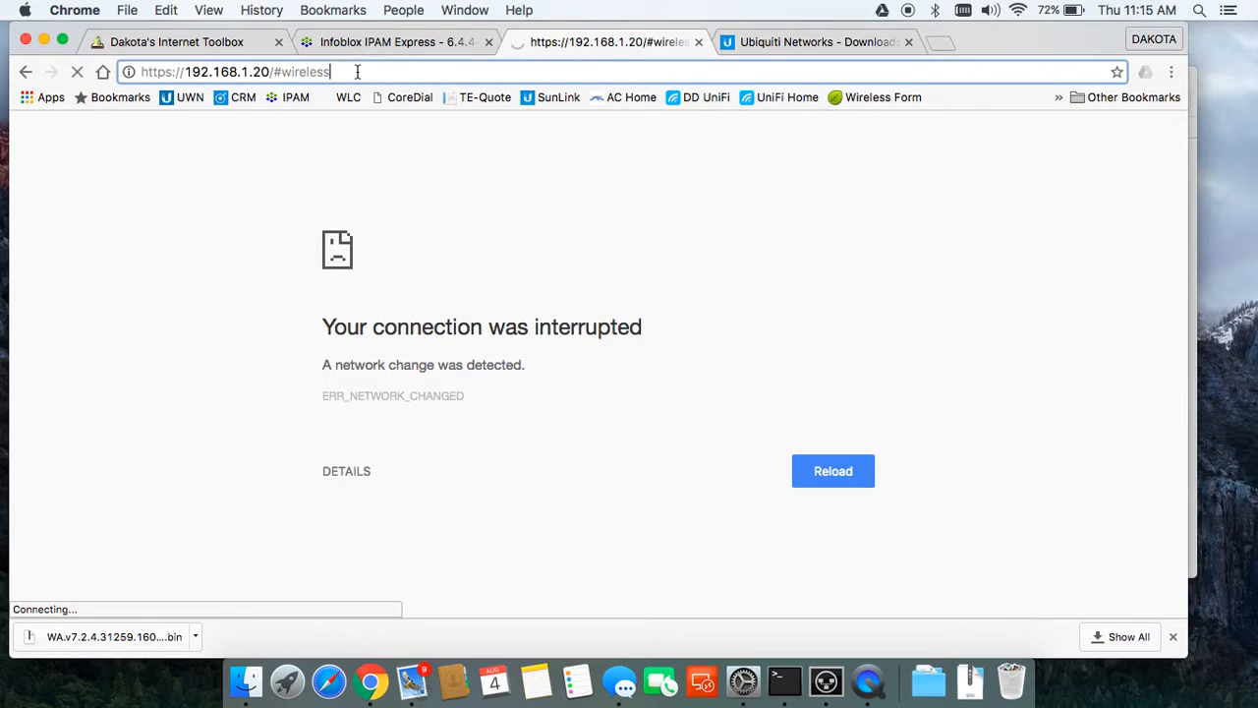
pyautogui.press('BackSpace')
pyautogui.press('BackSpace')
pyautogui.press('BackSpace')
pyautogui.press('BackSpace')
pyautogui.press('BackSpace')
pyautogui.press('BackSpace')
pyautogui.press('BackSpace')
pyautogui.press('BackSpace')
pyautogui.press('BackSpace')
pyautogui.press('BackSpace')
pyautogui.press('BackSpace')
pyautogui.press('BackSpace')
pyautogui.press('BackSpace')
pyautogui.press('BackSpace')
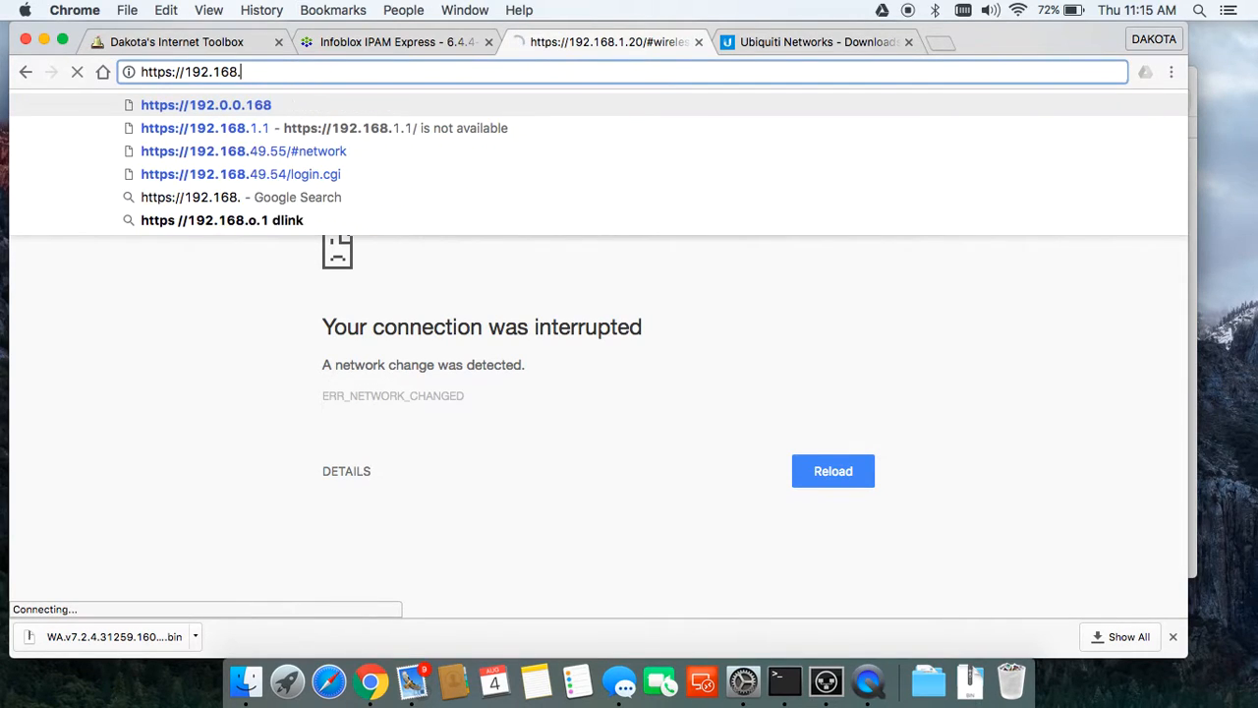
pyautogui.write('49.56')
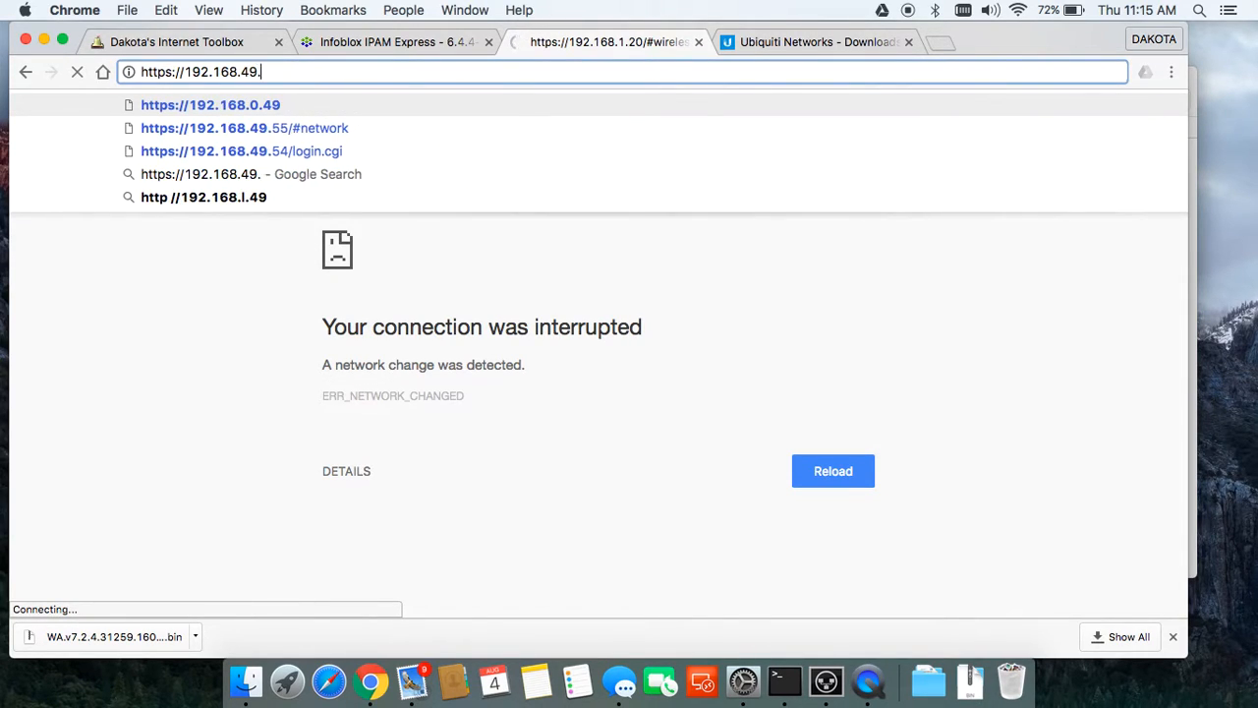
pyautogui.click(399, 42)
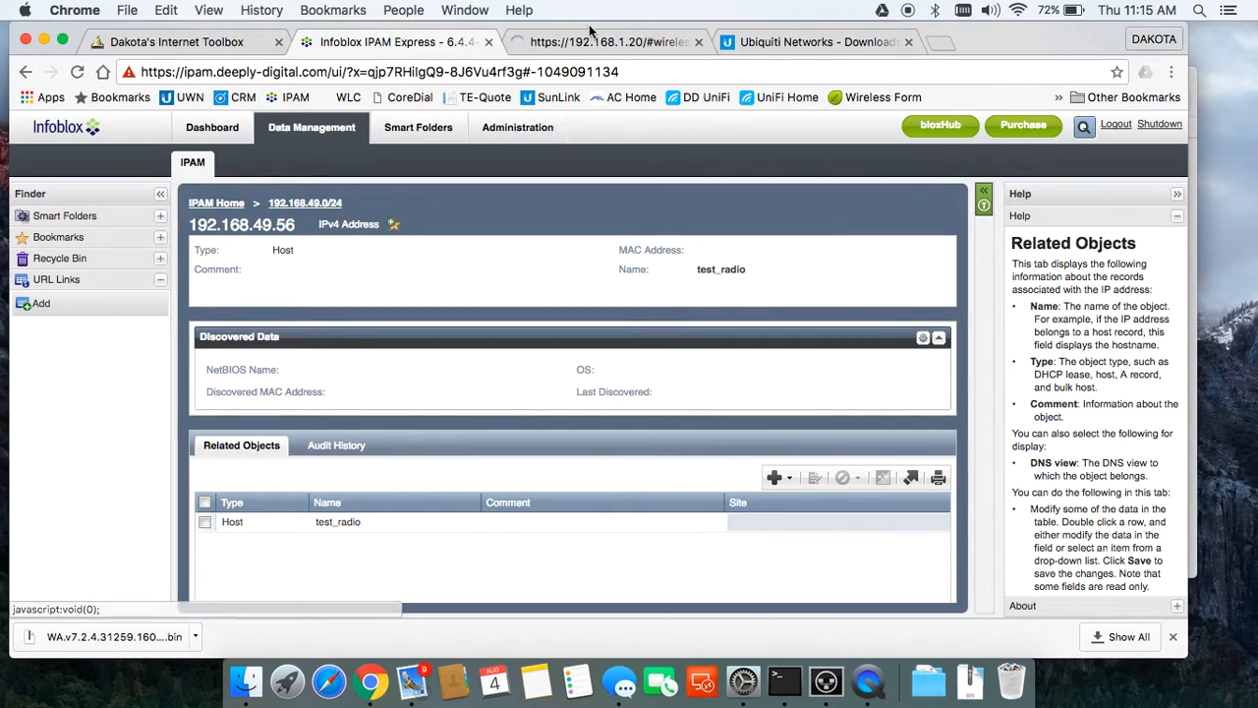
pyautogui.hotkey('ctrl', 'Tab')
pyautogui.click(287, 77)
pyautogui.press('Return')
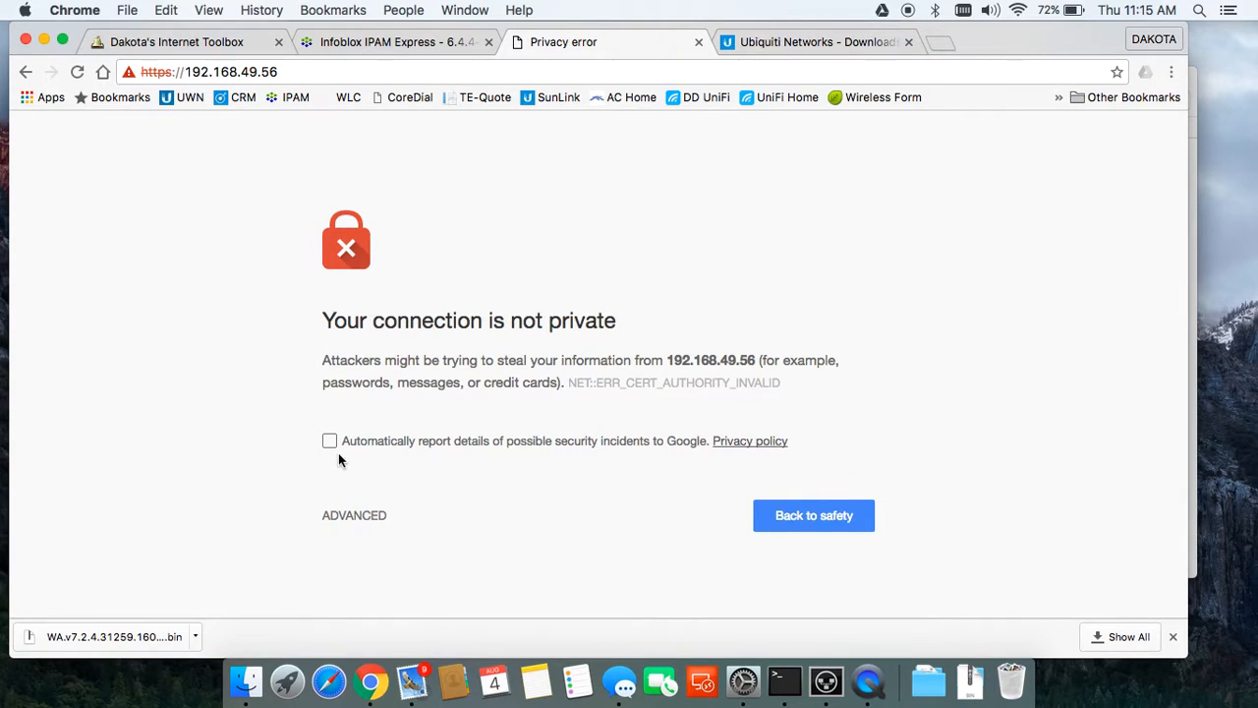
pyautogui.click(358, 516)
pyautogui.scroll(-3, 393, 543)
pyautogui.click(394, 559)
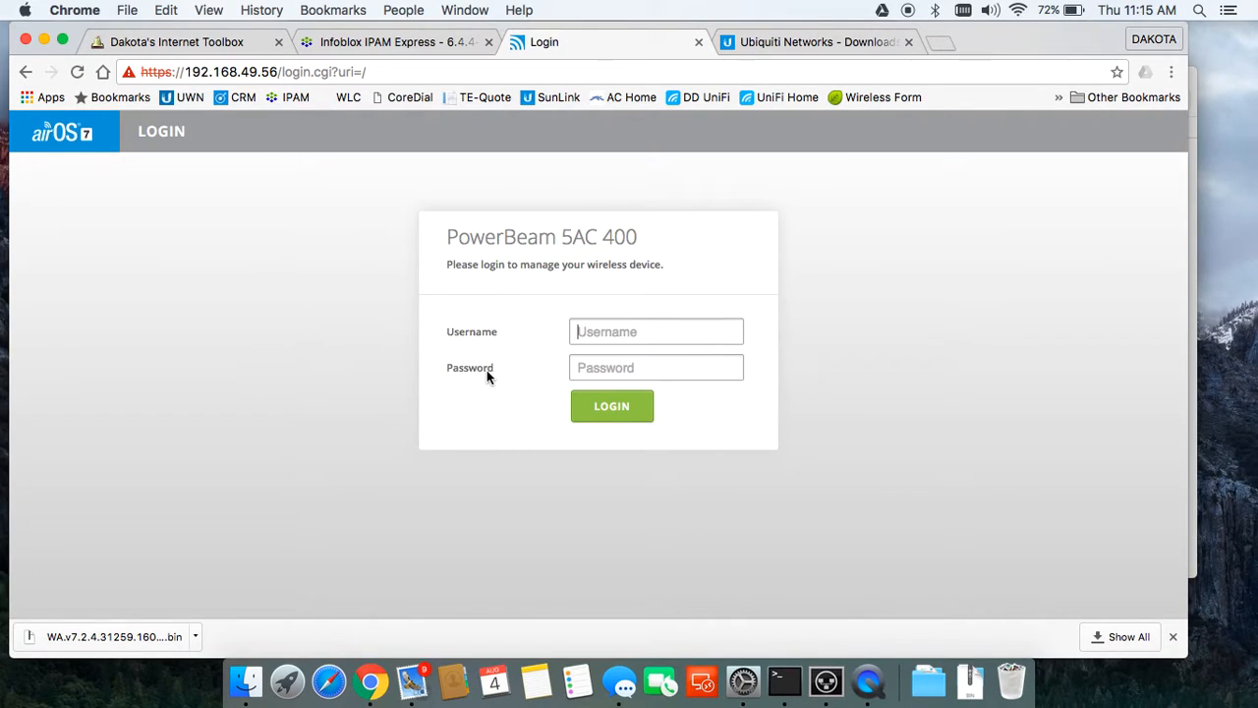
# Step: Log in with the administrator username and password, then open the Wireless page
pyautogui.write('cl')
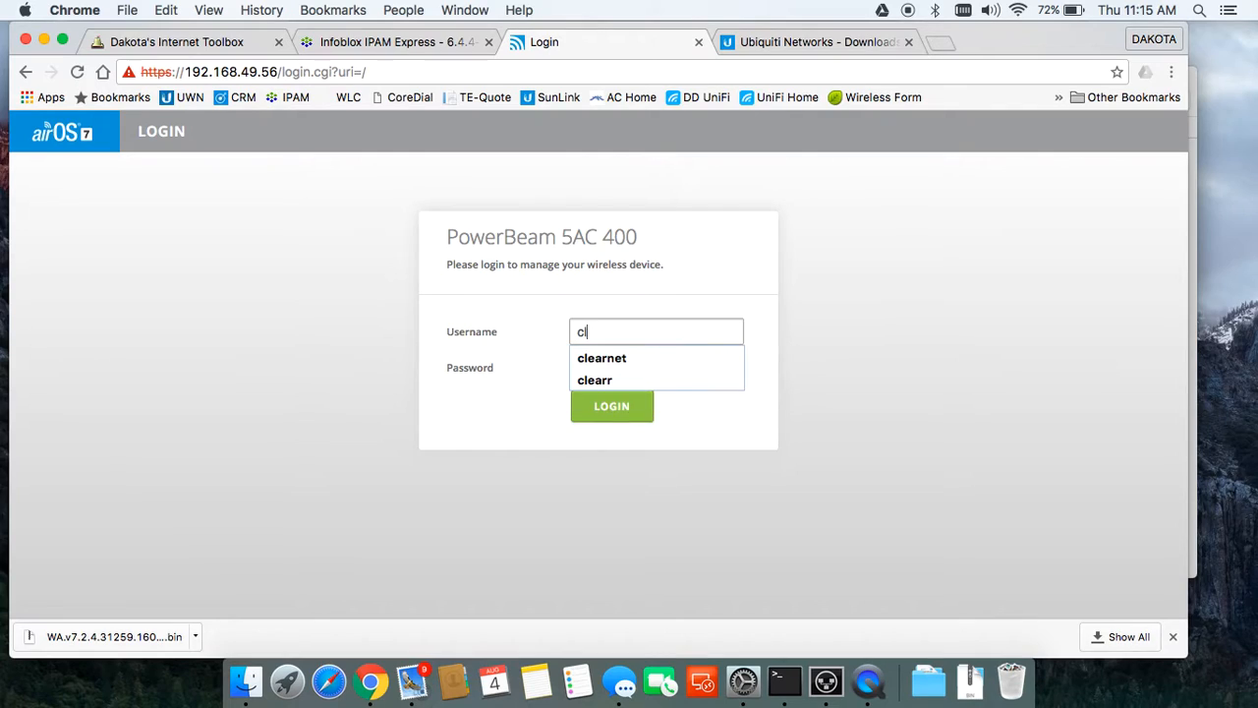
pyautogui.write('earnet')
pyautogui.press('Tab')
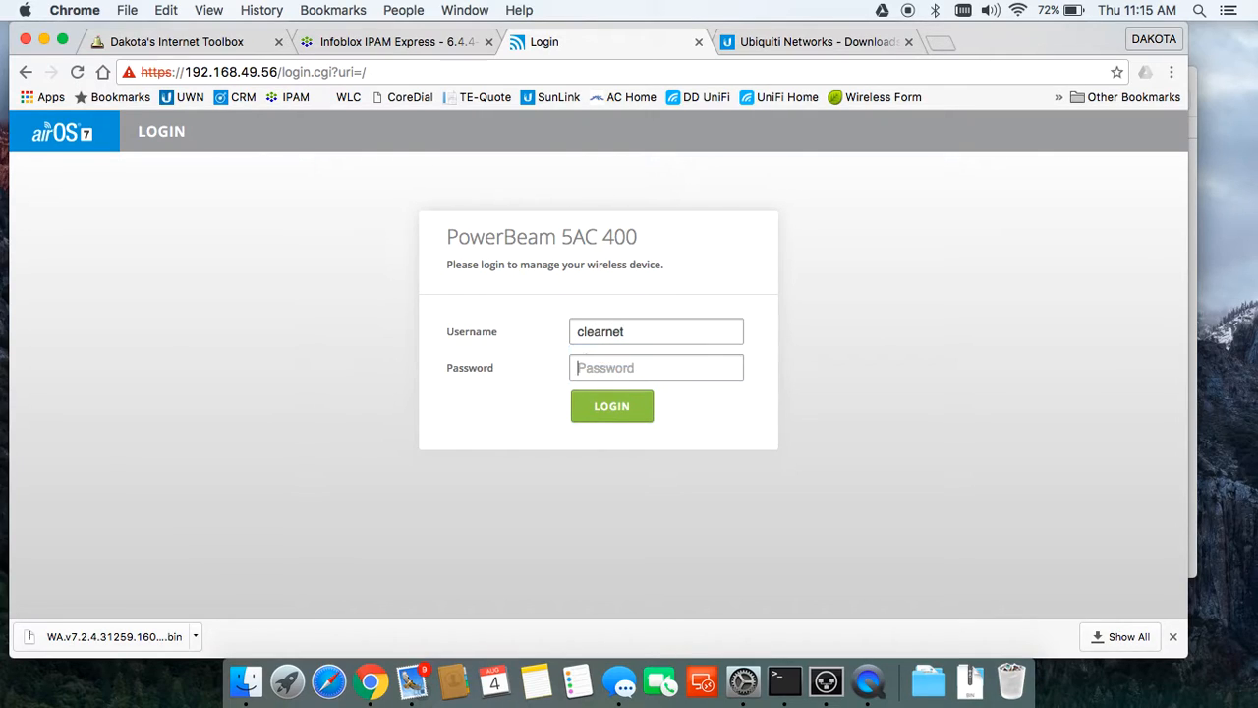
pyautogui.write('•••')
pyautogui.press('BackSpace')
pyautogui.press('BackSpace')
pyautogui.press('BackSpace')
pyautogui.write('••••••••')
pyautogui.press('Return')
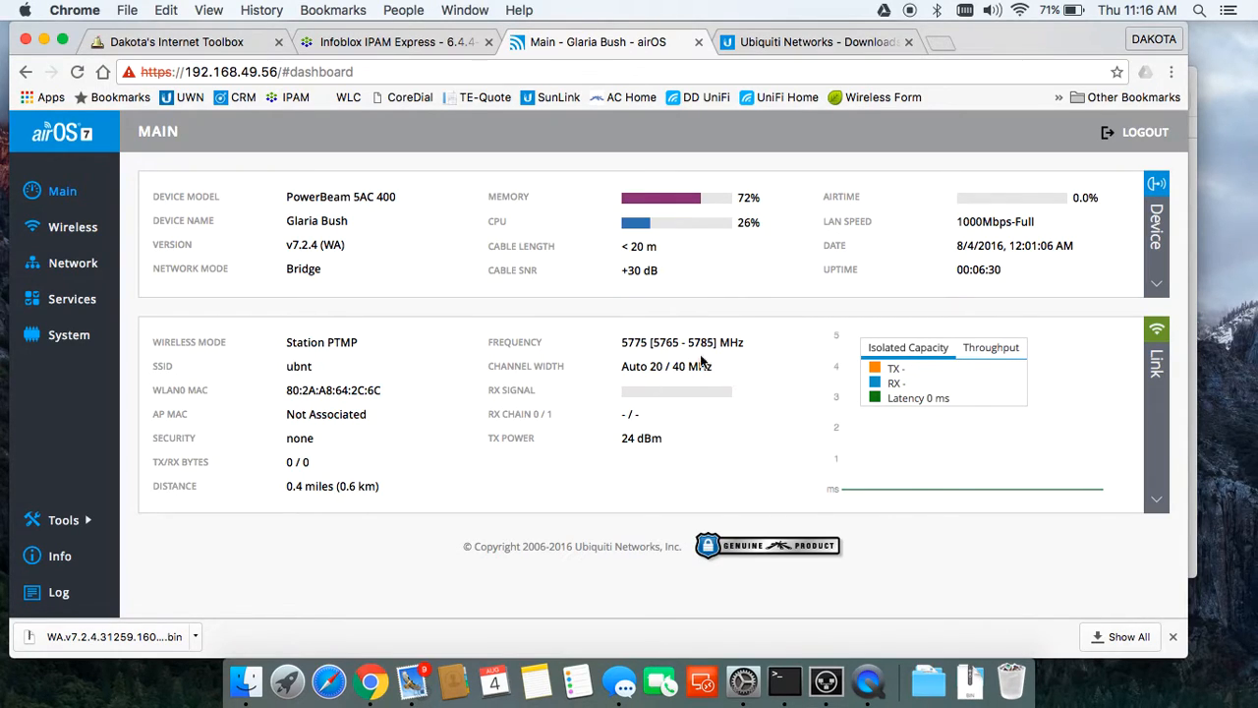
pyautogui.click(88, 230)
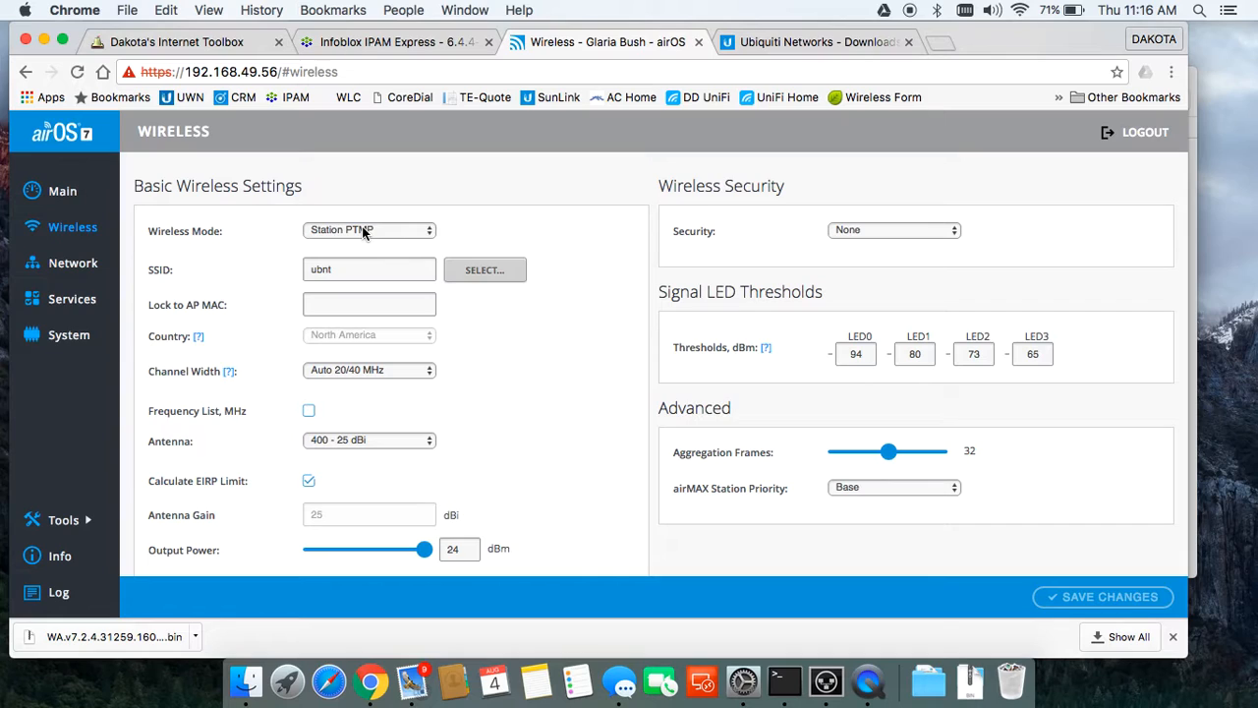
pyautogui.click(486, 272)
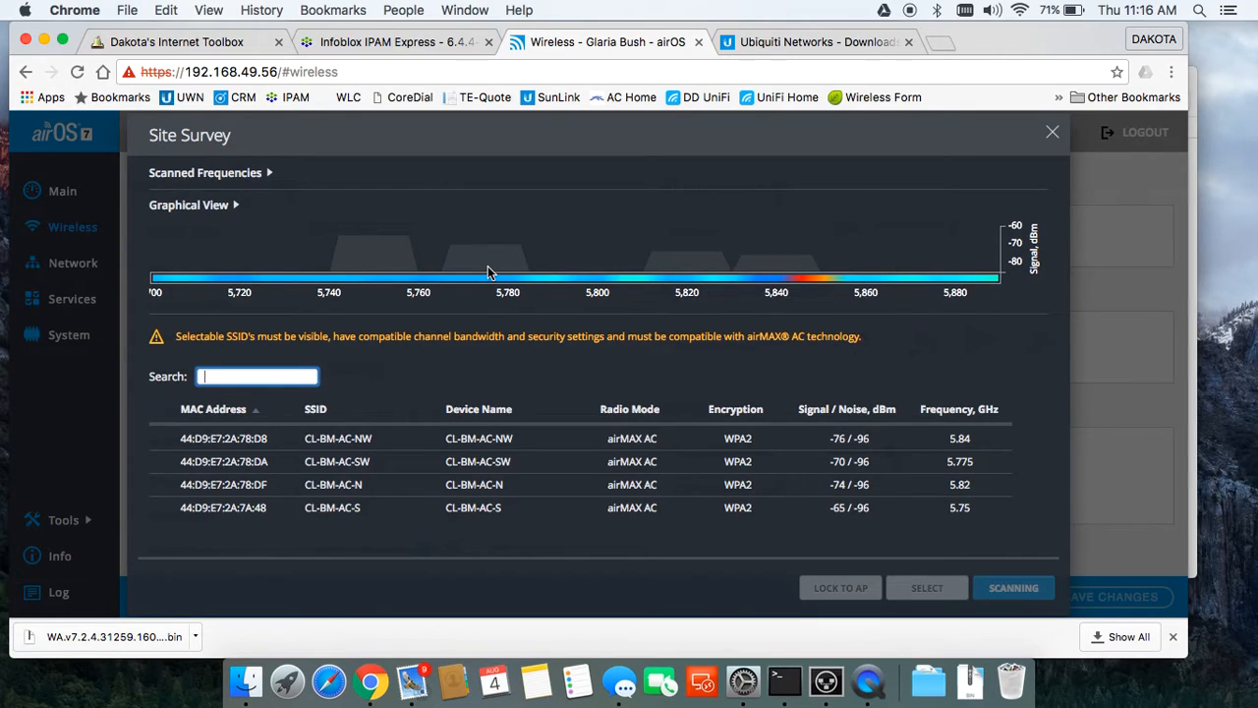
pyautogui.click(744, 516)
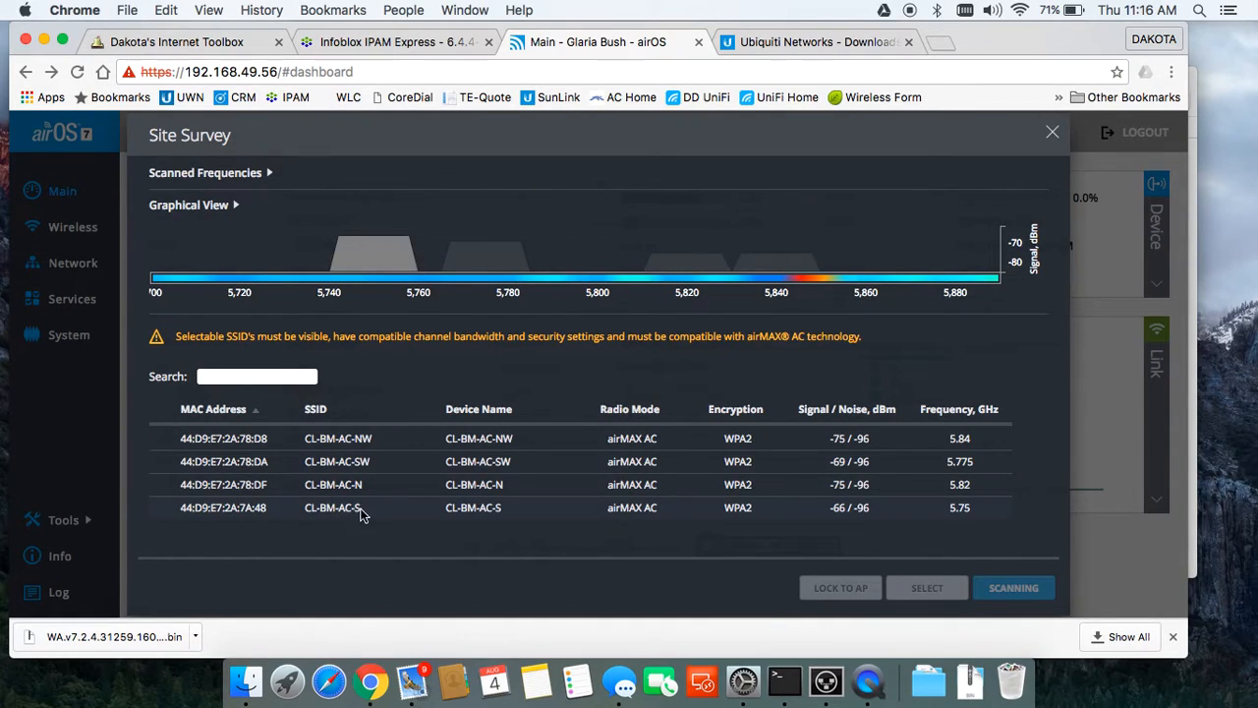
pyautogui.moveTo(355, 508); pyautogui.dragTo(308, 509)
pyautogui.click(301, 502)
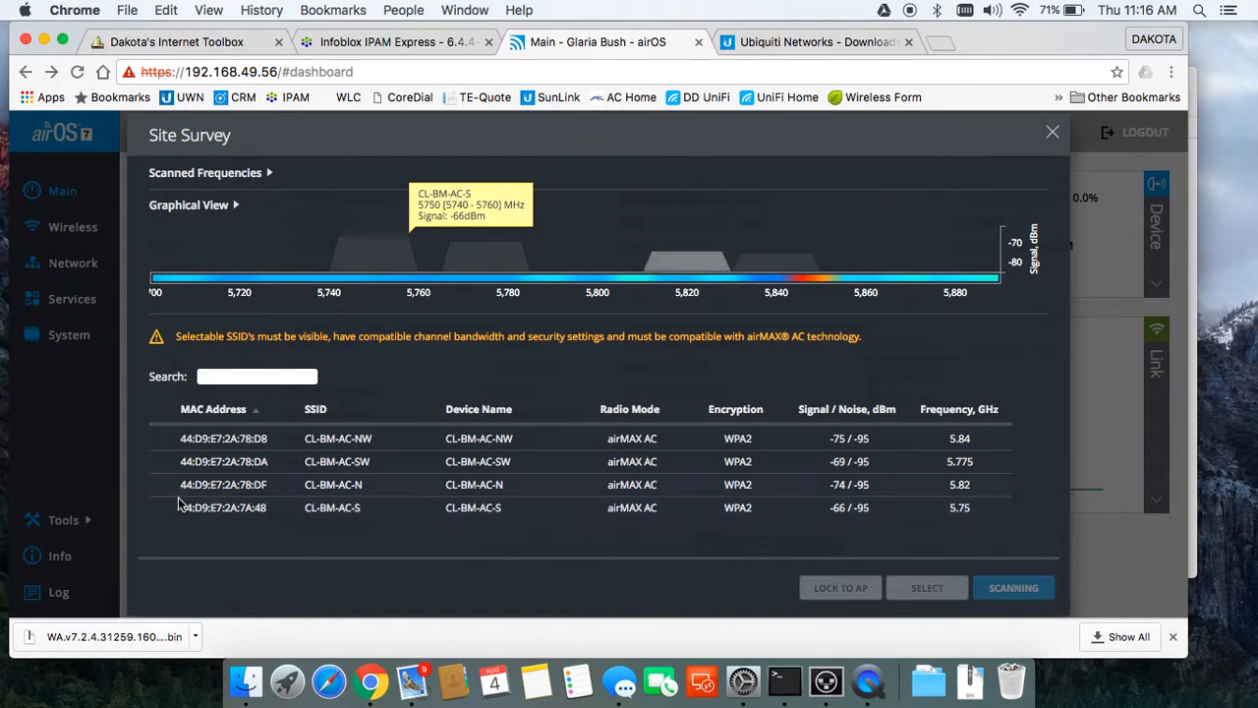
pyautogui.click(1053, 135)
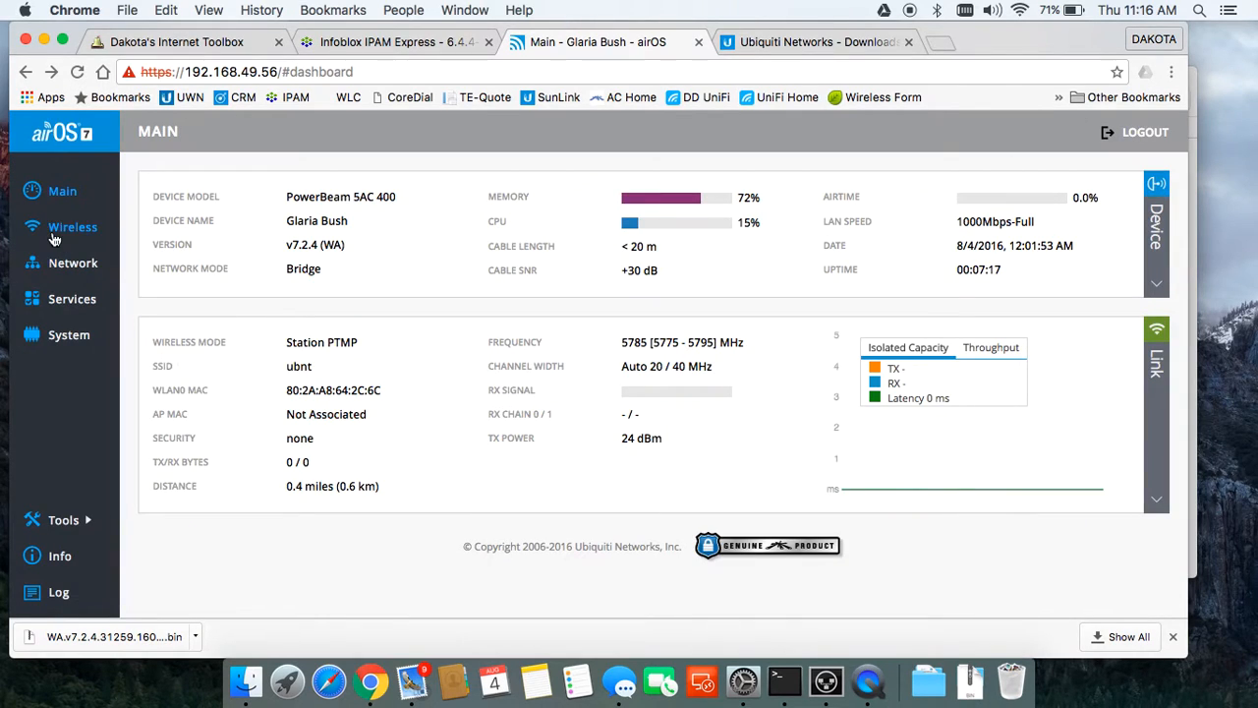
# Step: Rename the SSID to CL-BM-AC-S and keep channel width at Auto 20/40 MHz
pyautogui.click(65, 234)
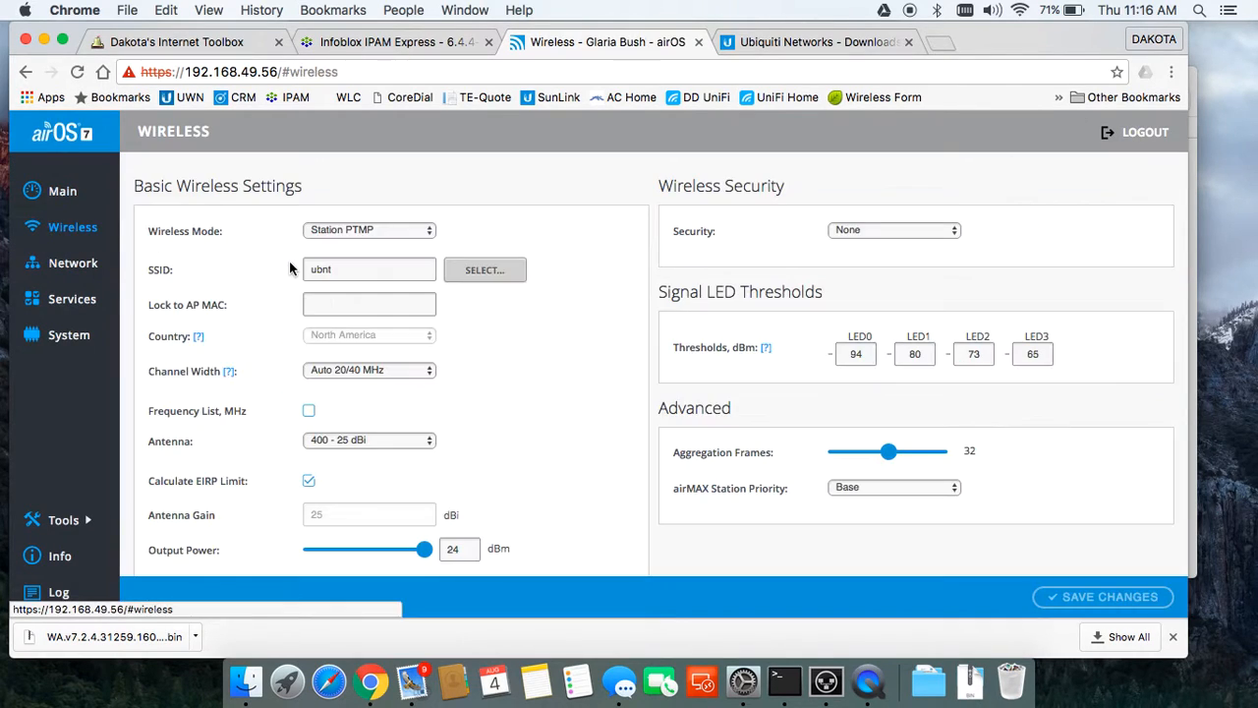
pyautogui.click(370, 270)
pyautogui.moveTo(370, 270); pyautogui.dragTo(259, 274)
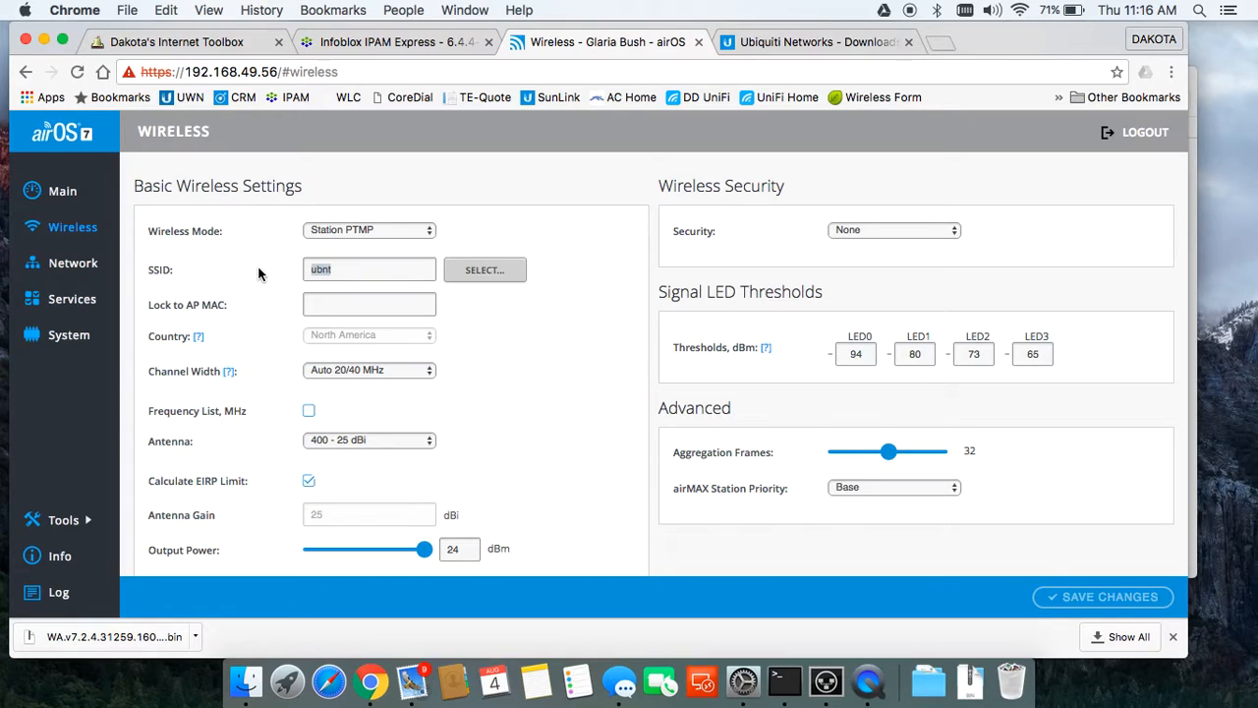
pyautogui.write('CL-BM-AC-')
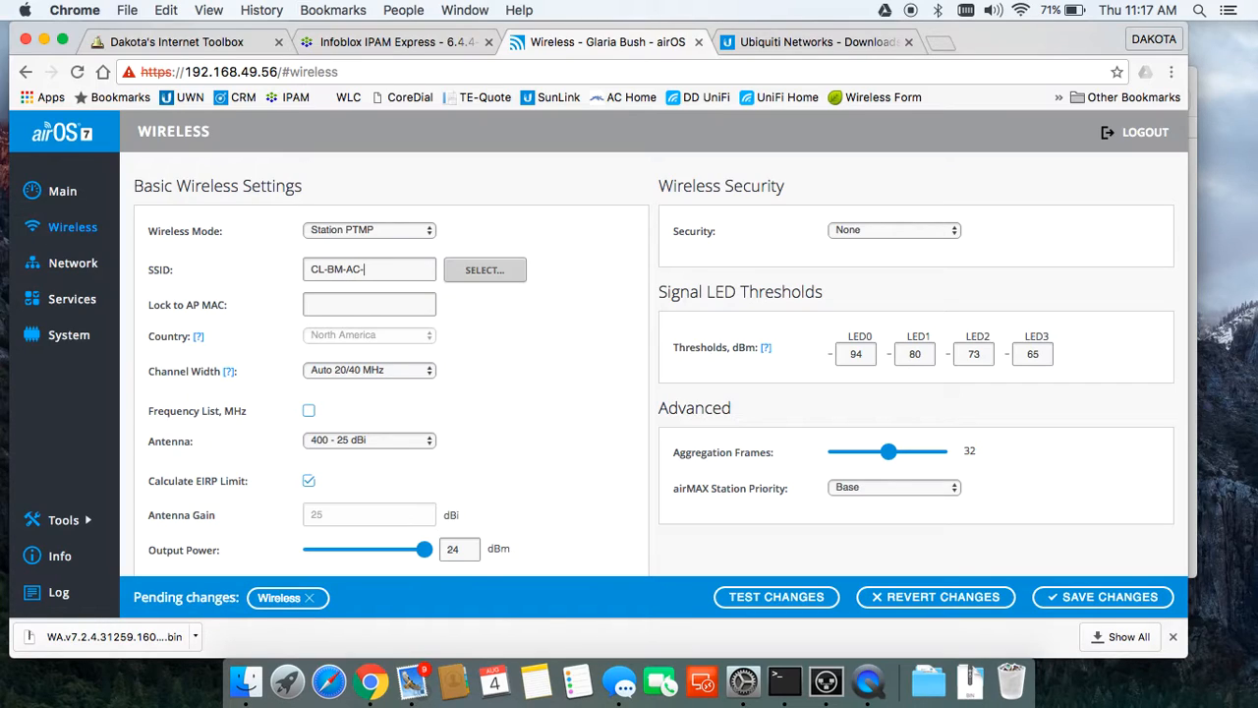
pyautogui.click(366, 369)
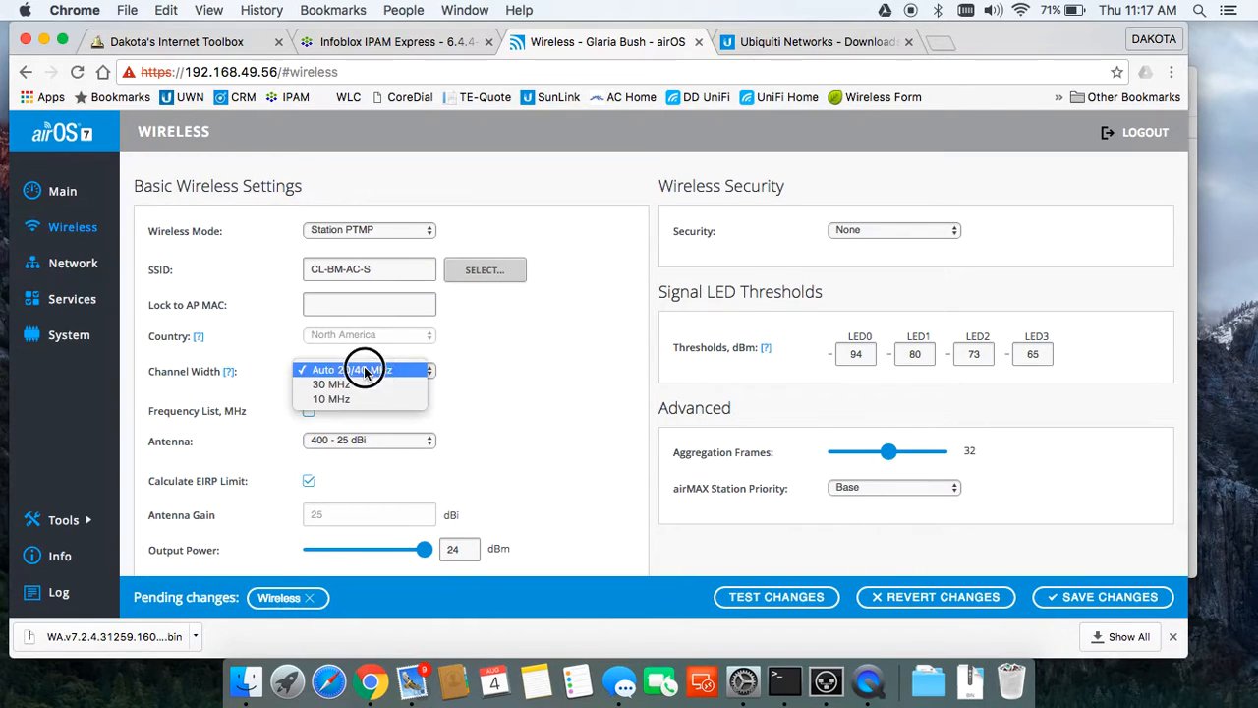
pyautogui.click(418, 370)
pyautogui.scroll(-3, 474, 399)
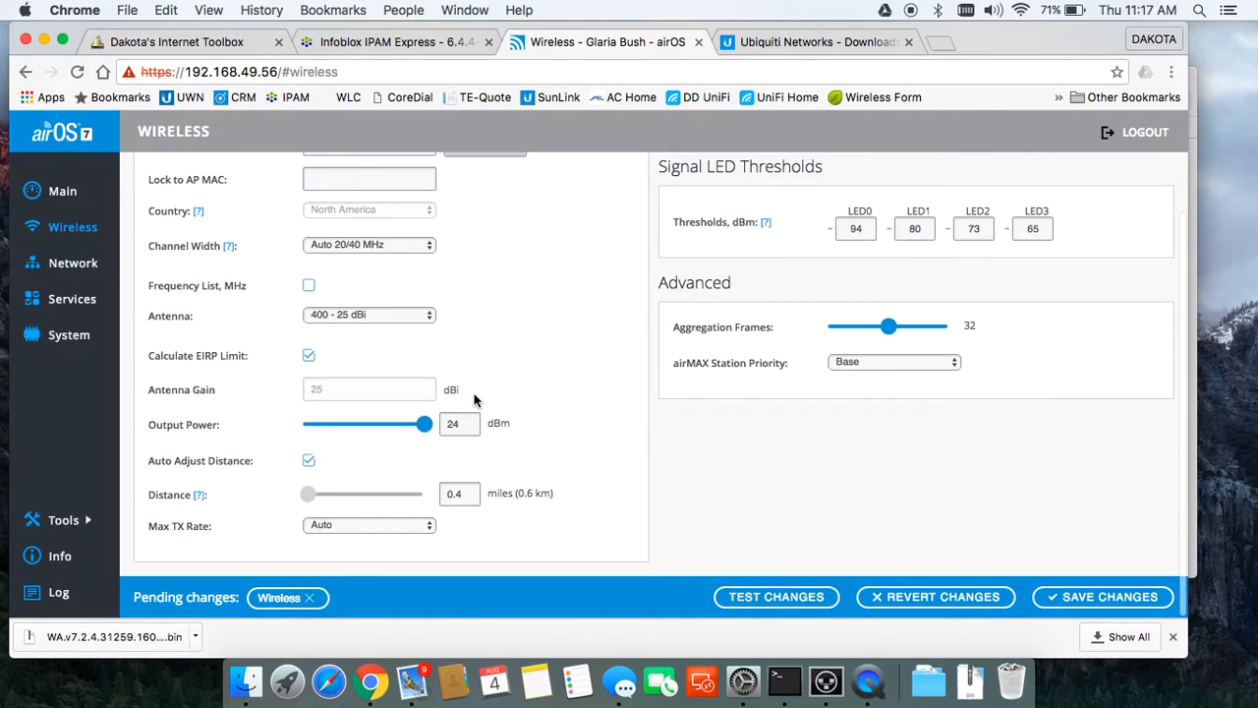
pyautogui.scroll(3, 473, 399)
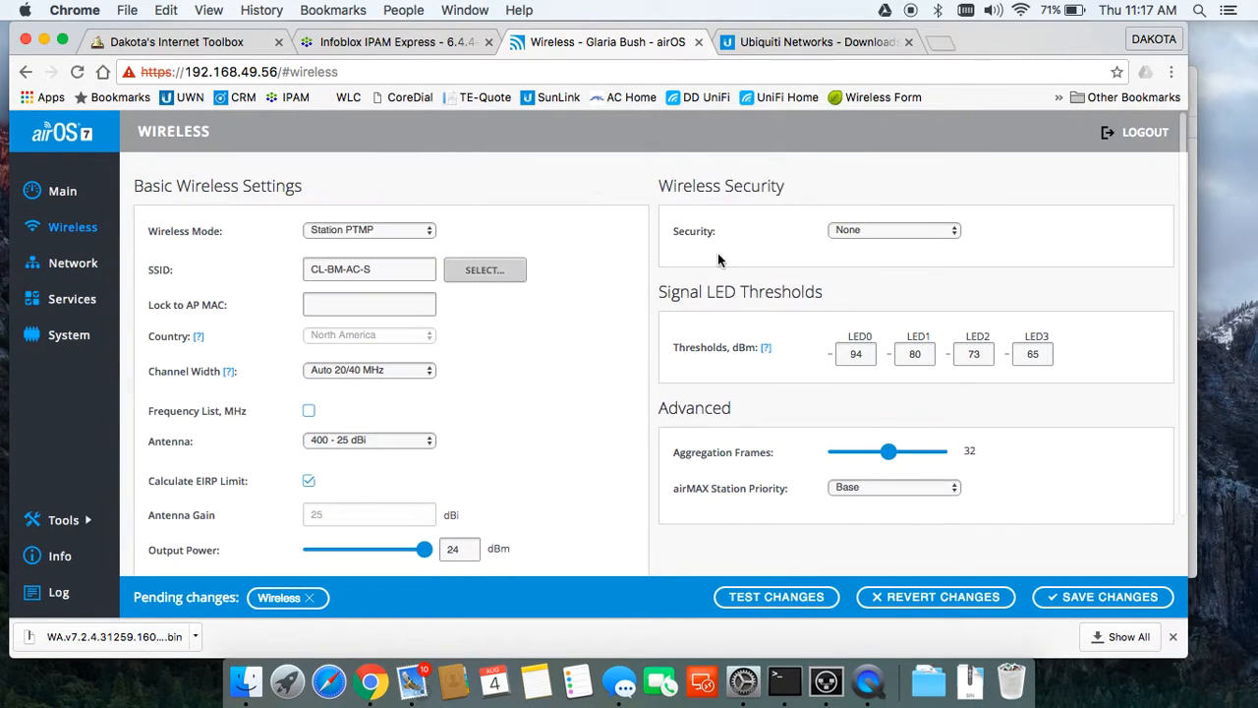
# Step: Enable WPA2-AES security, re-enter the preshared key, and save the wireless settings
pyautogui.click(847, 228)
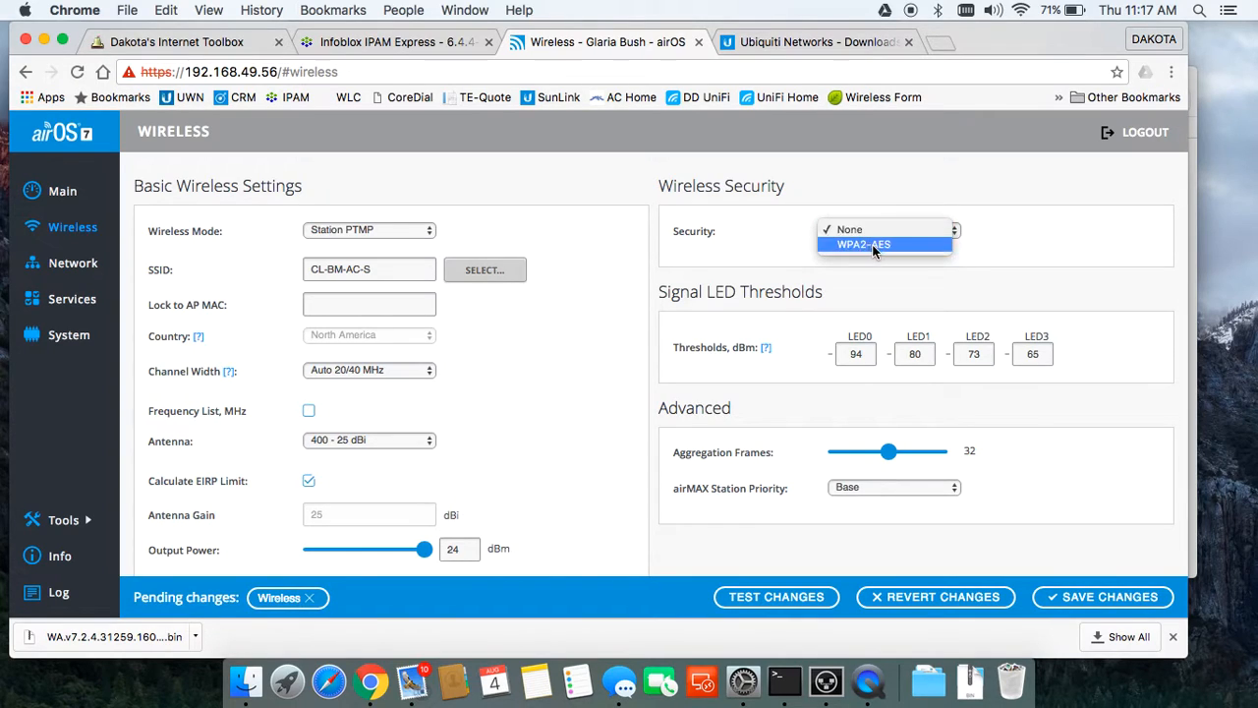
pyautogui.click(873, 246)
pyautogui.click(863, 297)
pyautogui.write('••')
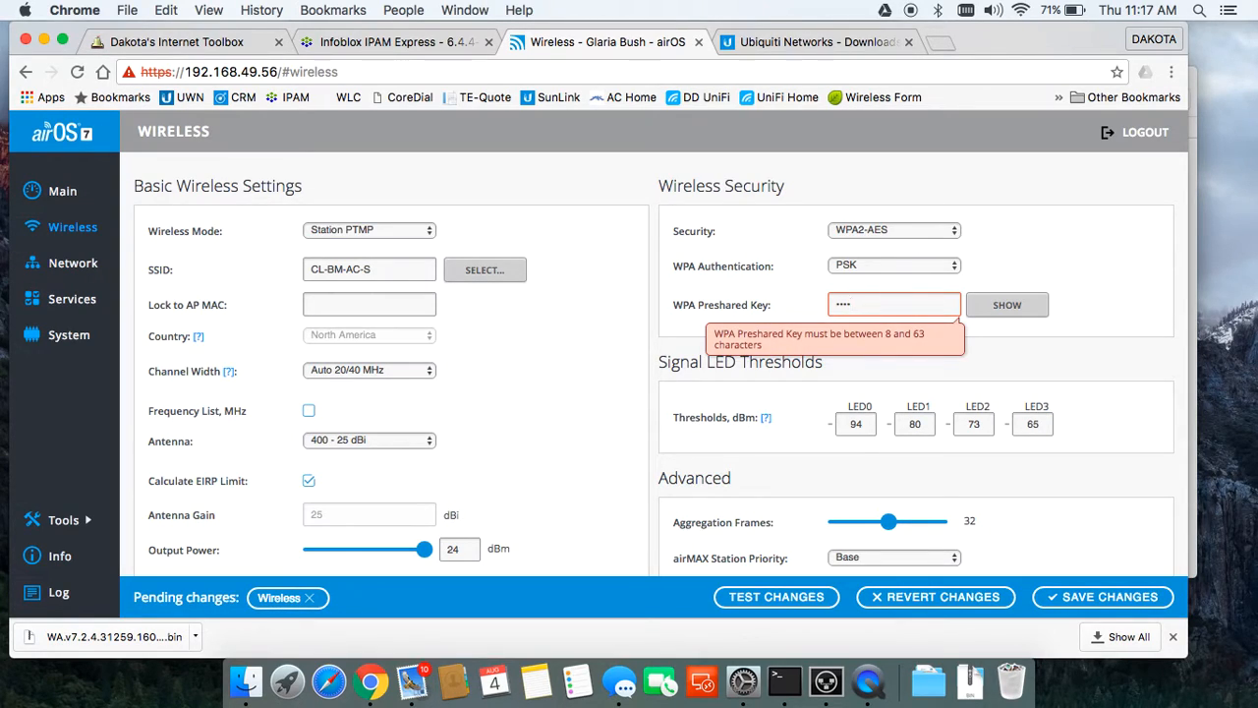
pyautogui.write('••••••')
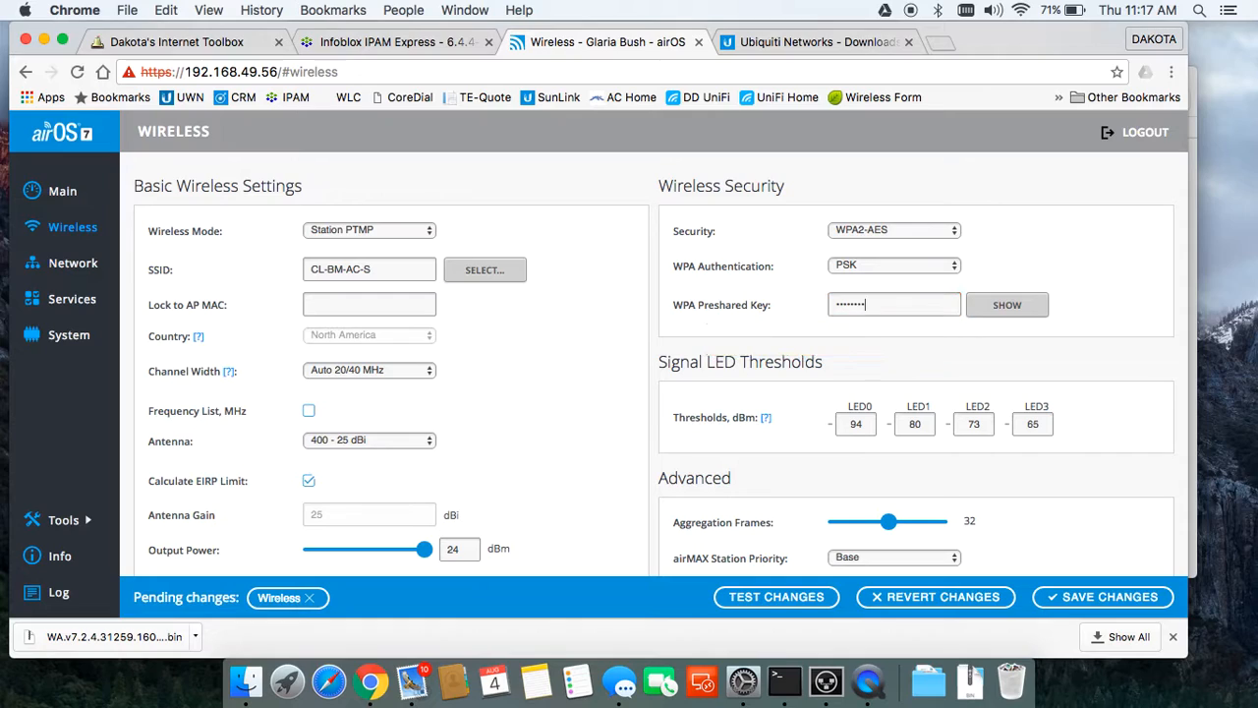
pyautogui.moveTo(879, 301); pyautogui.dragTo(525, 303)
pyautogui.write('••••••')
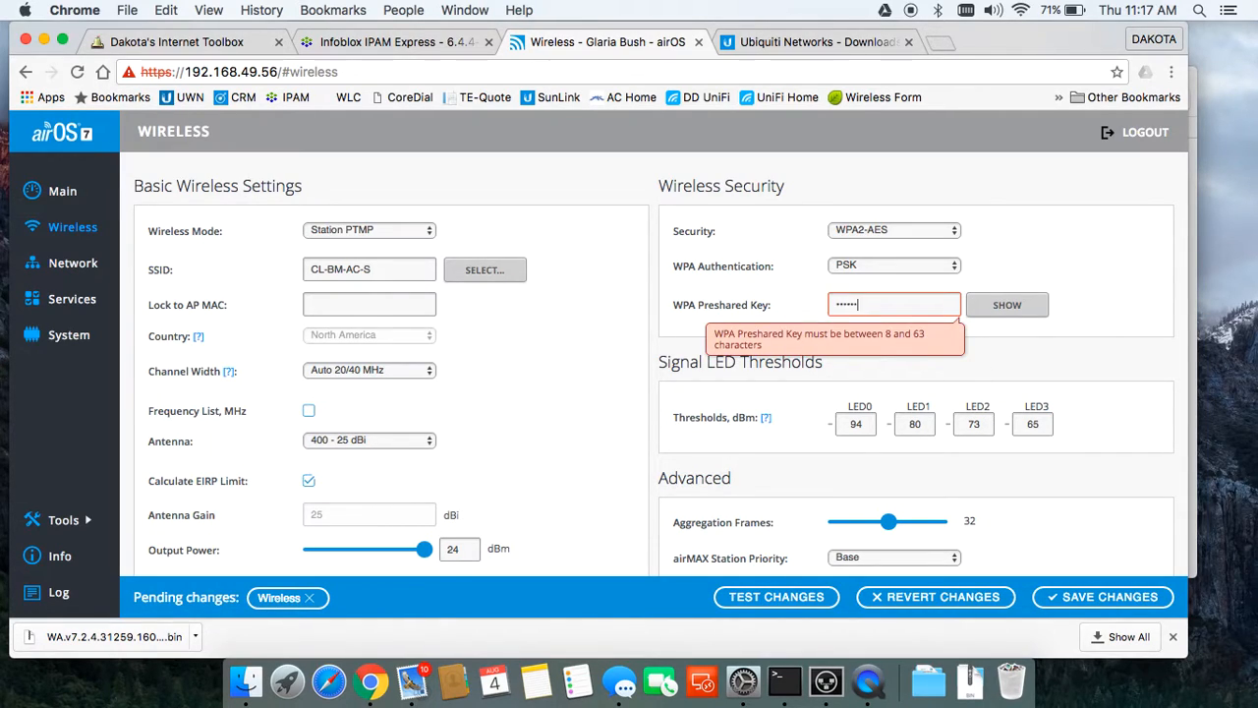
pyautogui.write('••')
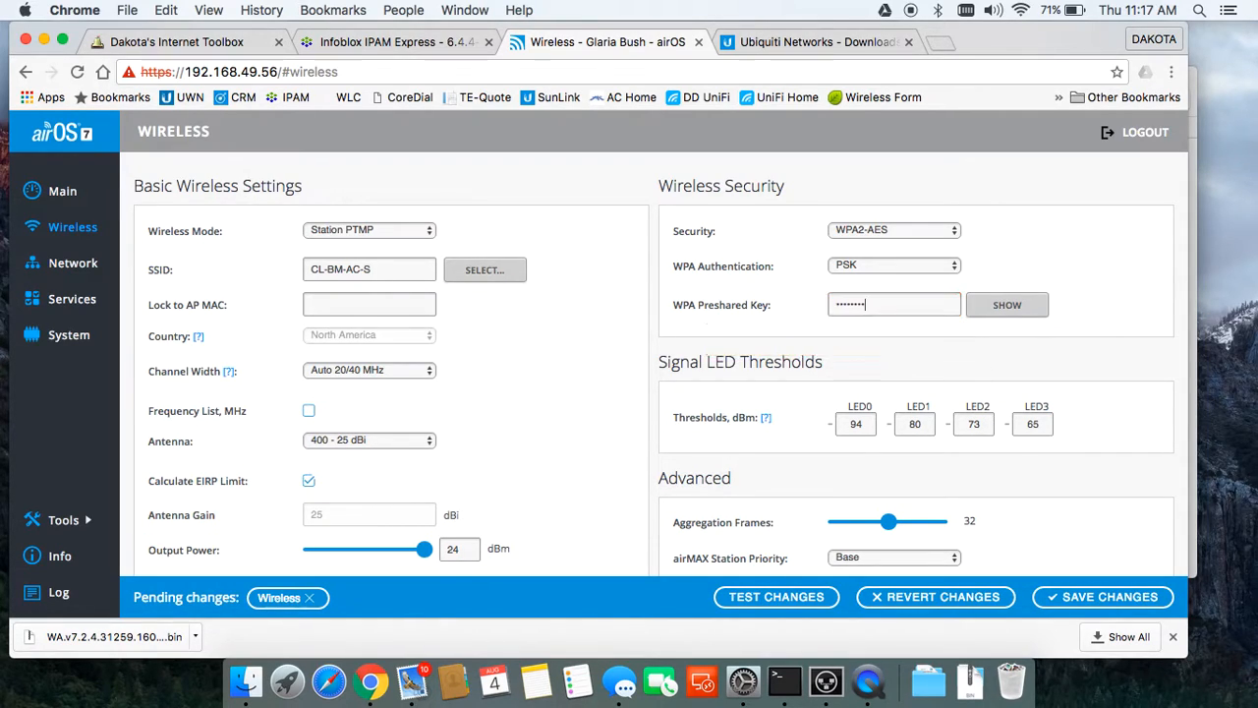
pyautogui.click(1091, 594)
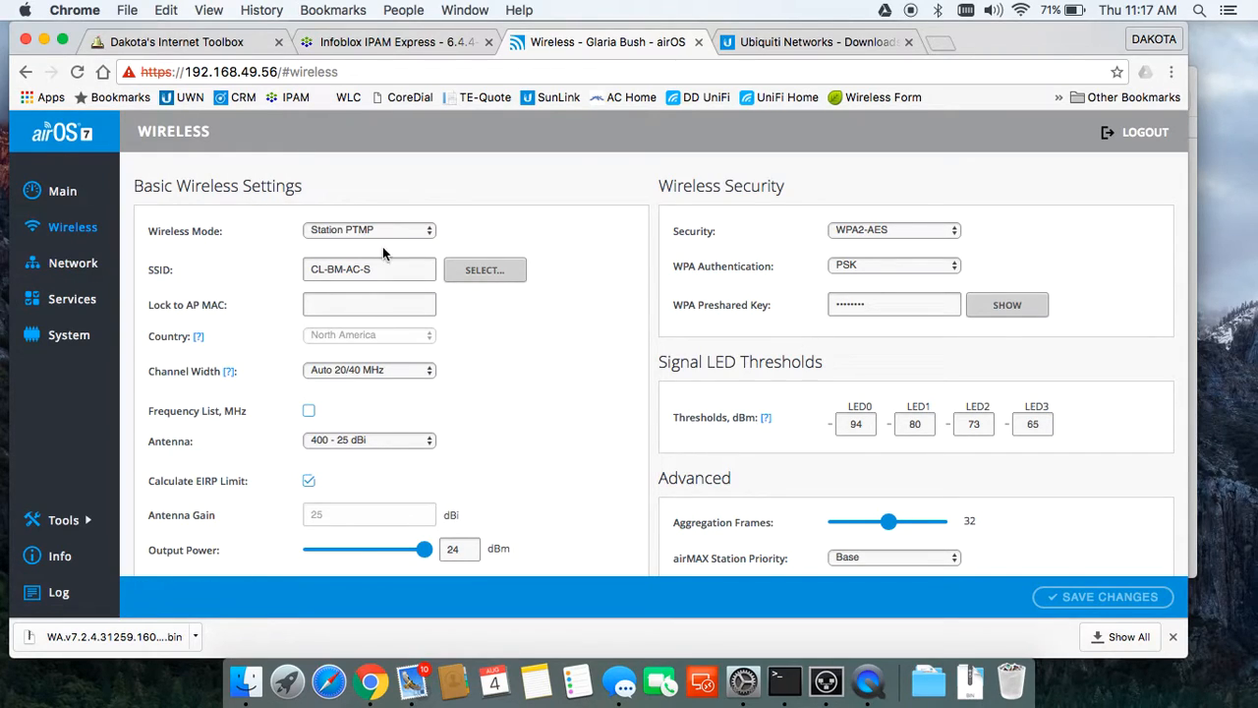
# Step: On the Main dashboard, view link throughput, then isolated capacity: TX 71.0, RX 93.6 Mbps
pyautogui.click(62, 190)
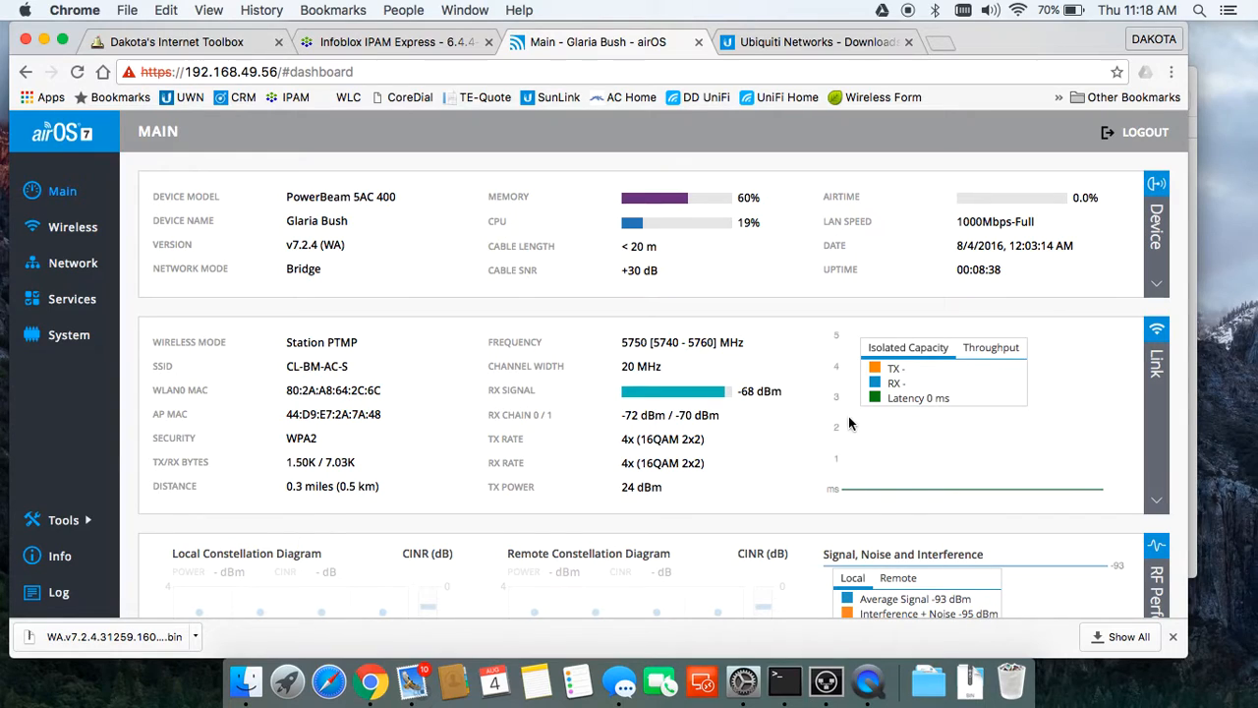
pyautogui.scroll(-5, 848, 415)
pyautogui.scroll(5, 849, 421)
pyautogui.scroll(1, 852, 422)
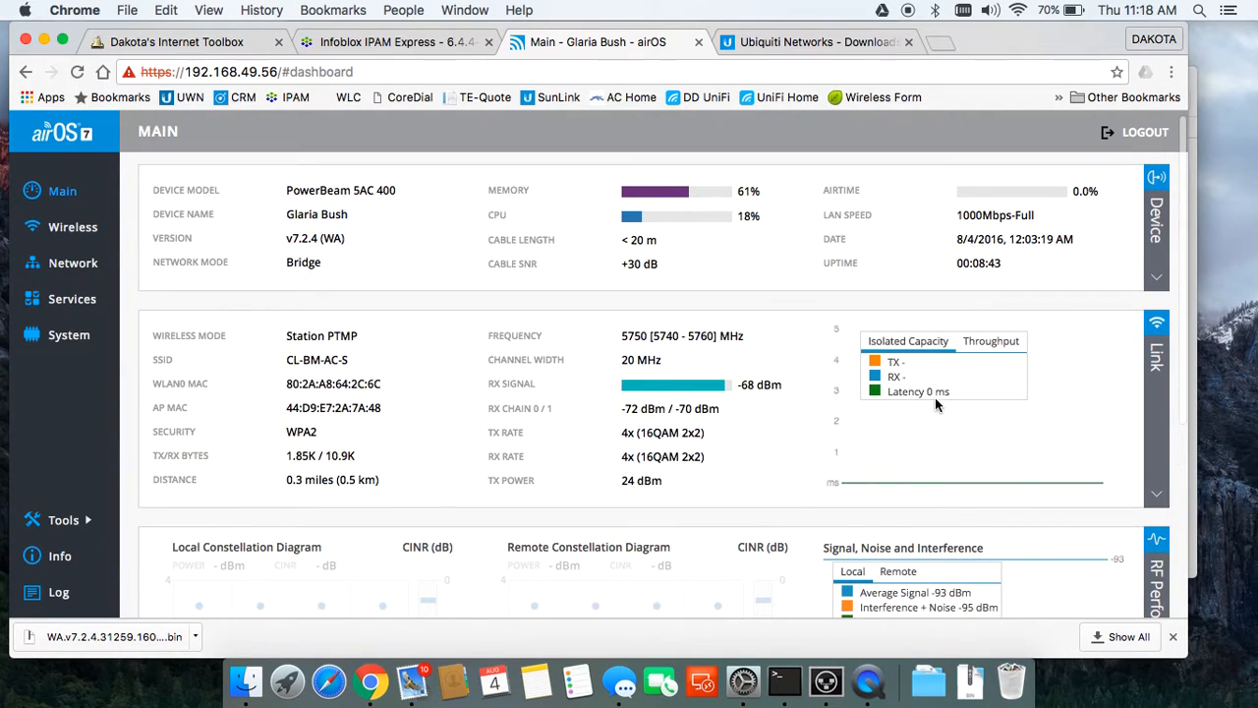
pyautogui.click(993, 341)
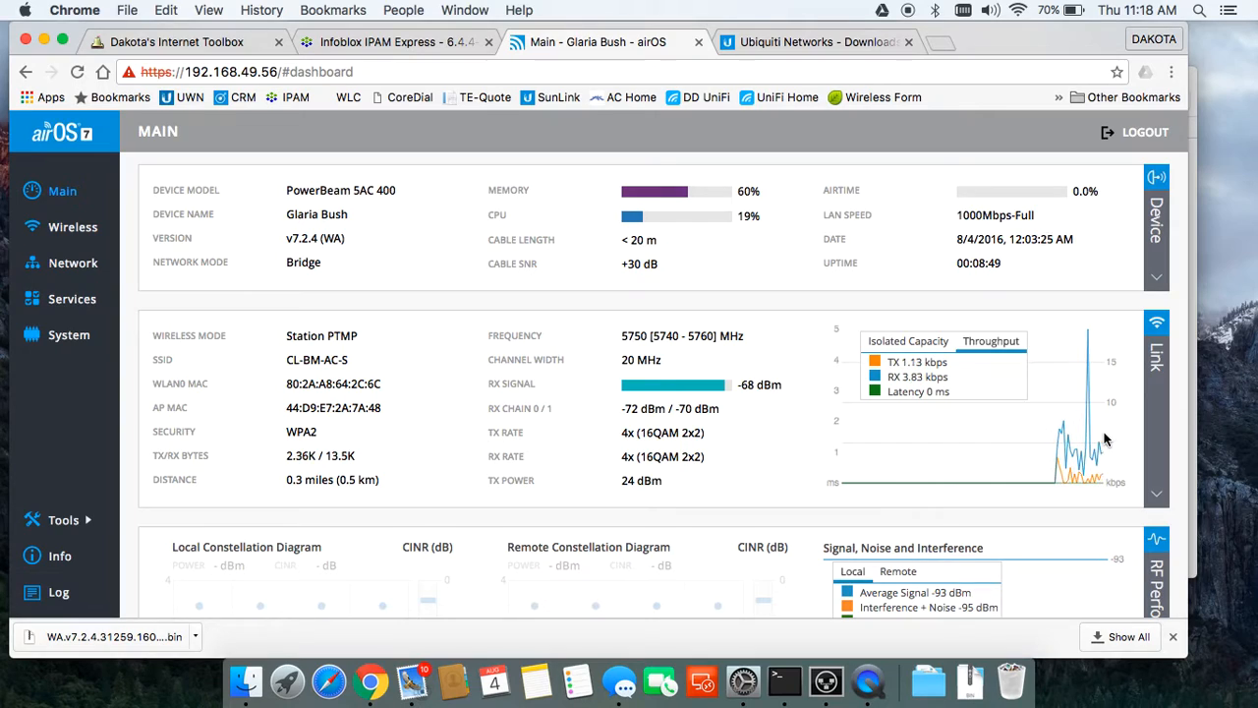
pyautogui.click(917, 344)
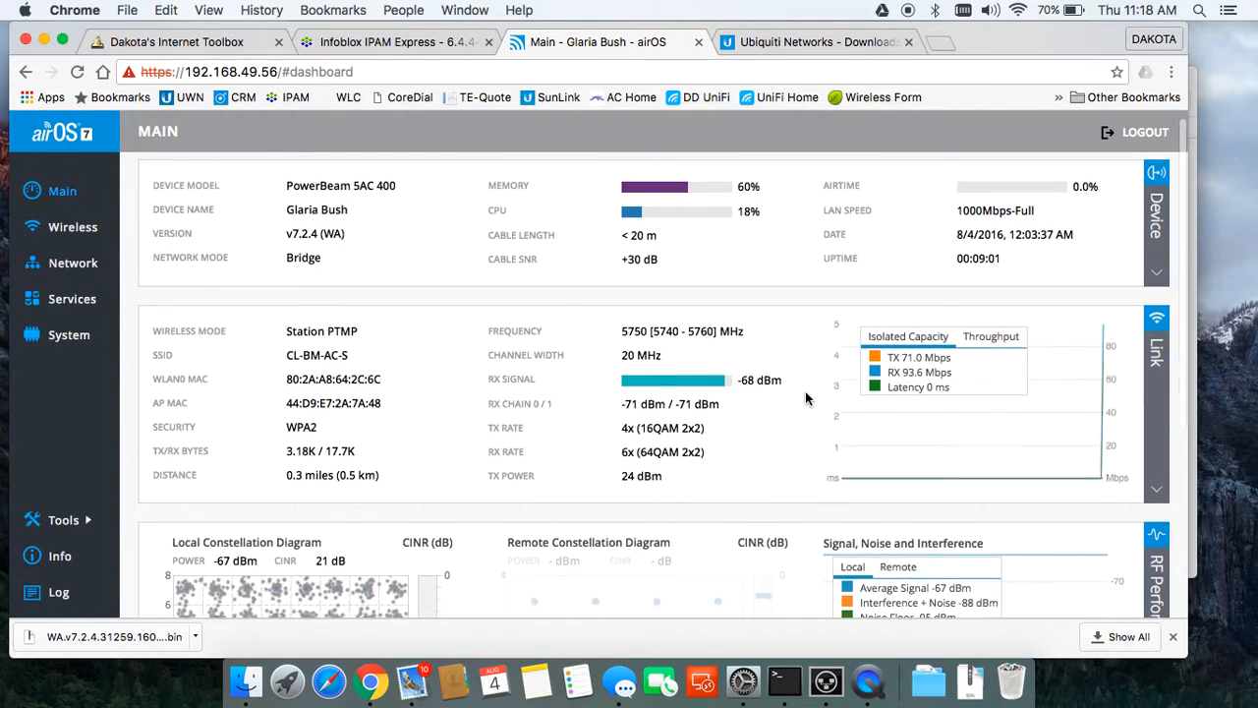
pyautogui.scroll(-5, 805, 391)
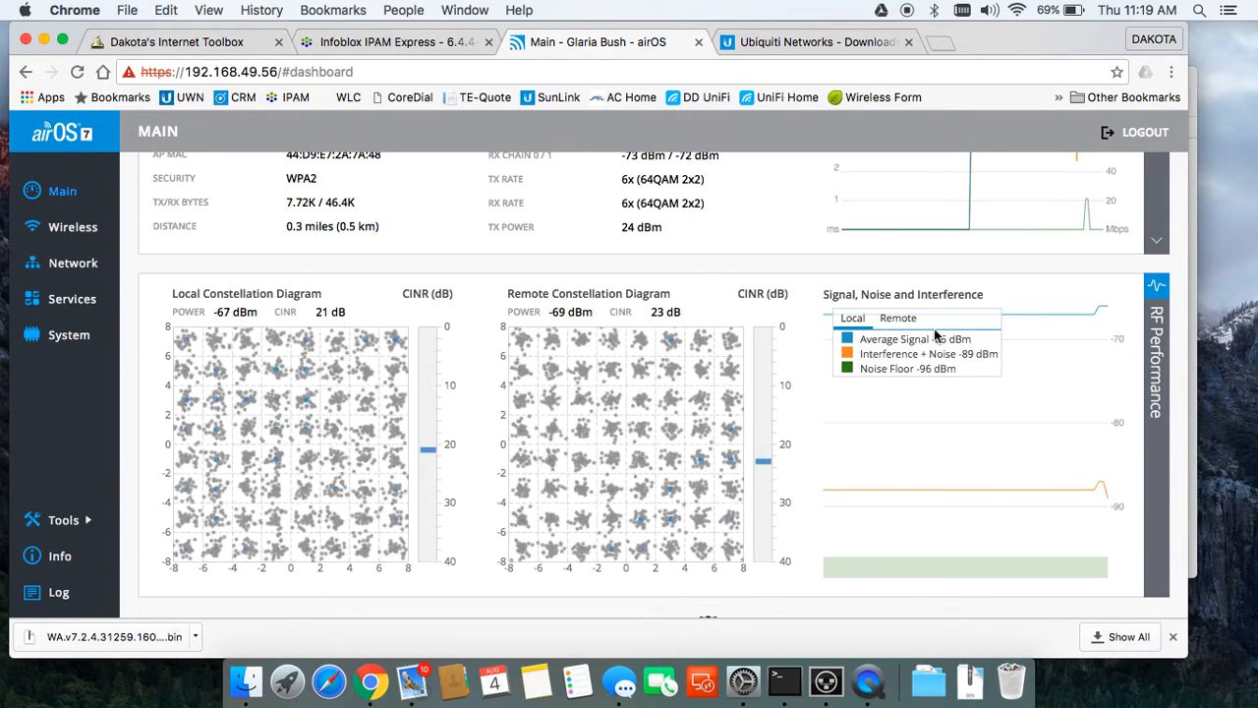
pyautogui.scroll(1, 956, 320)
pyautogui.scroll(4, 957, 320)
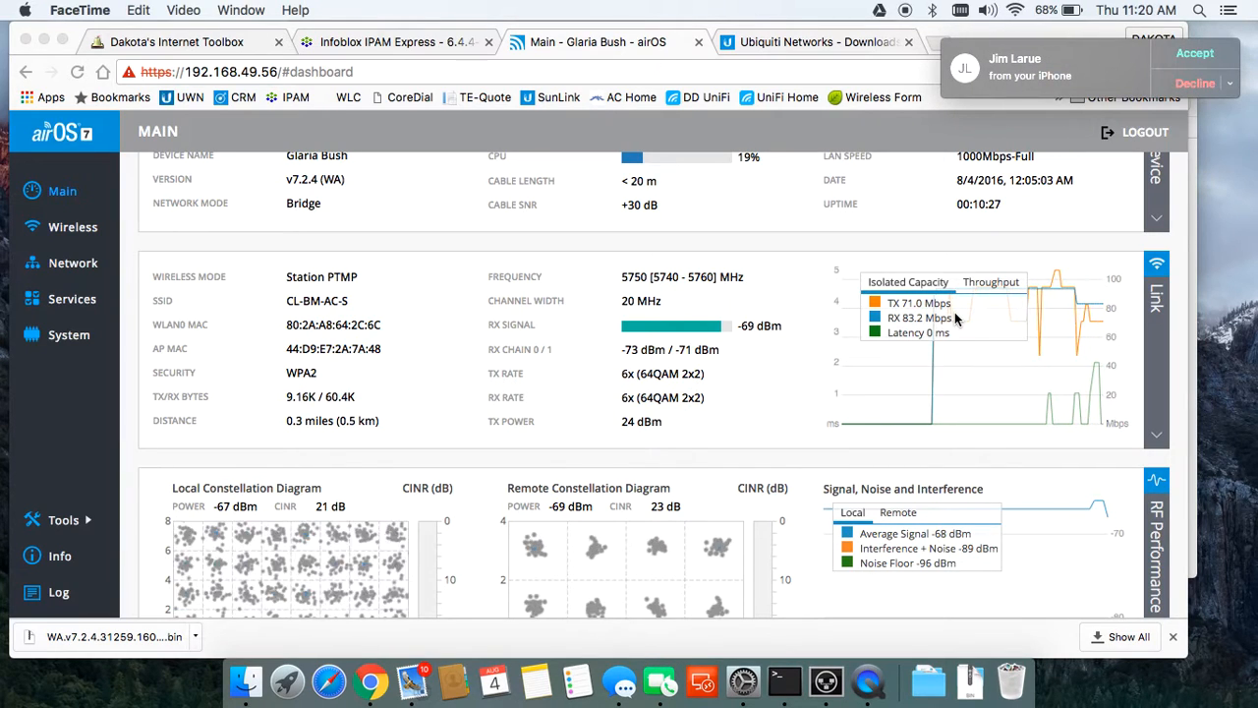
pyautogui.click(1179, 85)
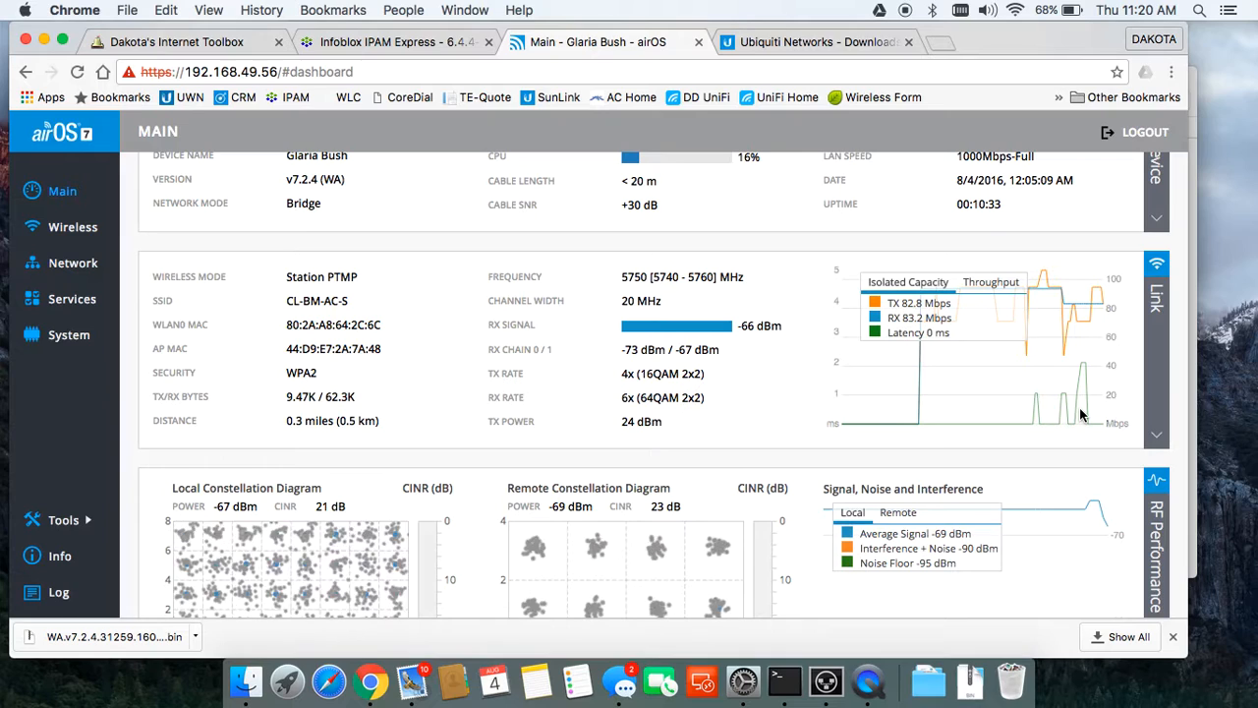
pyautogui.press('XF86AudioMute')
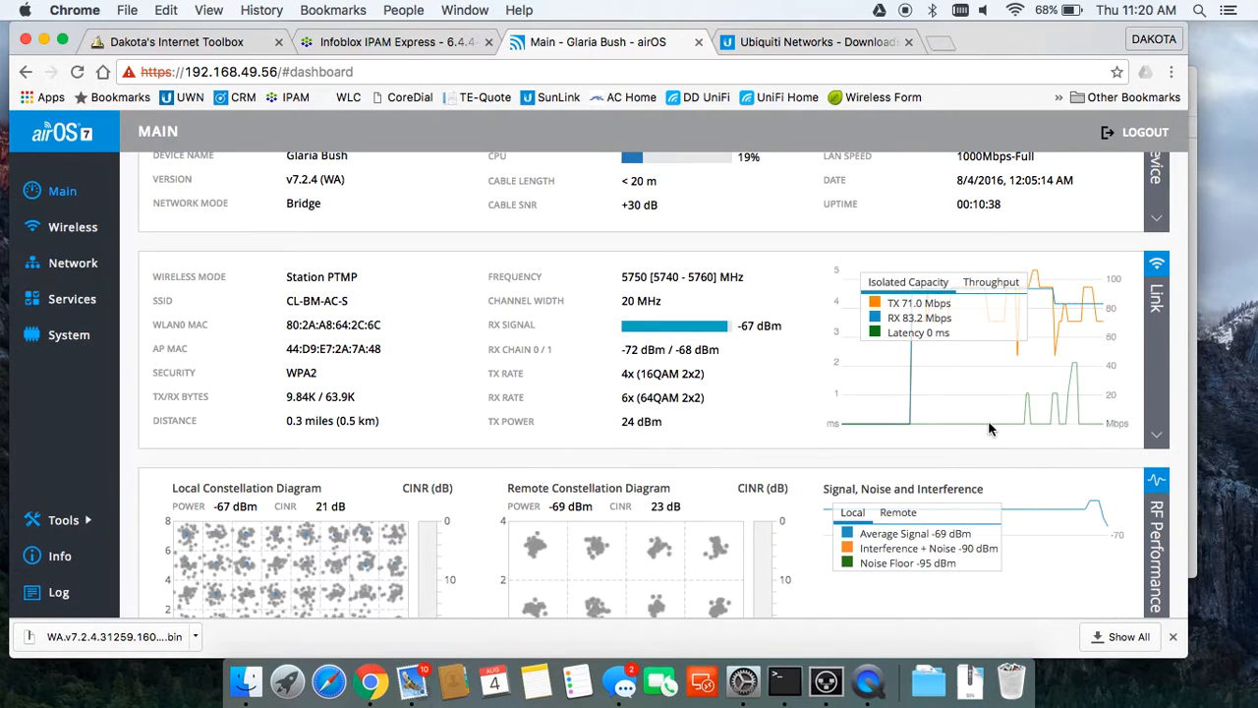
pyautogui.scroll(-3, 989, 428)
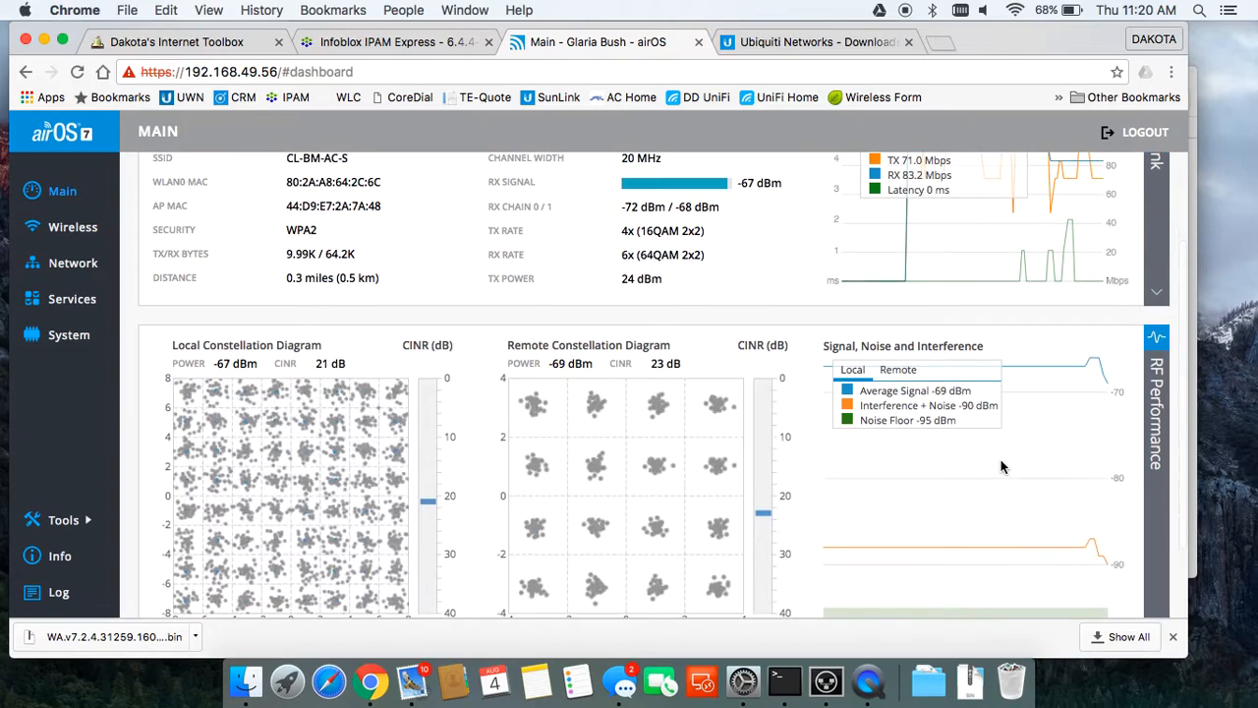
pyautogui.scroll(-1, 1001, 460)
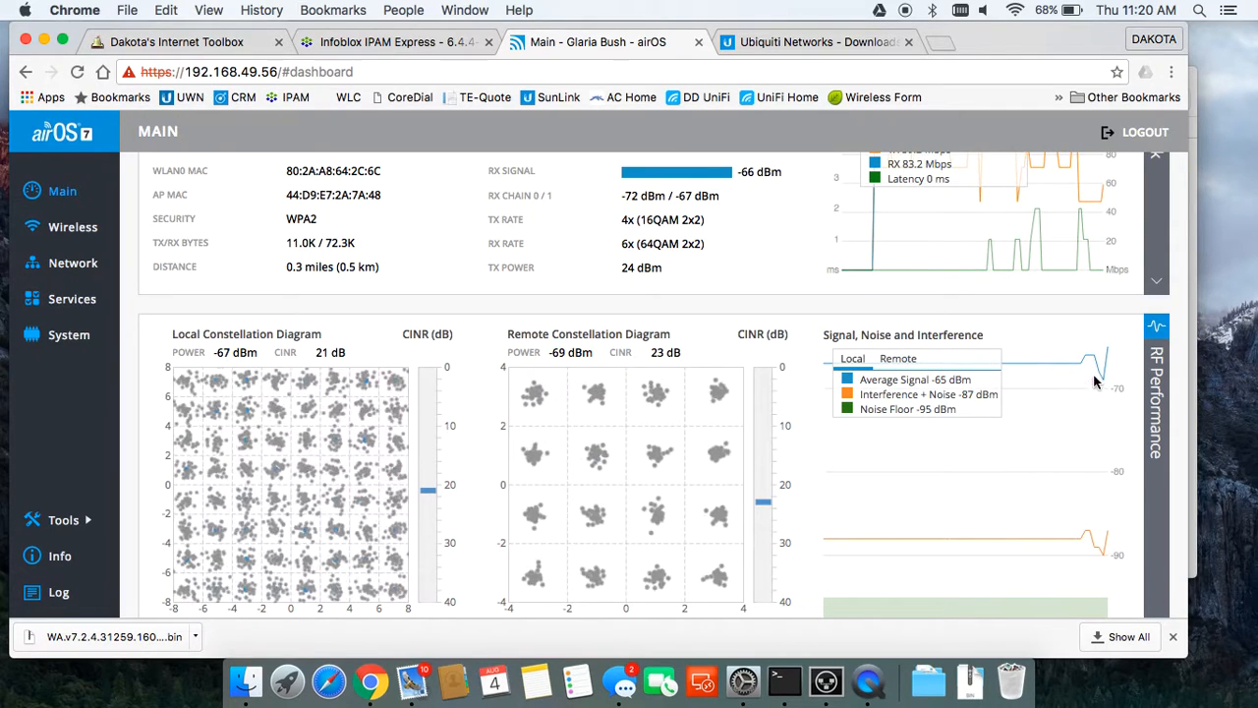
pyautogui.scroll(-1, 917, 491)
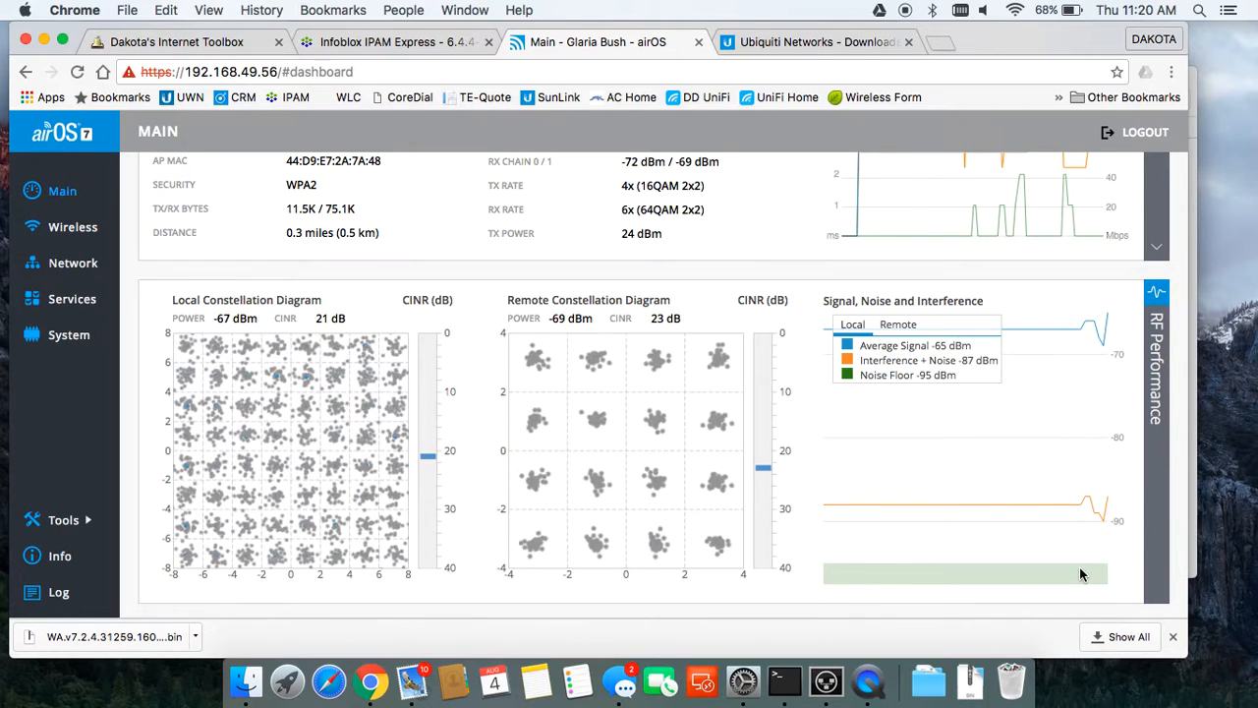
pyautogui.scroll(5, 941, 470)
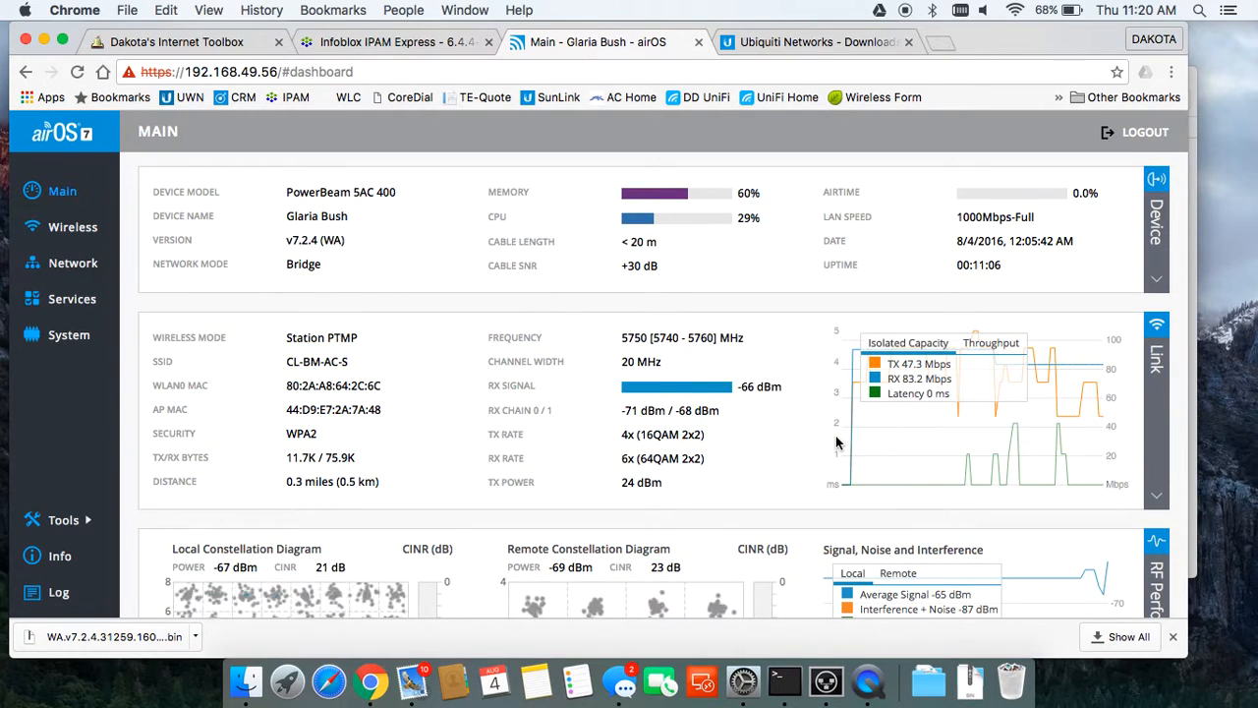
# Step: Switch Thunderbolt Ethernet to DHCP in Network preferences, getting address 172.103.39.114
pyautogui.click(744, 688)
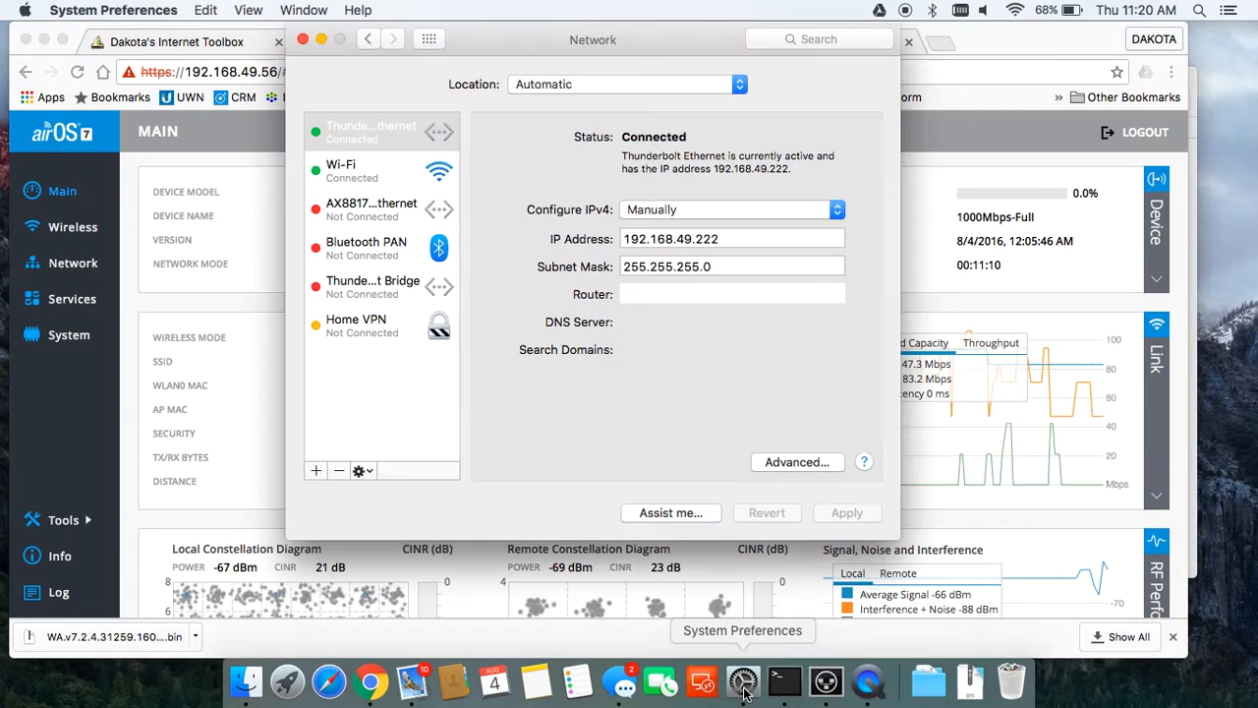
pyautogui.click(696, 212)
pyautogui.click(693, 161)
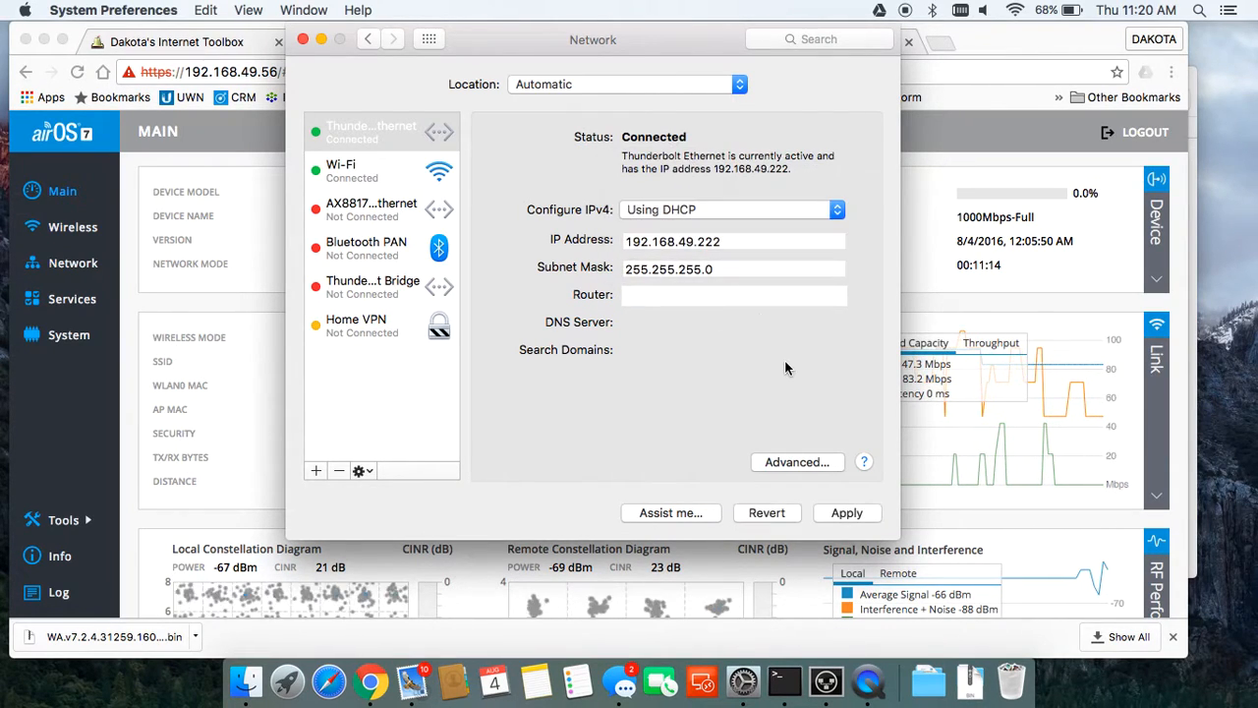
pyautogui.click(848, 511)
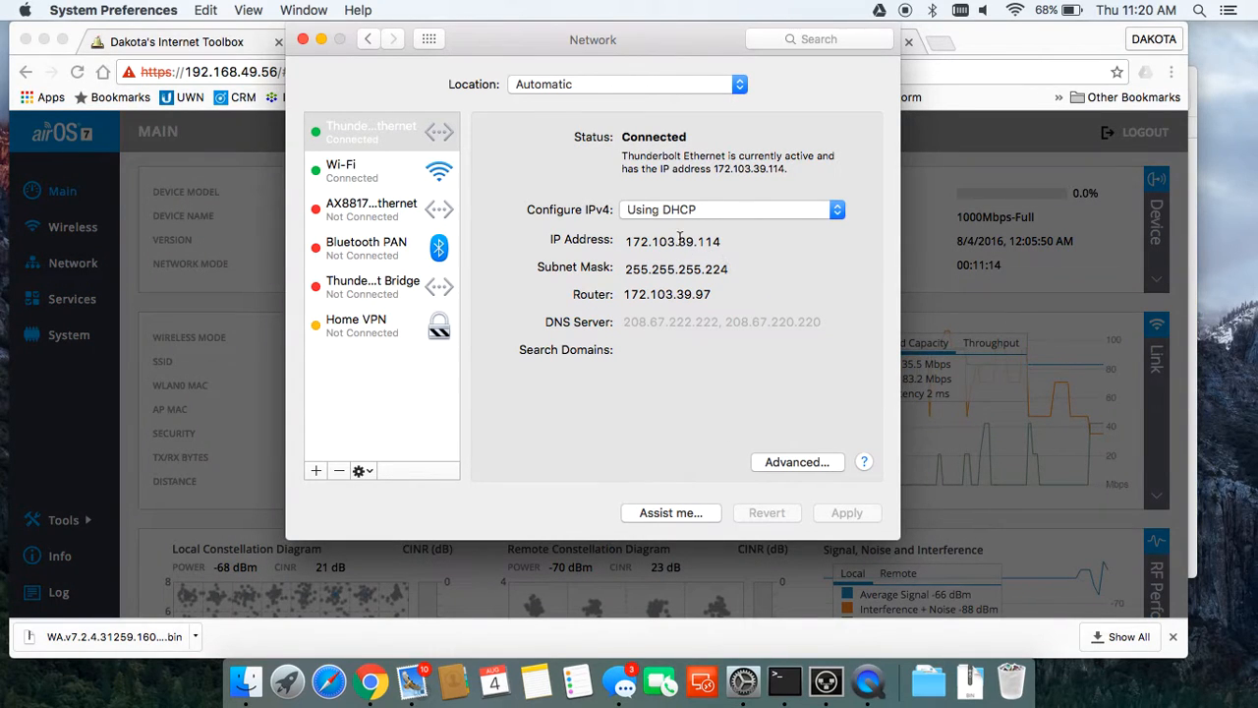
pyautogui.click(947, 344)
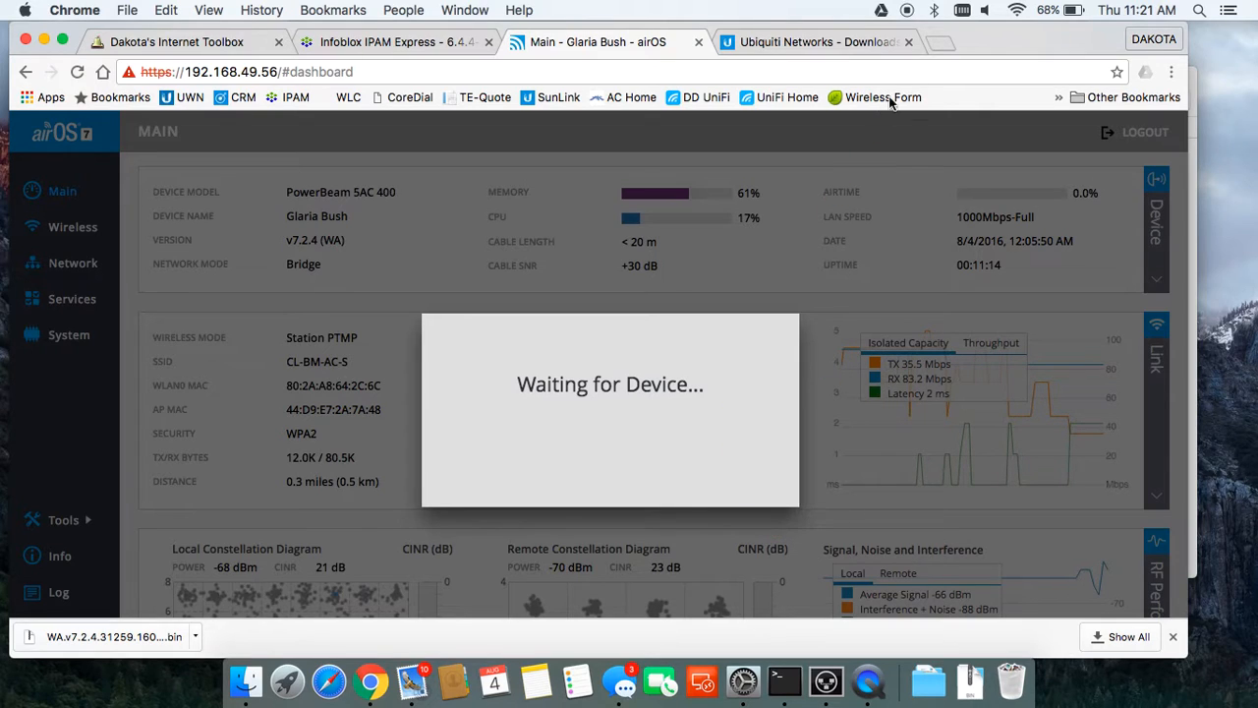
# Step: Run a Speedtest.net test to Montrose, CO: 4 ms ping, 6.03 Mbps down, 4.93 Mbps up
pyautogui.click(937, 45)
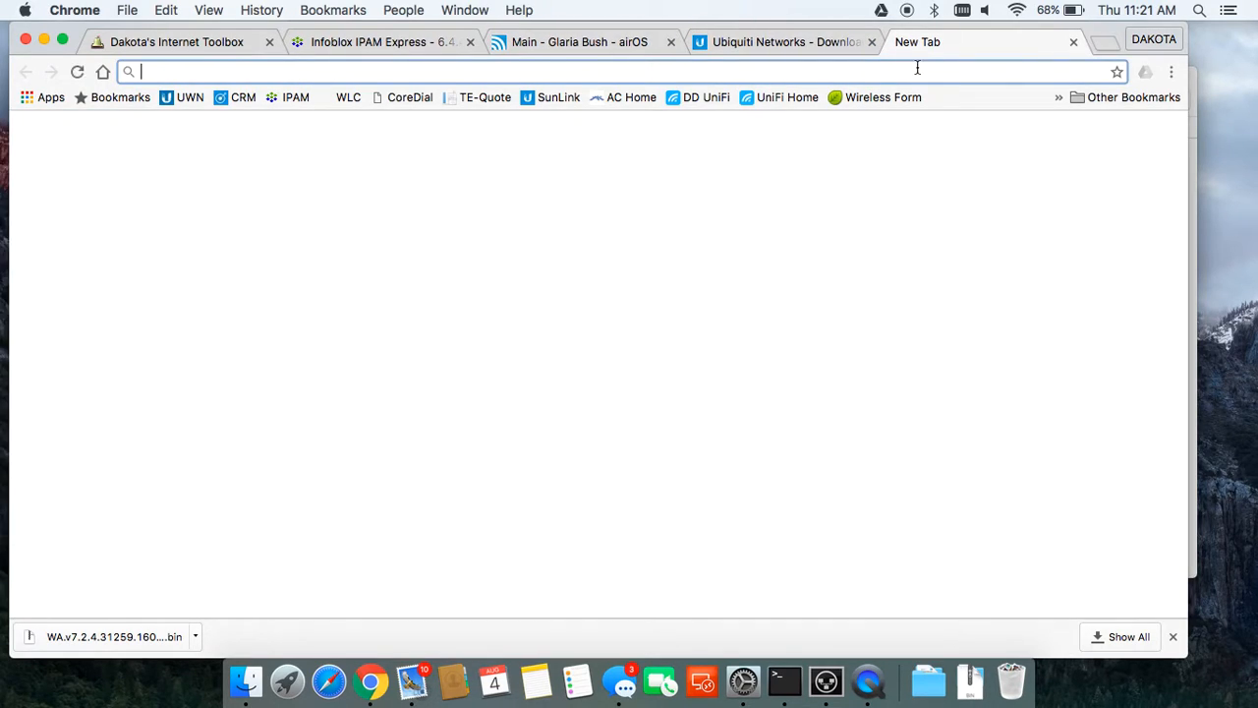
pyautogui.write('speedtest.net')
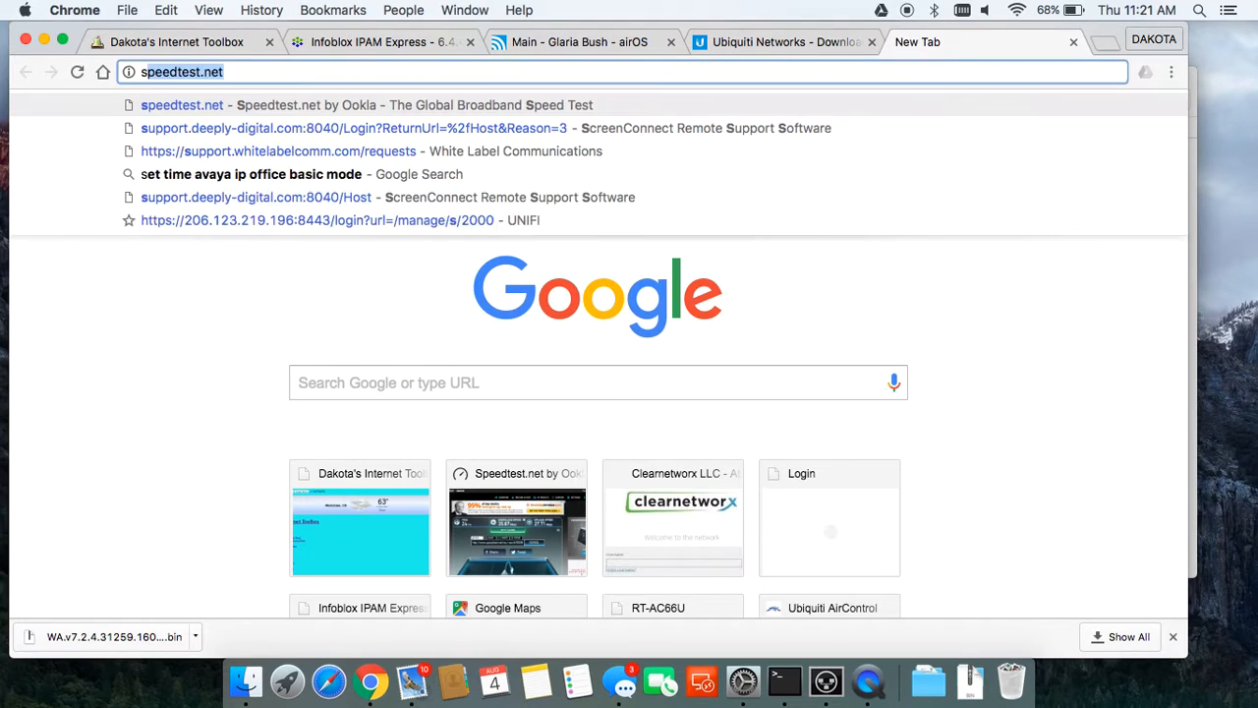
pyautogui.press('Return')
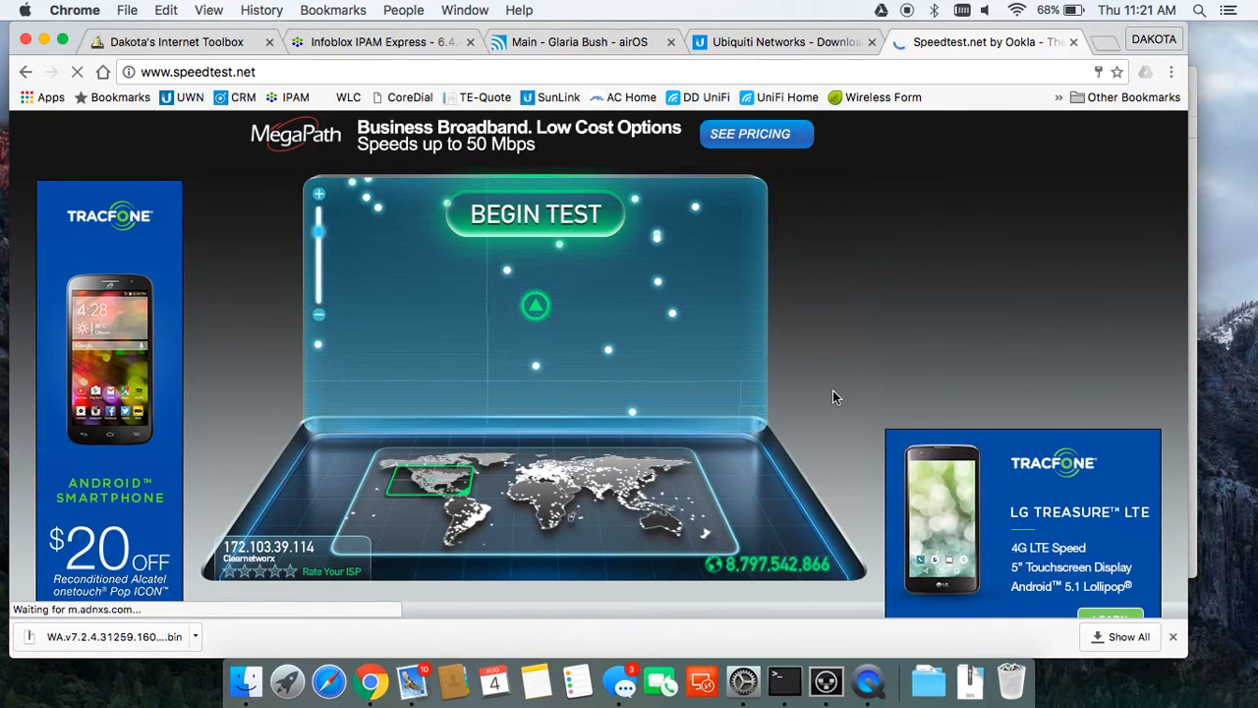
pyautogui.moveTo(537, 310)
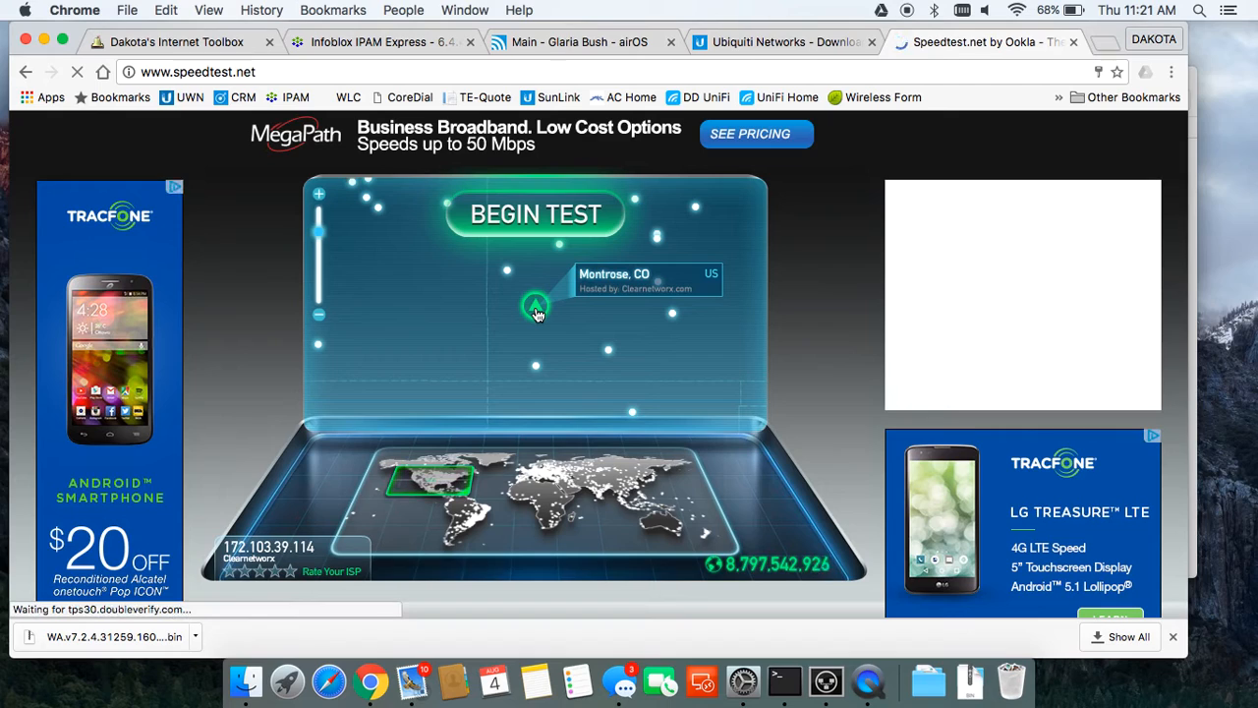
pyautogui.click(537, 312)
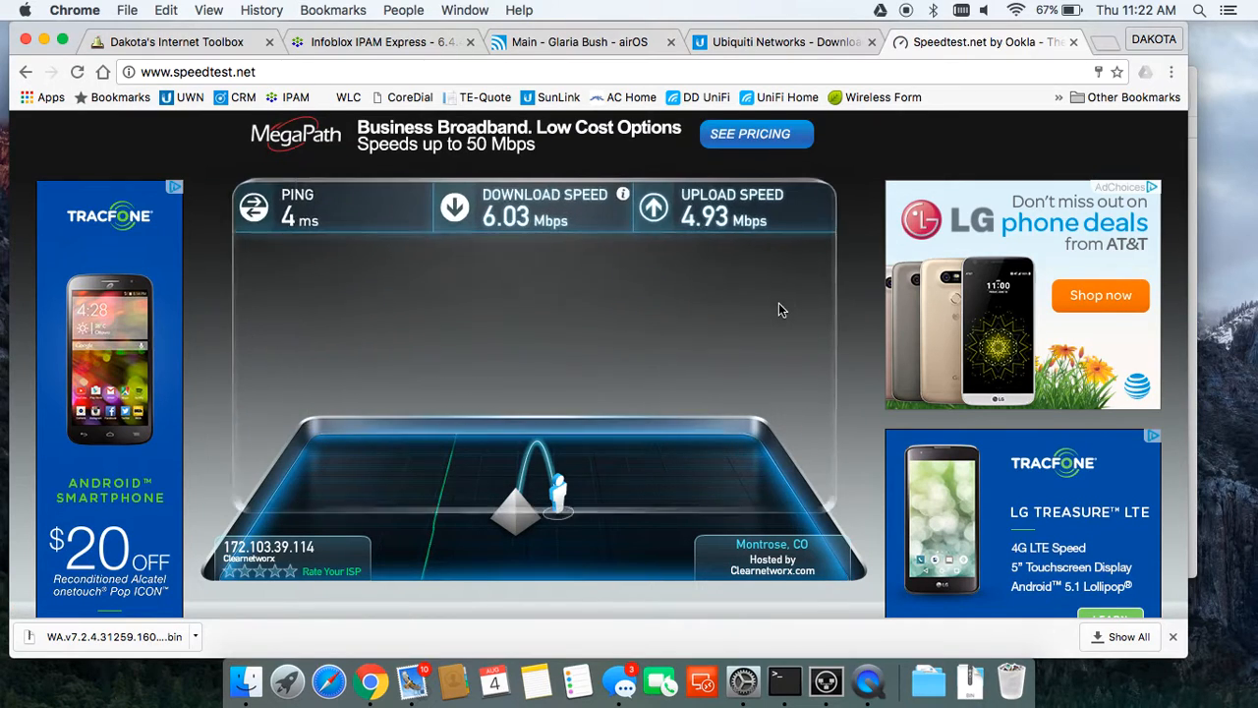
pyautogui.click(548, 47)
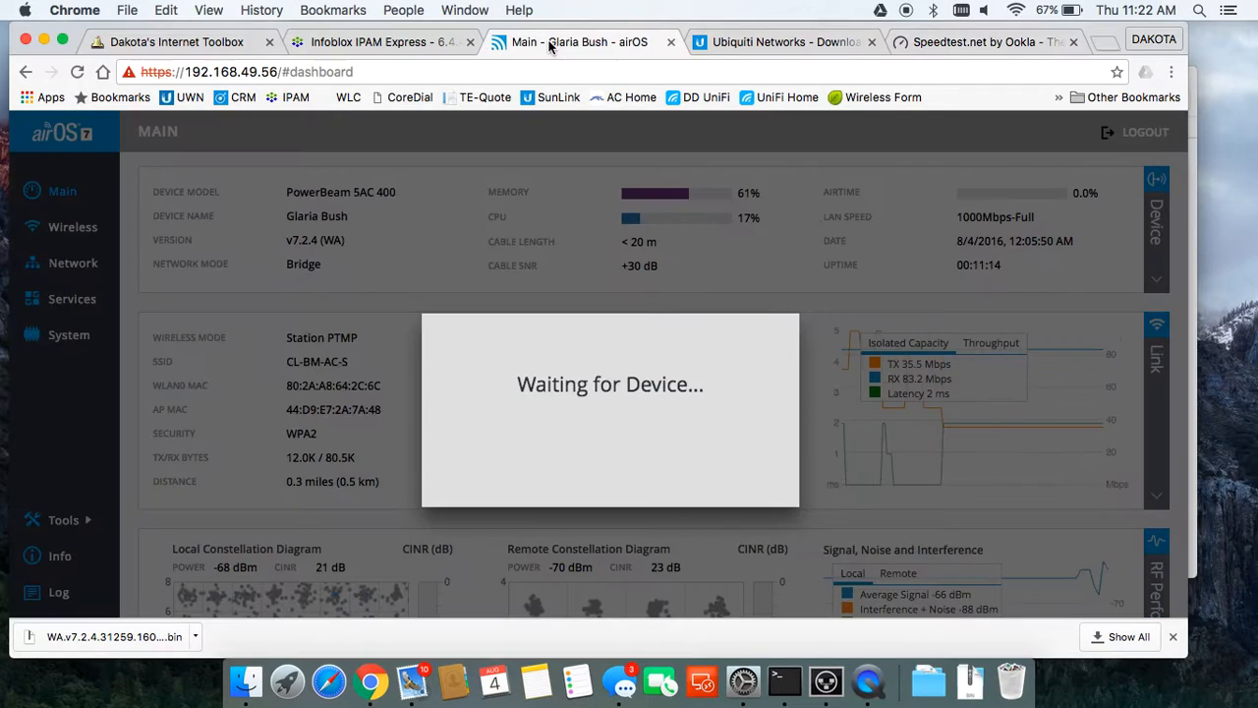
# Step: Reload the airOS dashboard, which returns 403 Forbidden, and enter 192.168.1.2 in a new tab
pyautogui.click(541, 71)
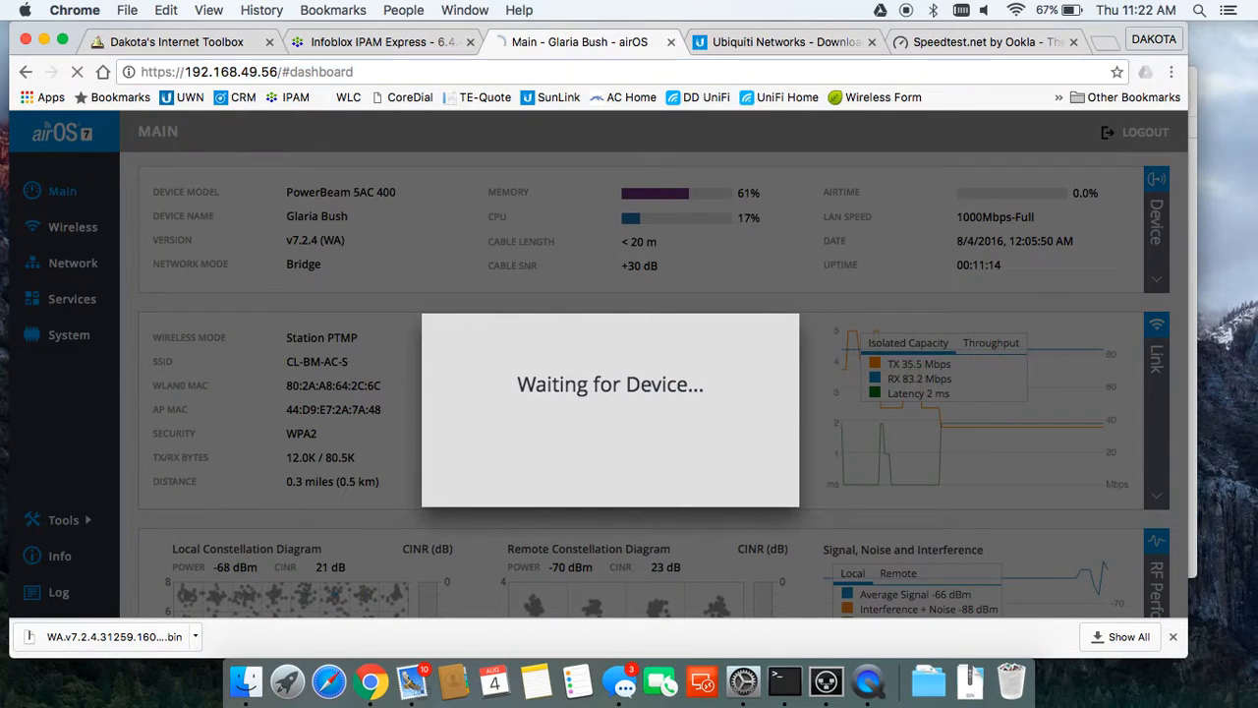
pyautogui.press('Return')
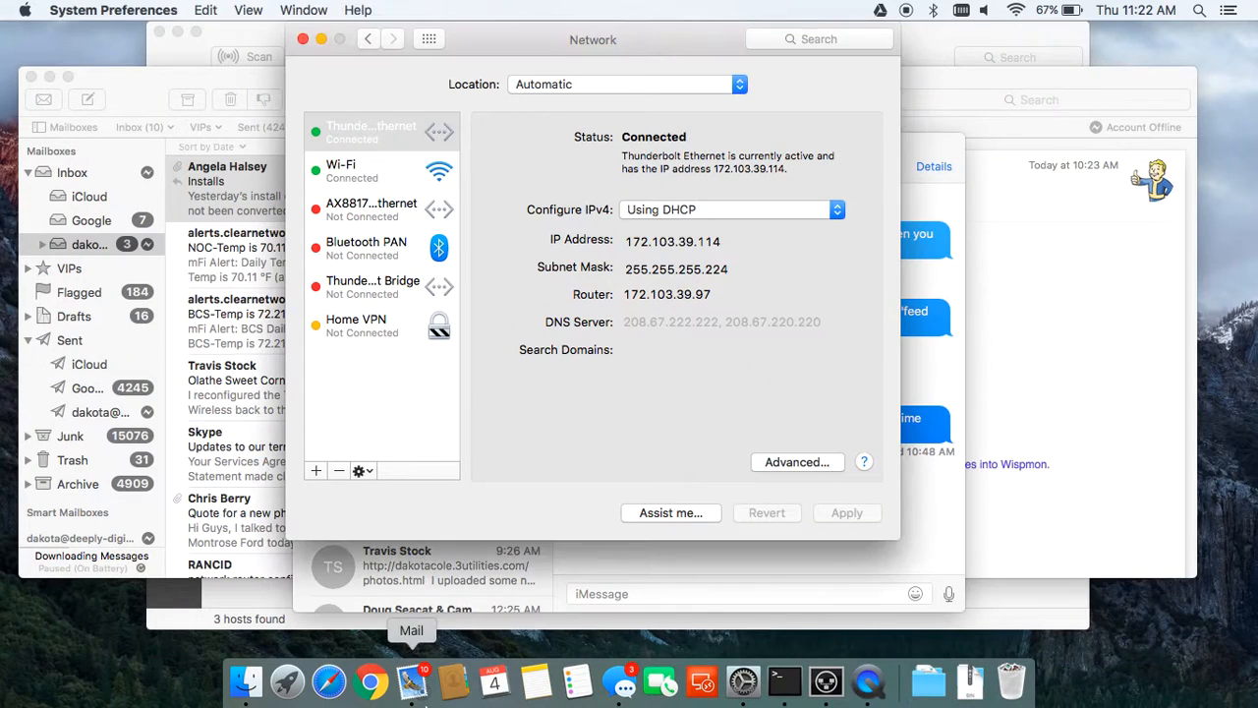
pyautogui.click(371, 682)
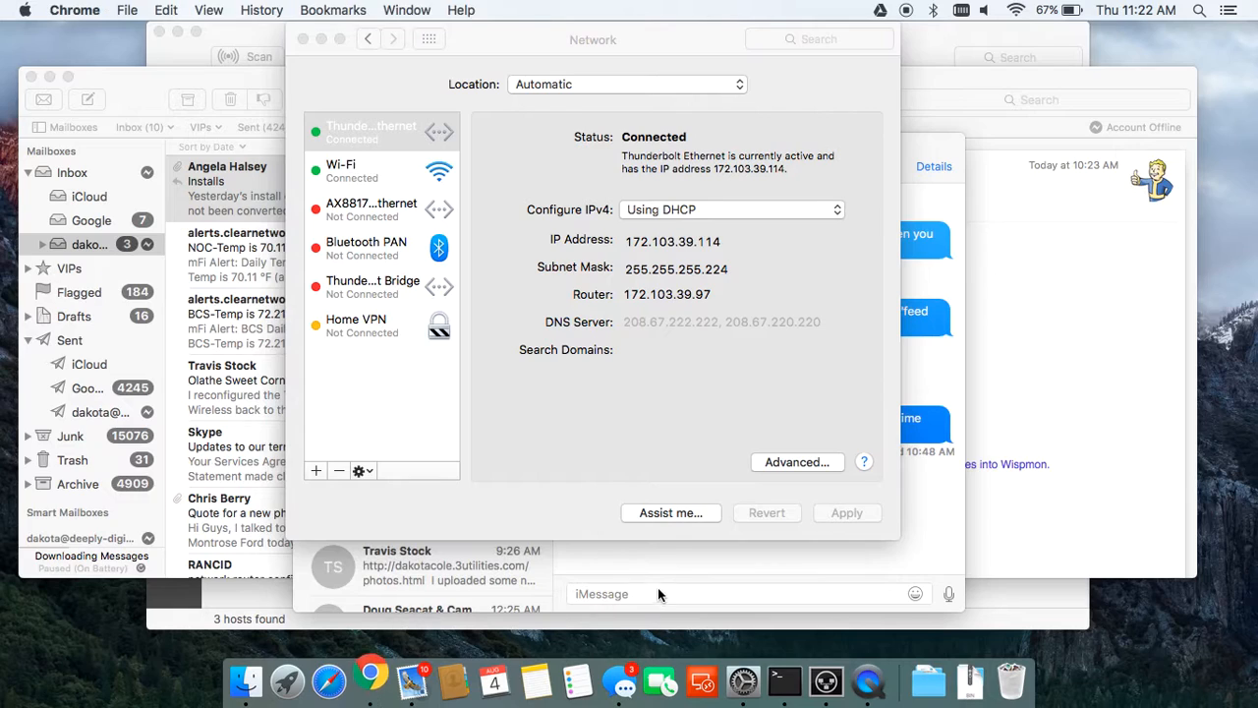
pyautogui.write('1')
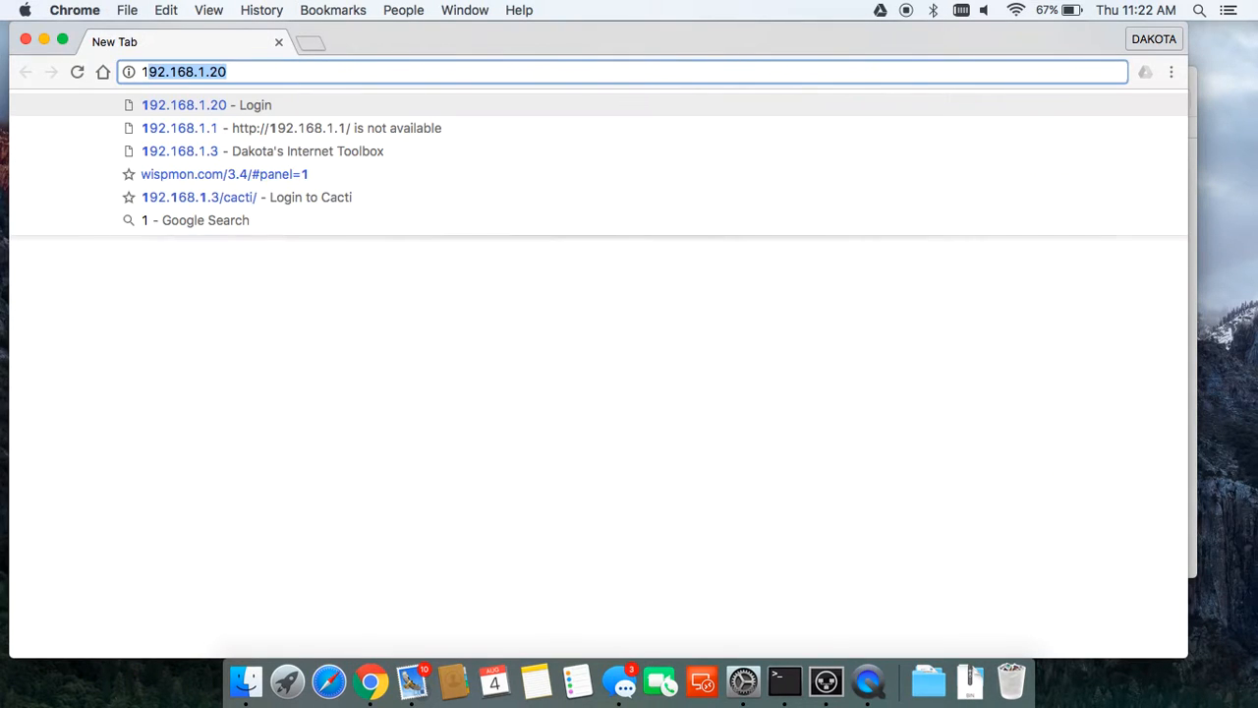
pyautogui.write('92.168.1.2')
# Step: Correct the address and open the airOS device at 192.168.49.56
pyautogui.press('BackSpace')
pyautogui.press('BackSpace')
pyautogui.press('BackSpace')
pyautogui.write('49.')
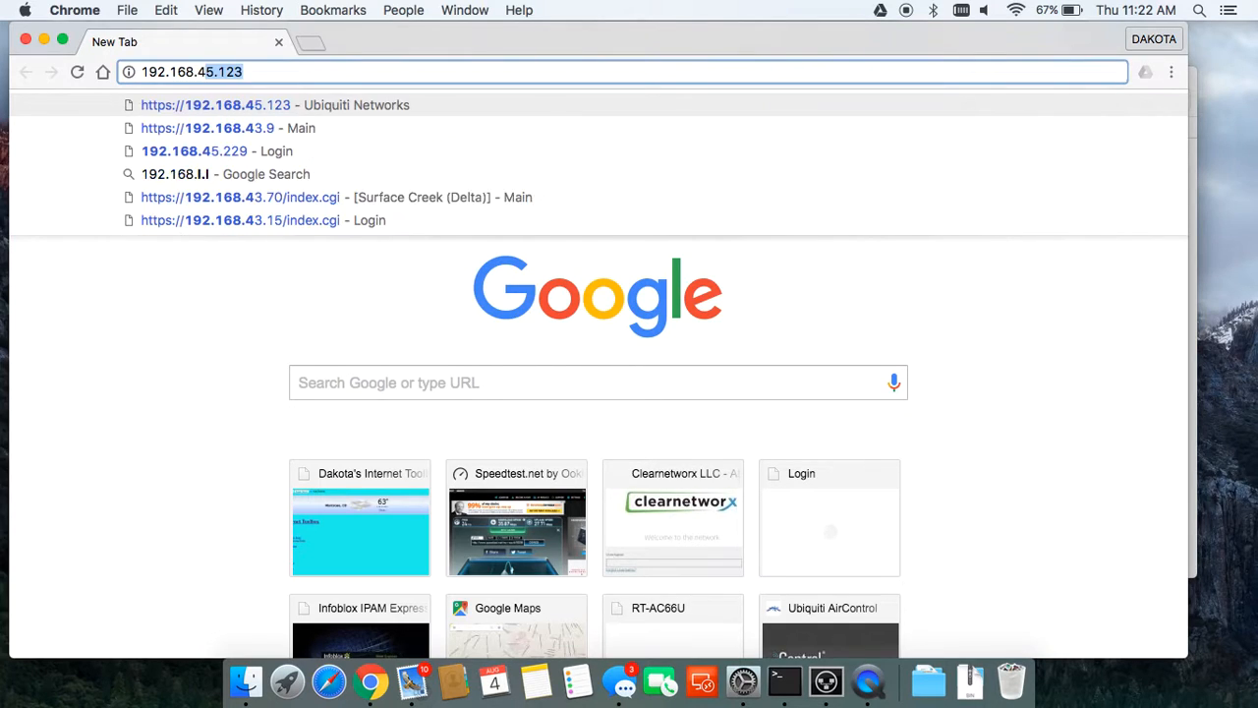
pyautogui.write('56')
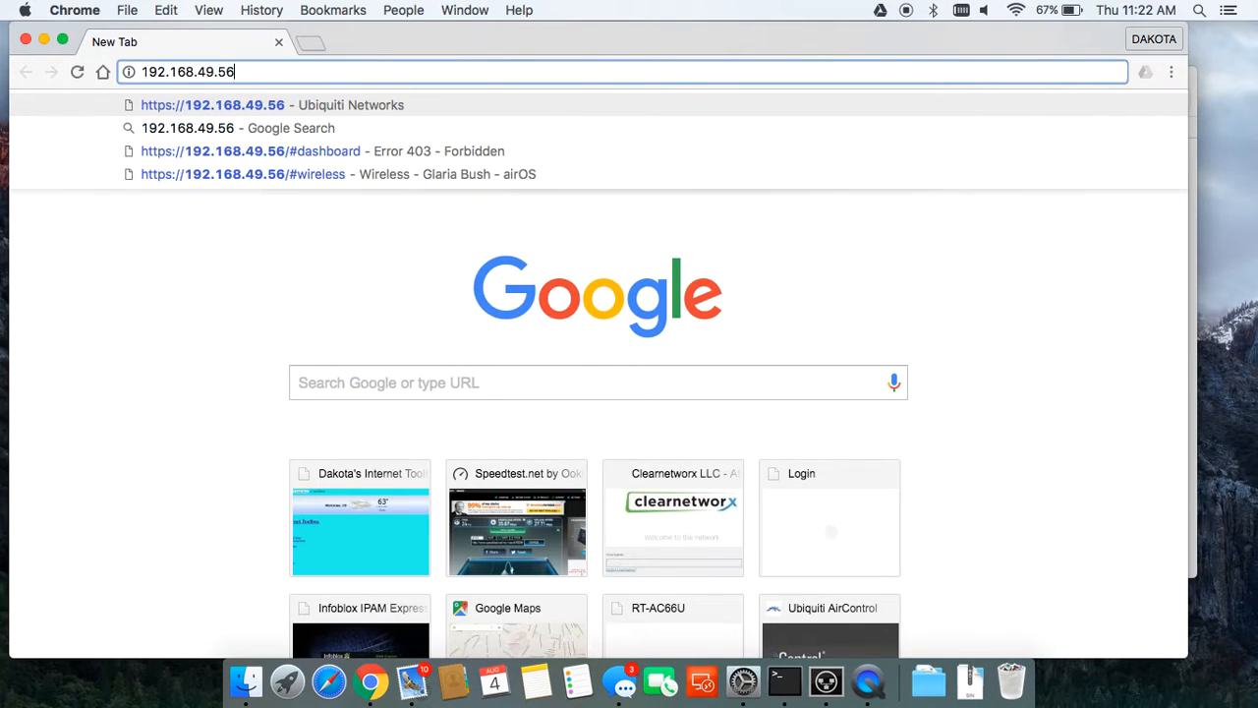
pyautogui.press('Return')
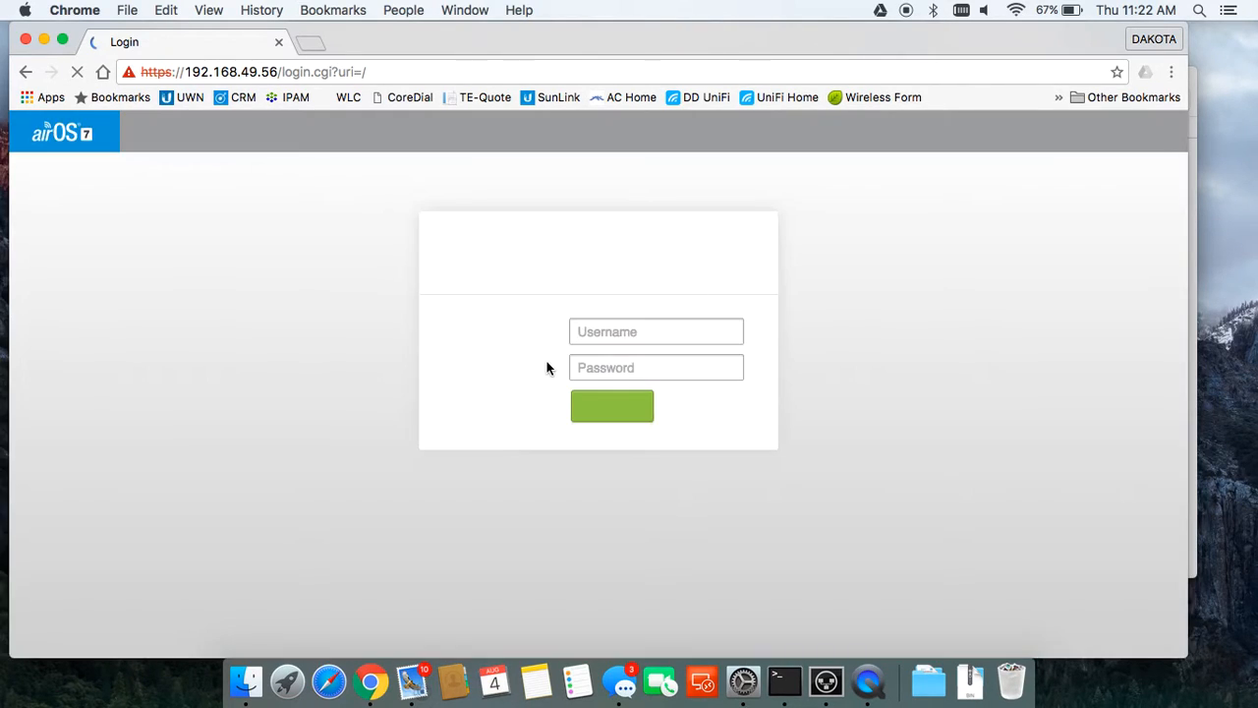
# Step: Log in to the PowerBeam with the device username and password
pyautogui.write('c')
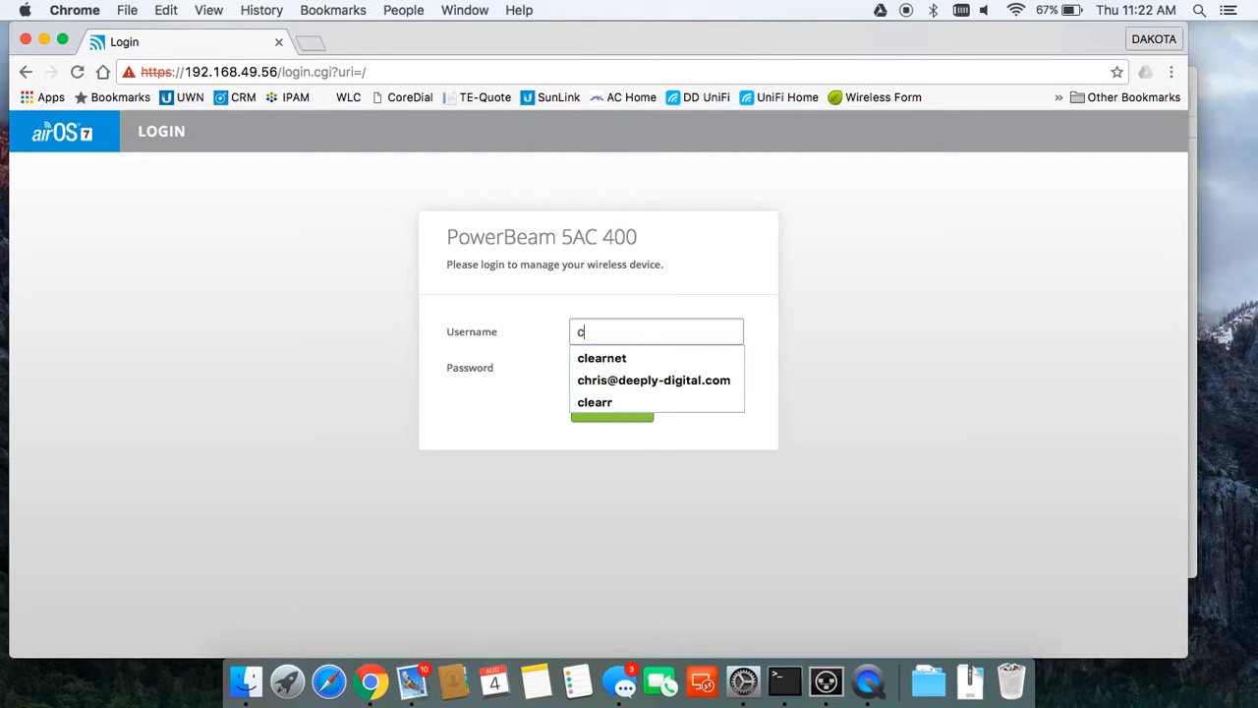
pyautogui.write('learnet')
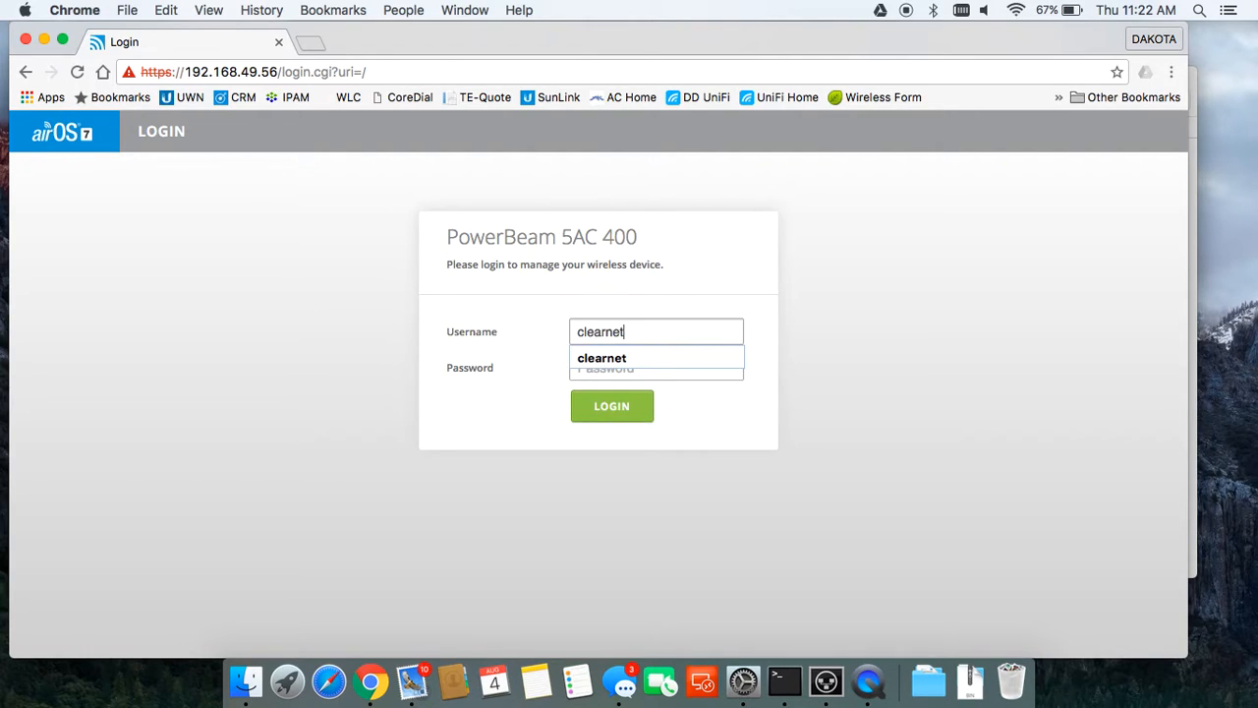
pyautogui.press('Tab')
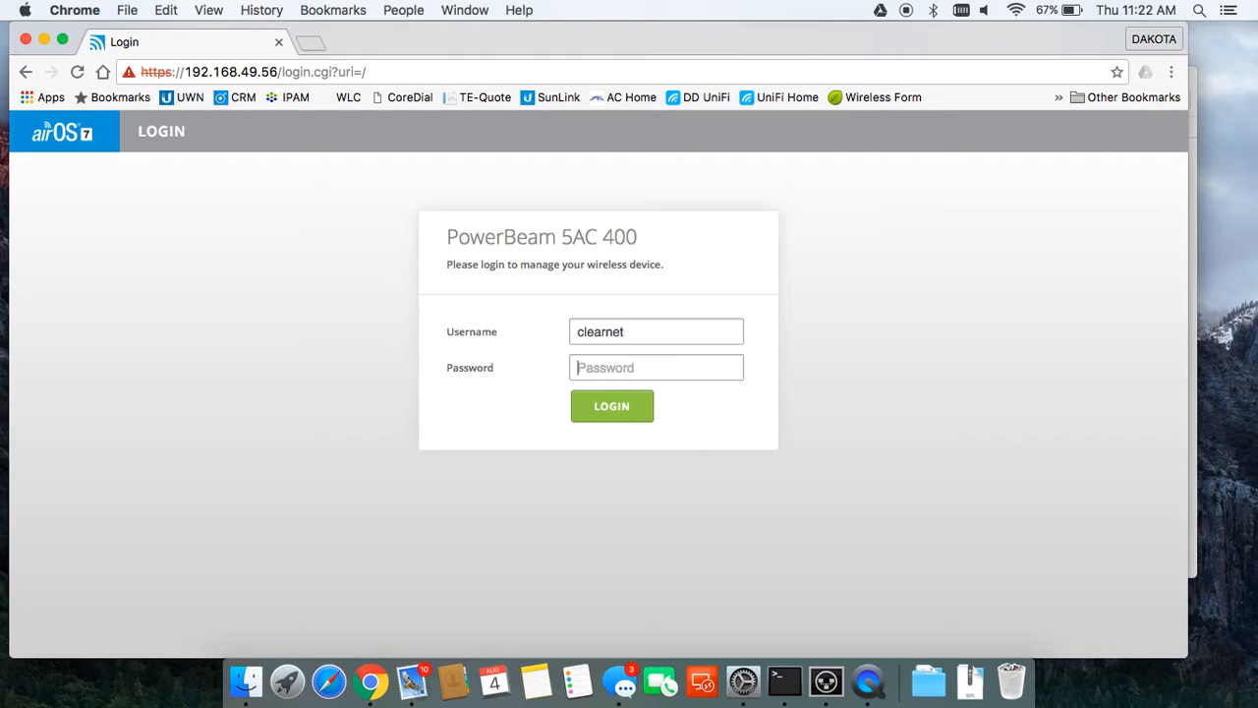
pyautogui.write('ub')
pyautogui.press('Return')
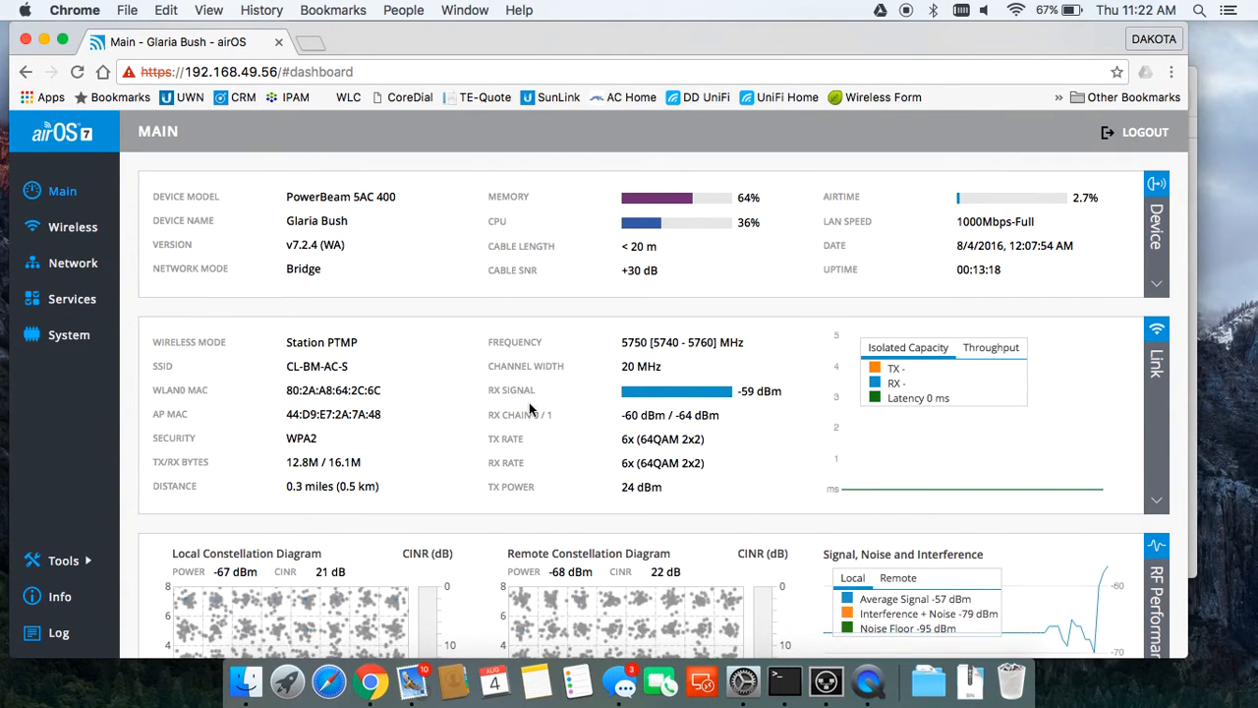
# Step: Uncheck Traffic Shaping Enabled on the airOS Network page and save the change
pyautogui.click(72, 263)
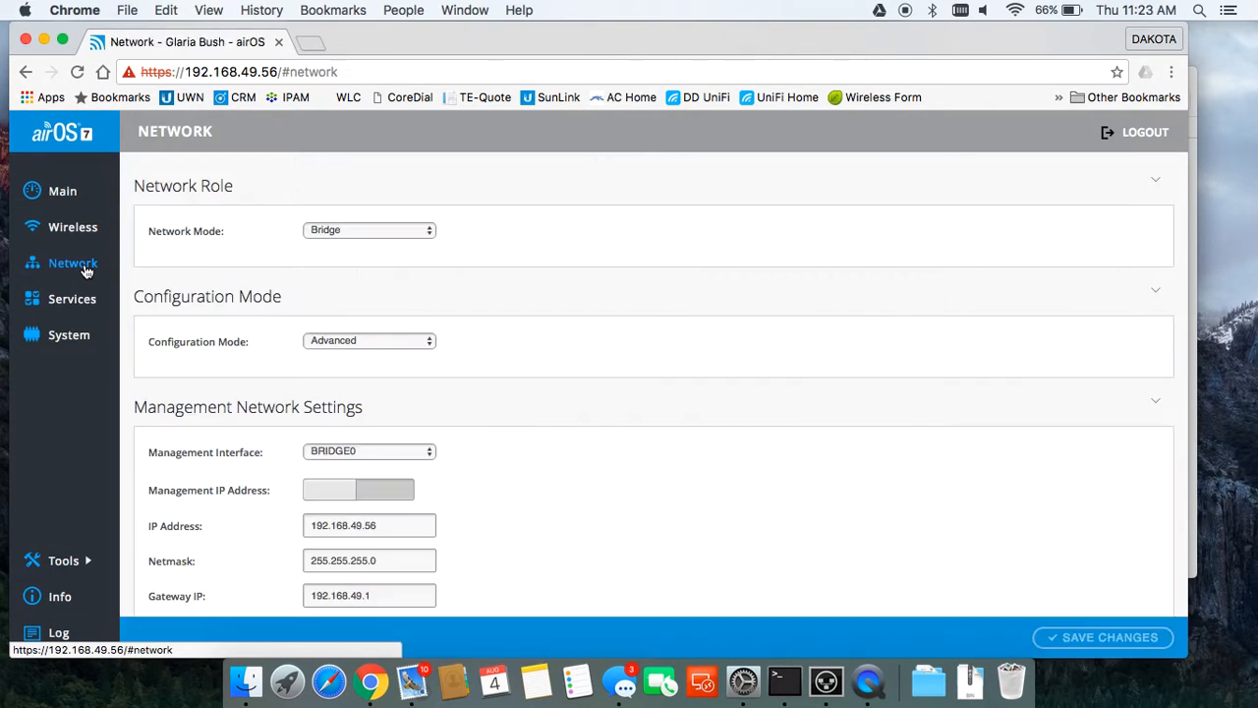
pyautogui.scroll(-10, 372, 386)
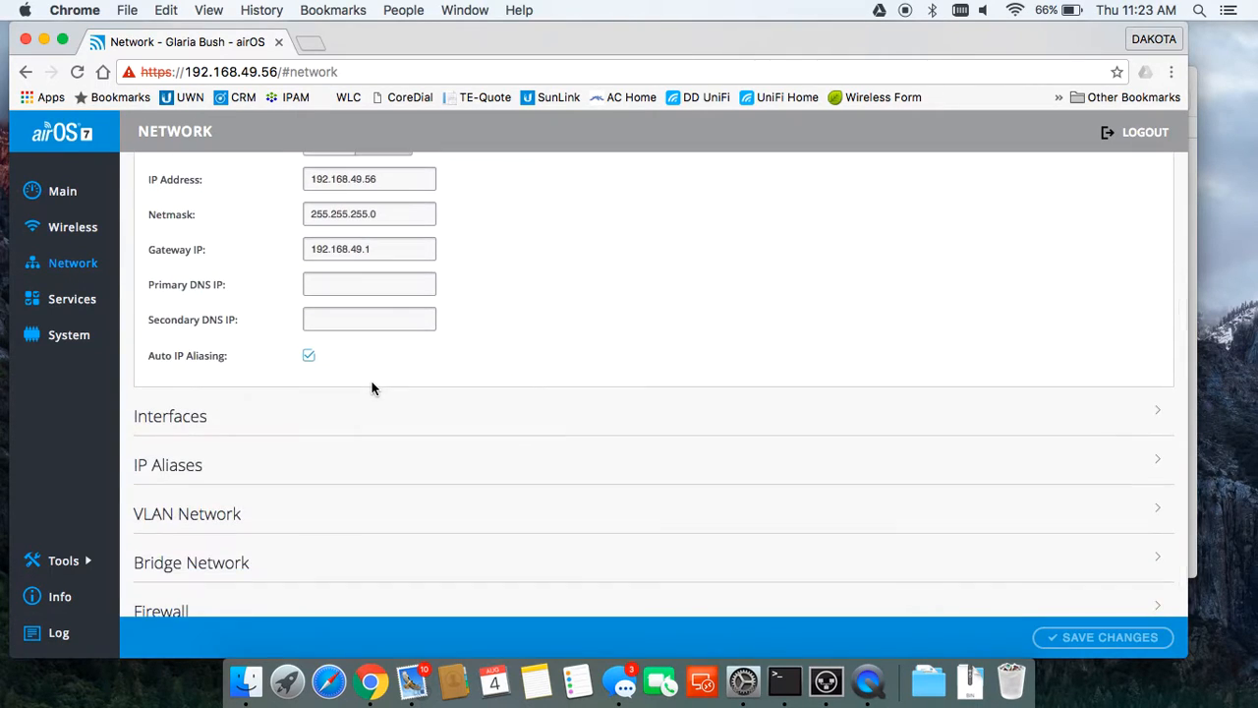
pyautogui.click(215, 580)
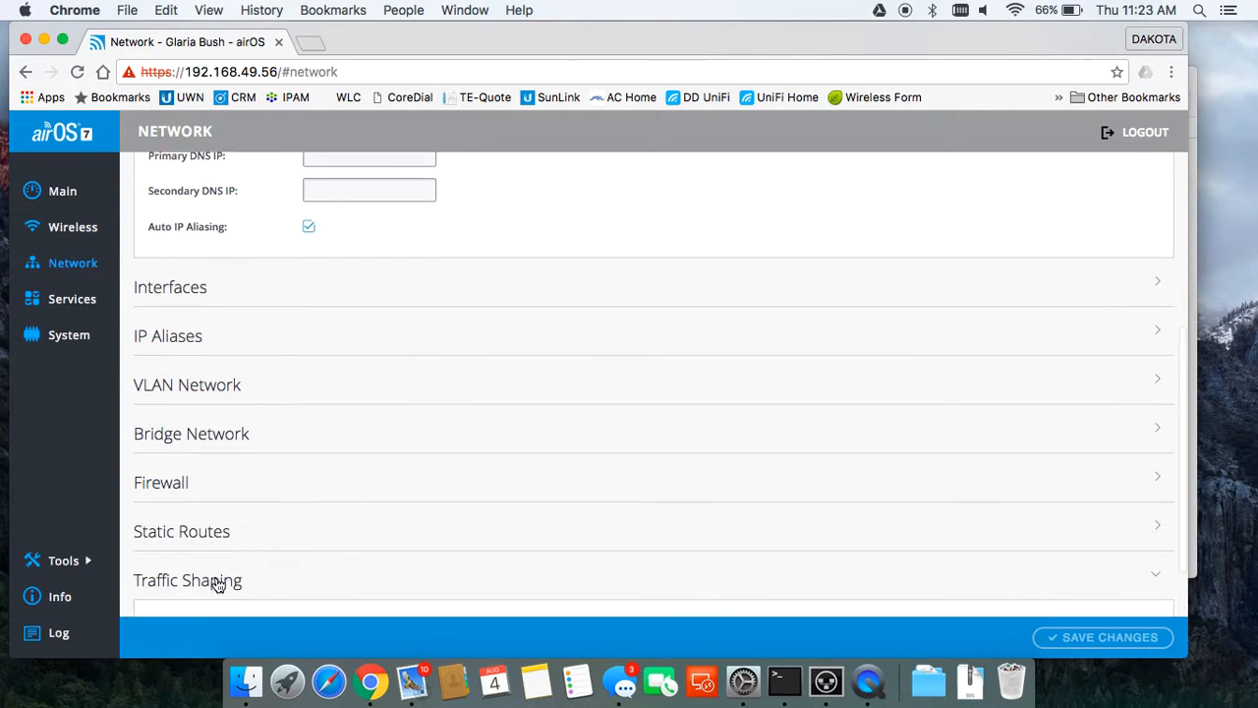
pyautogui.click(199, 451)
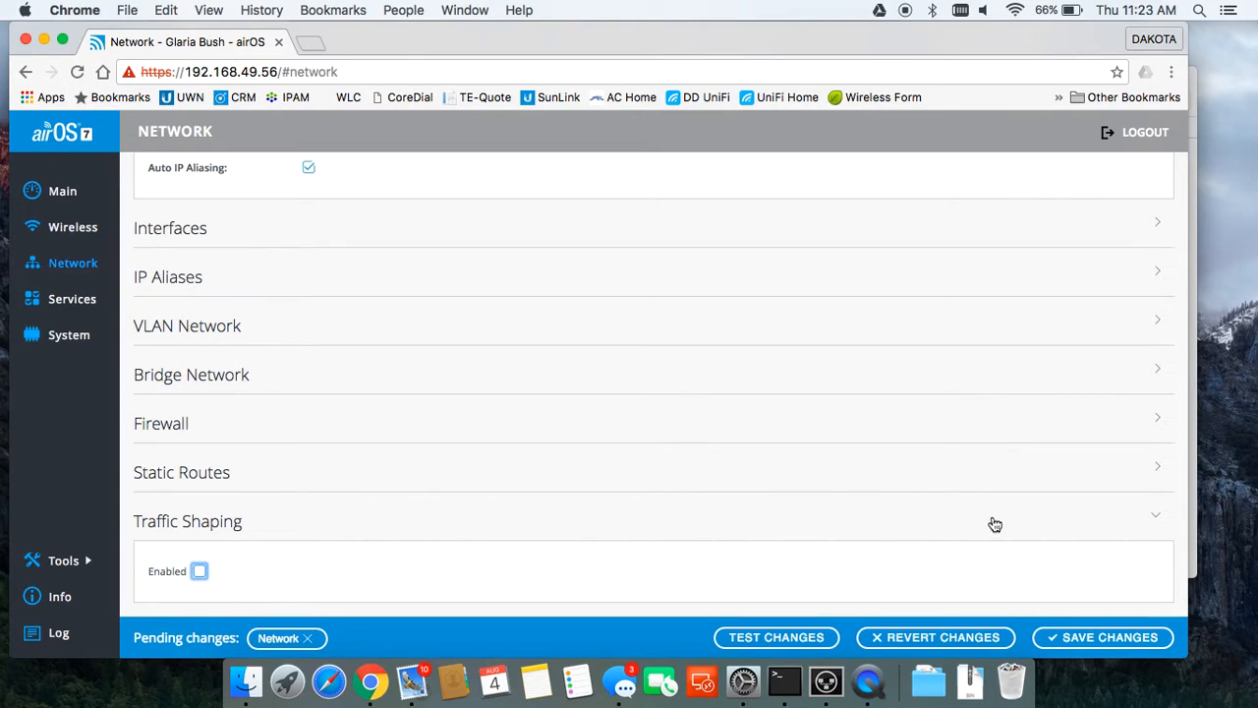
pyautogui.click(1090, 640)
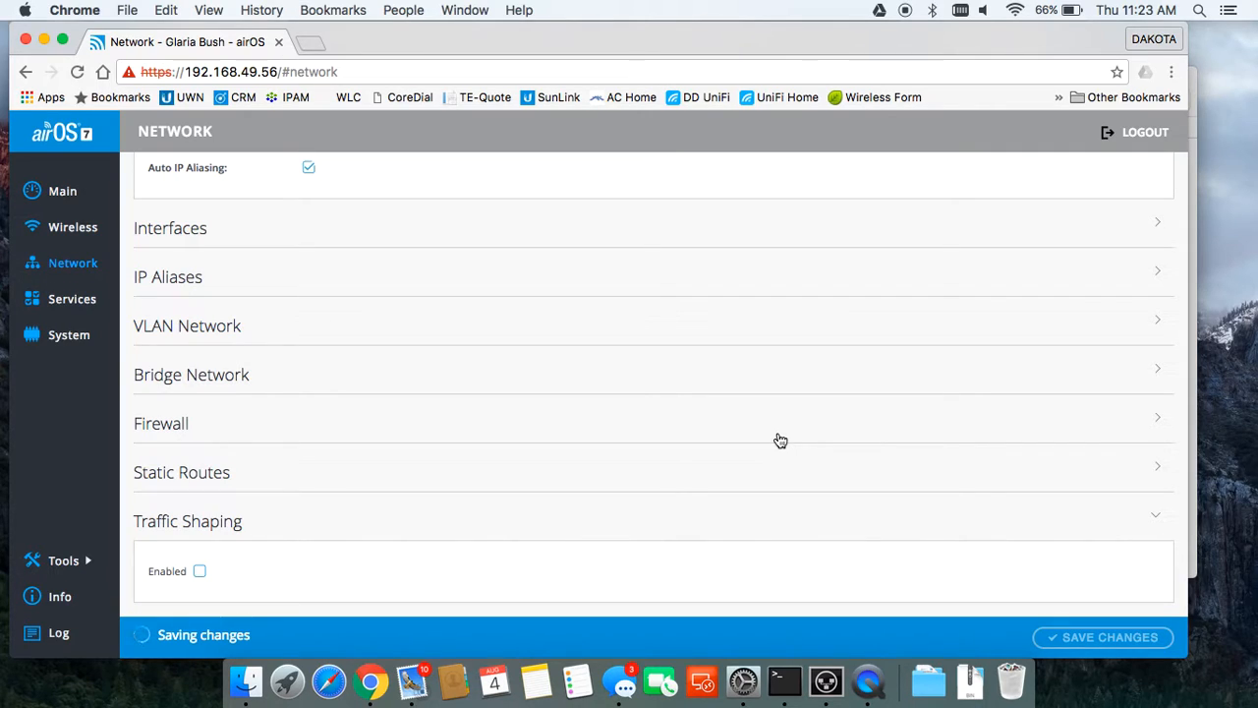
pyautogui.scroll(10, 780, 441)
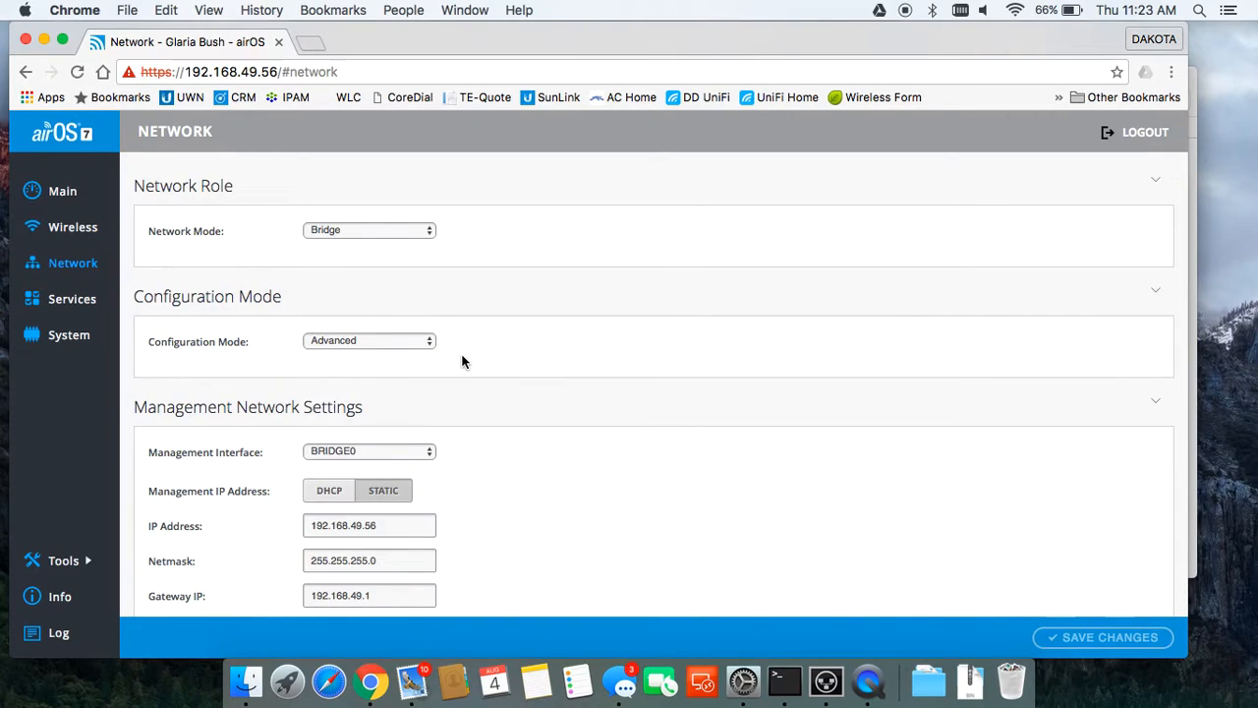
# Step: Review the Main dashboard link stats, showing capacity TX 38.2 / RX 60.3 Mbps
pyautogui.click(64, 205)
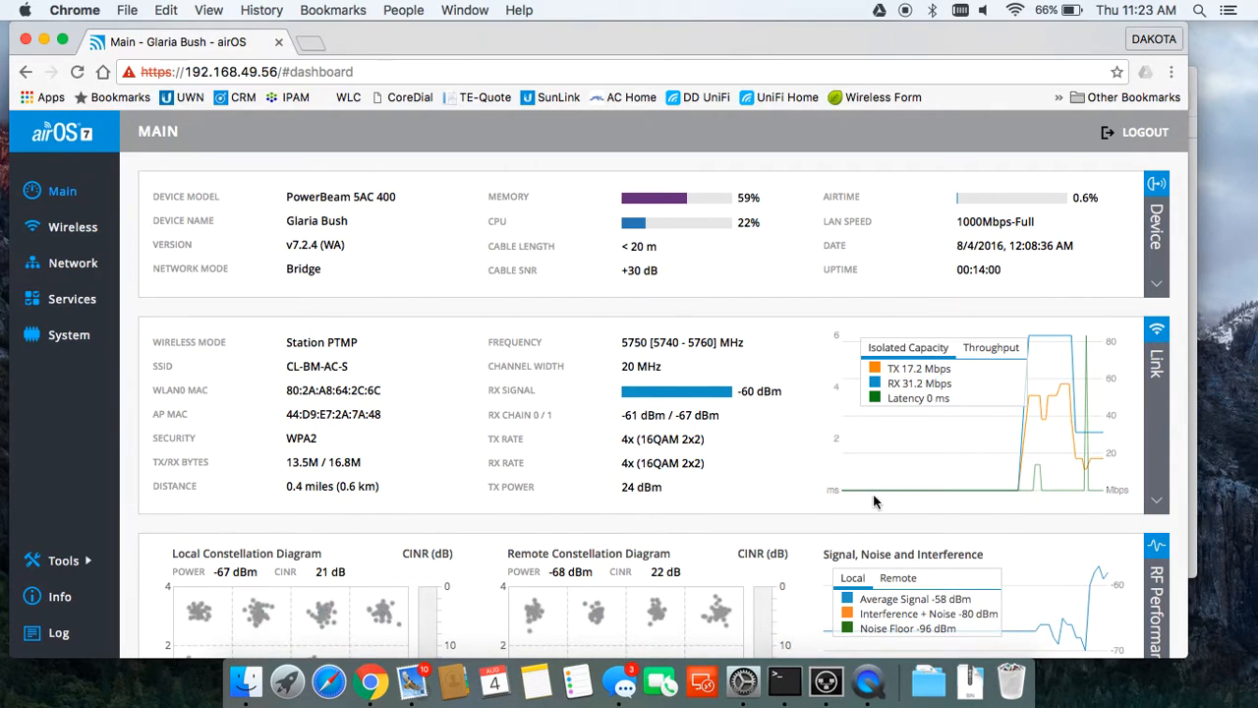
pyautogui.scroll(-3, 813, 466)
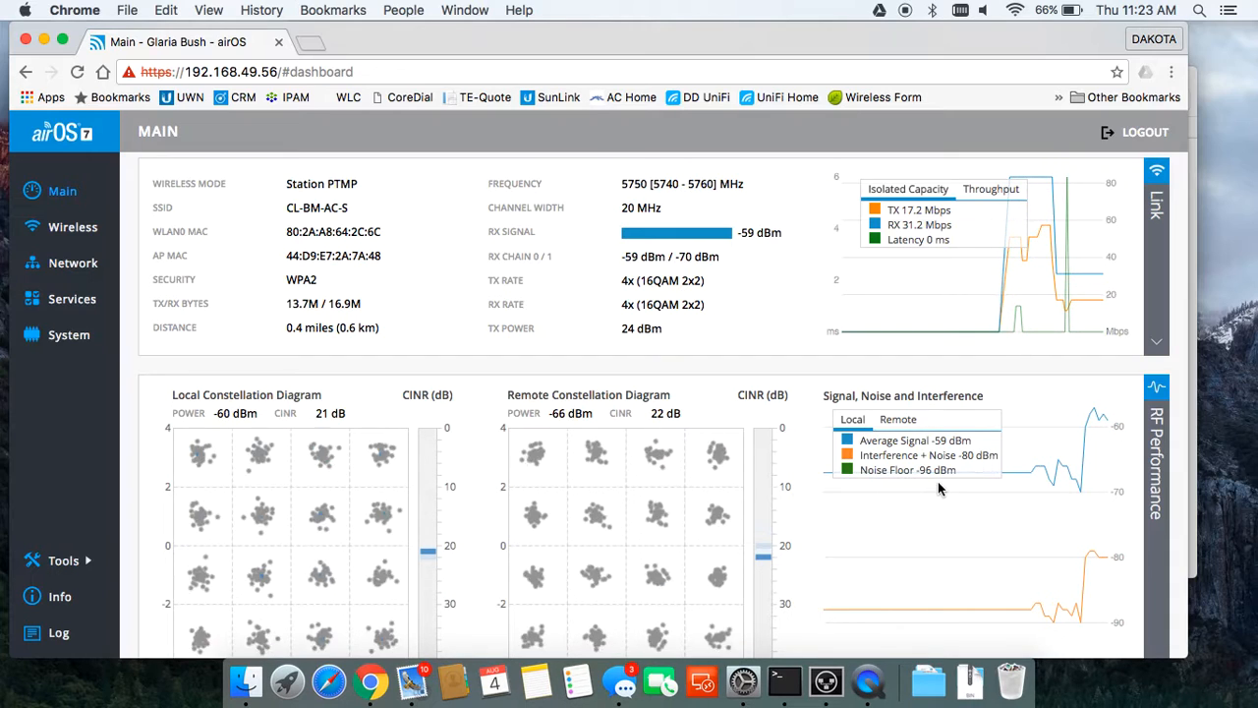
pyautogui.scroll(2, 816, 378)
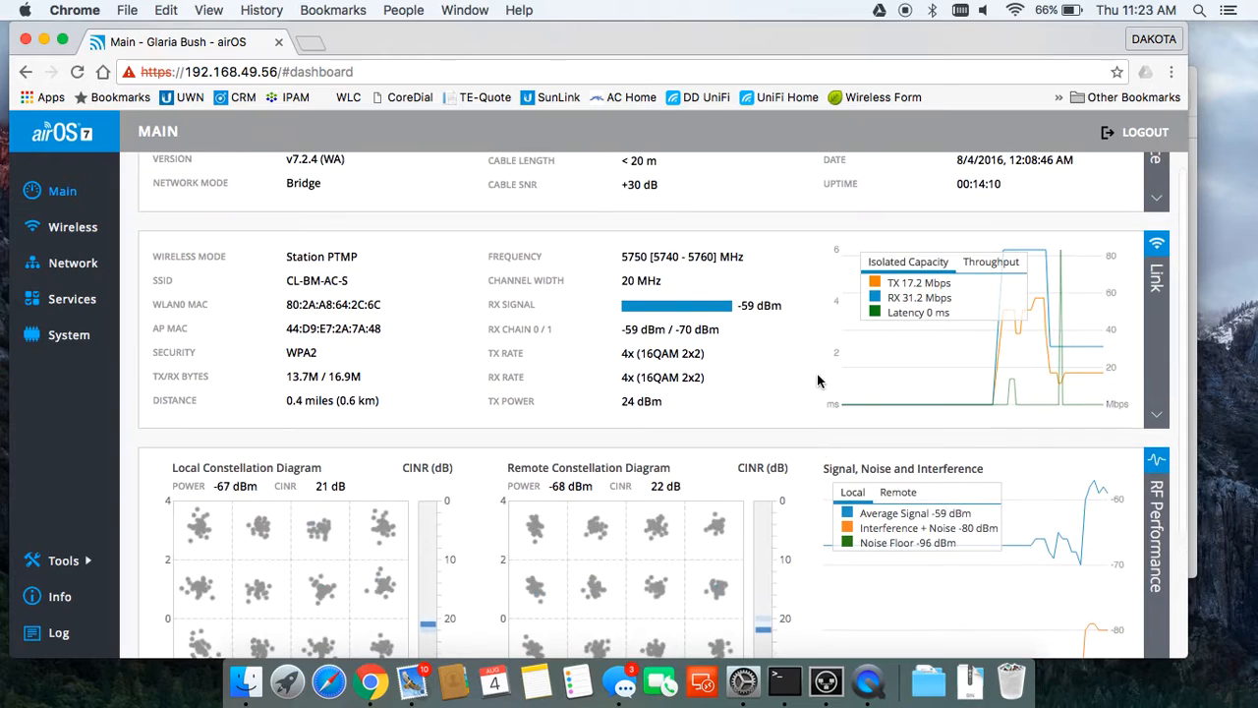
pyautogui.scroll(1, 817, 380)
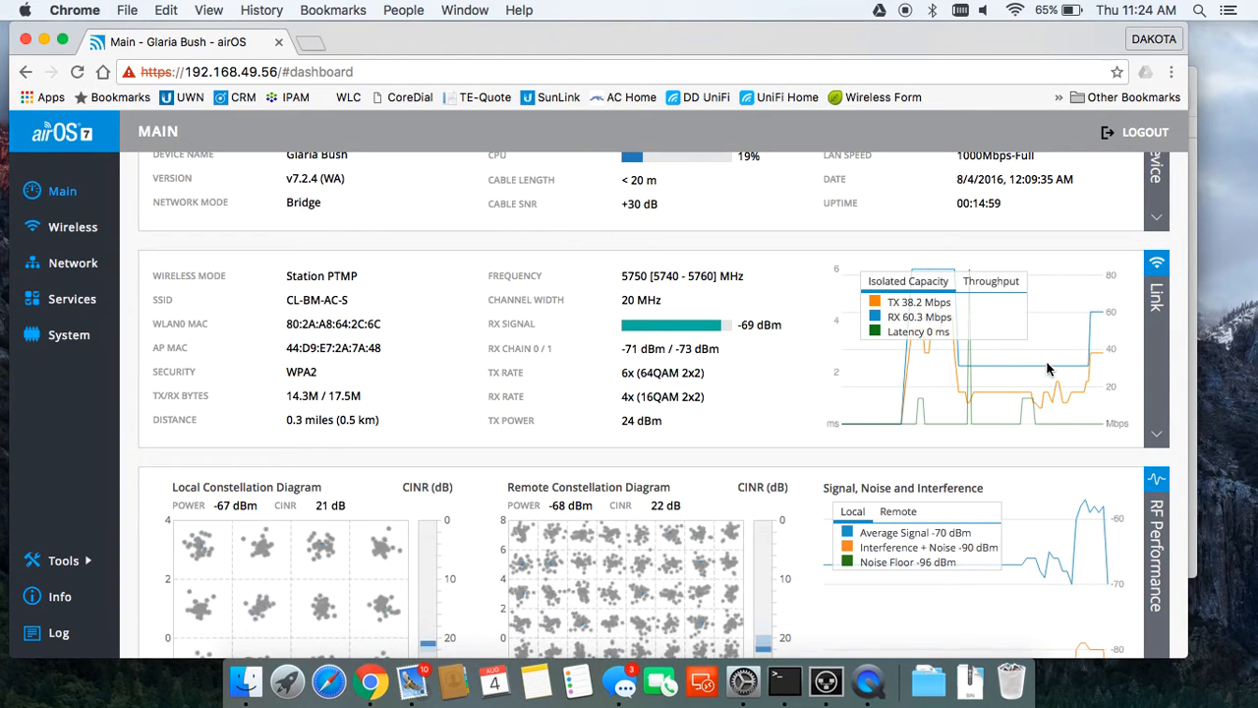
pyautogui.scroll(-1, 690, 383)
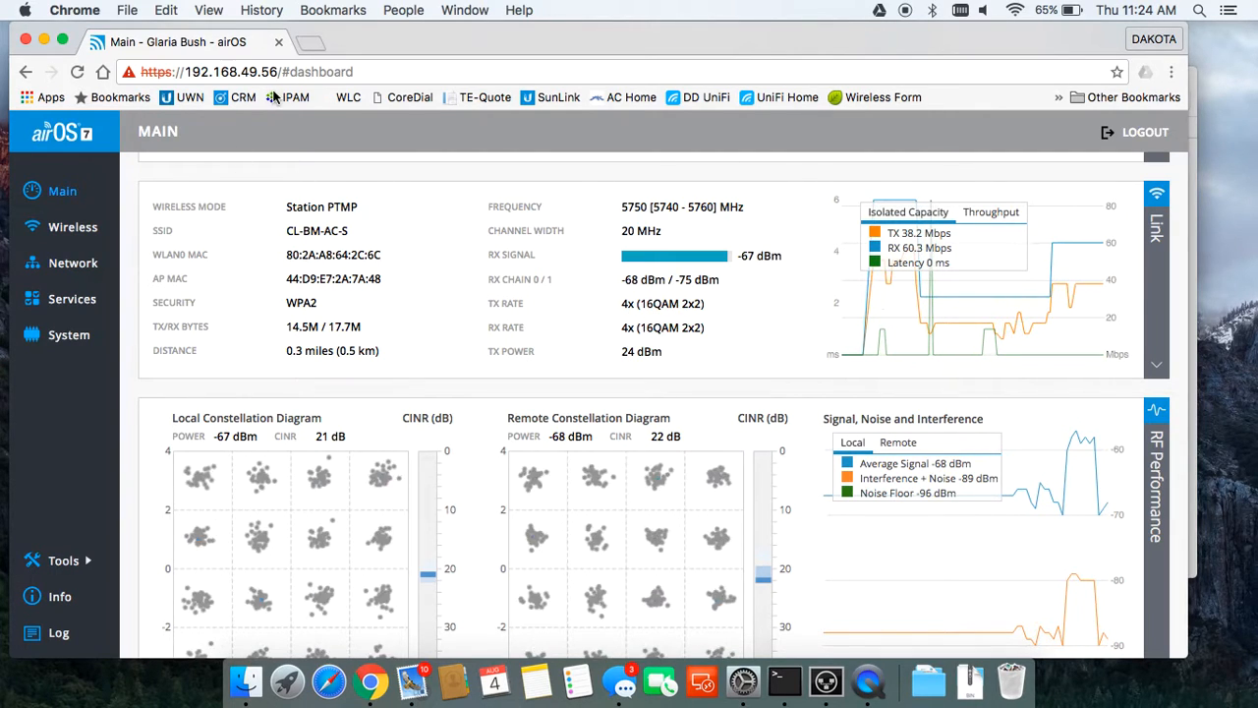
pyautogui.click(317, 44)
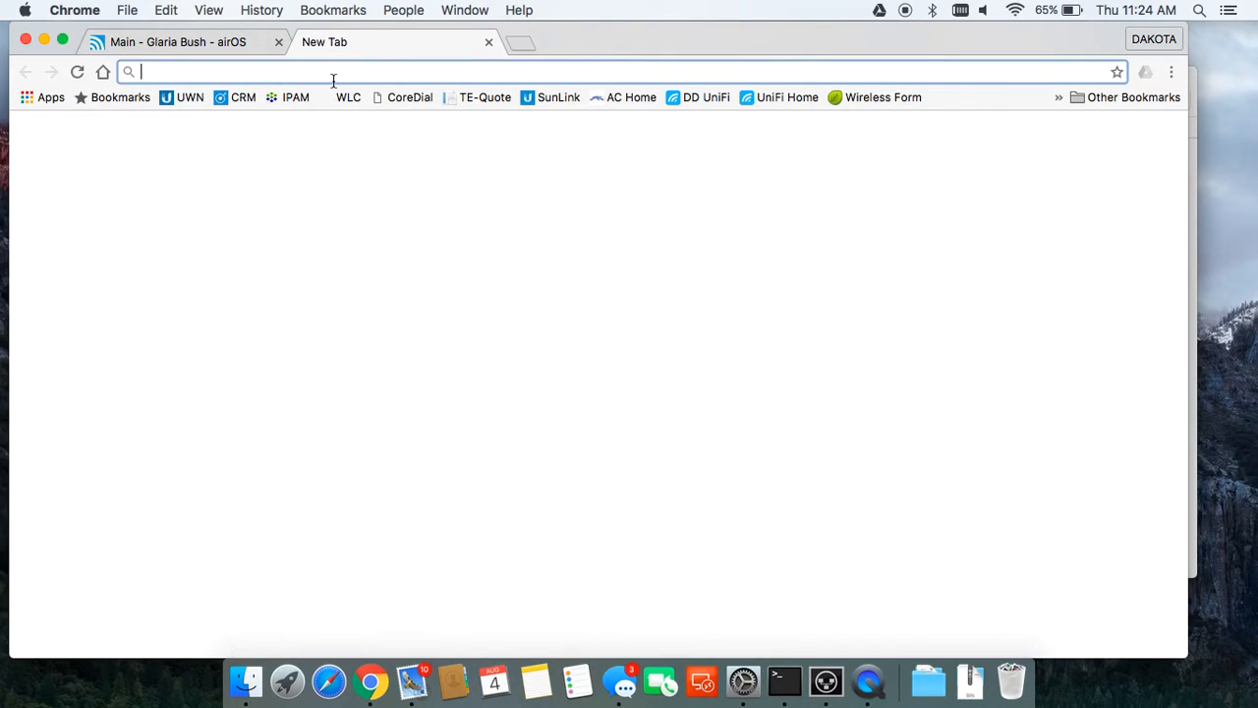
# Step: Run Speedtest.net to Montrose, CO: 6 ms ping, 9.09 Mbps down, 17.58 Mbps up
pyautogui.write('sp')
pyautogui.press('Return')
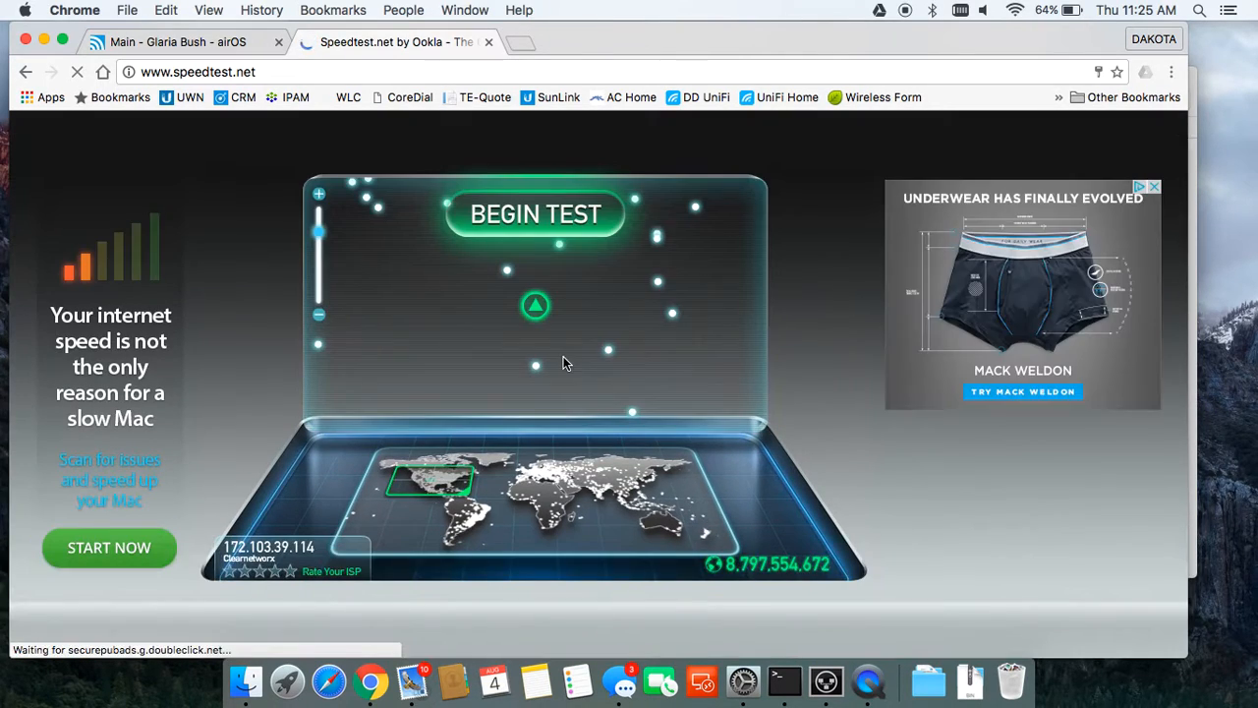
pyautogui.click(539, 312)
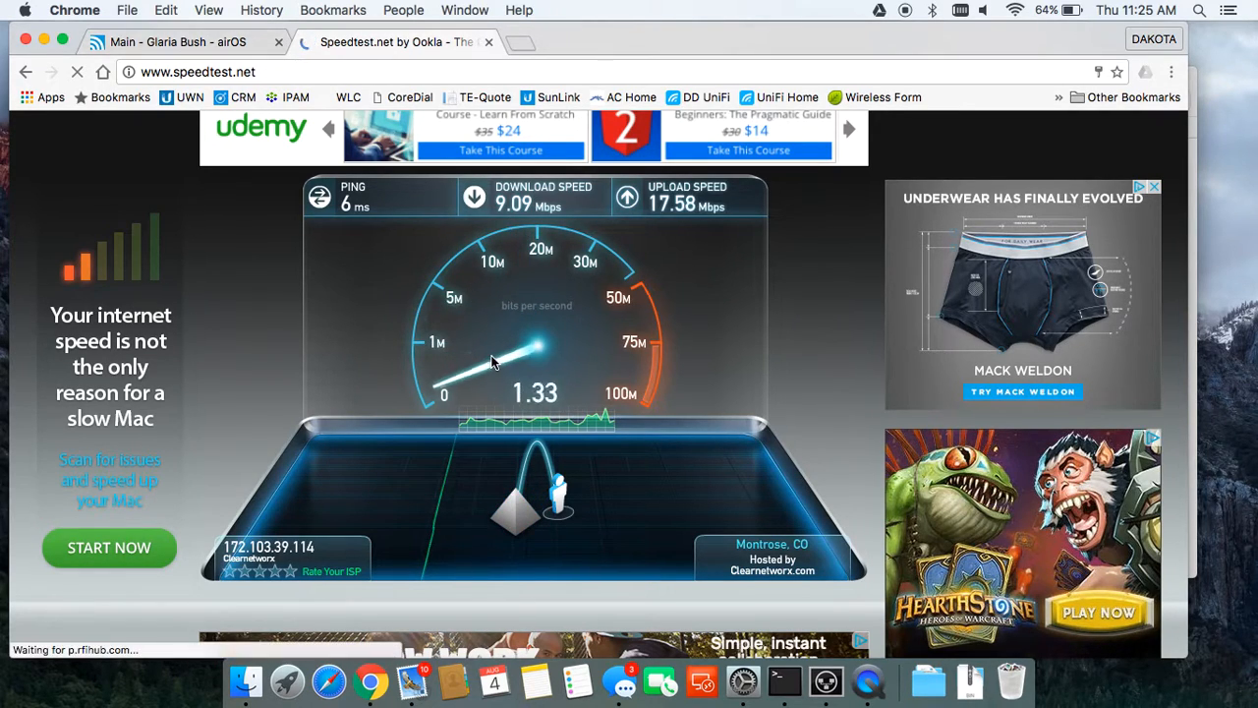
# Step: Recheck the airOS dashboard link stats, then return to the Speedtest.net results
pyautogui.click(191, 43)
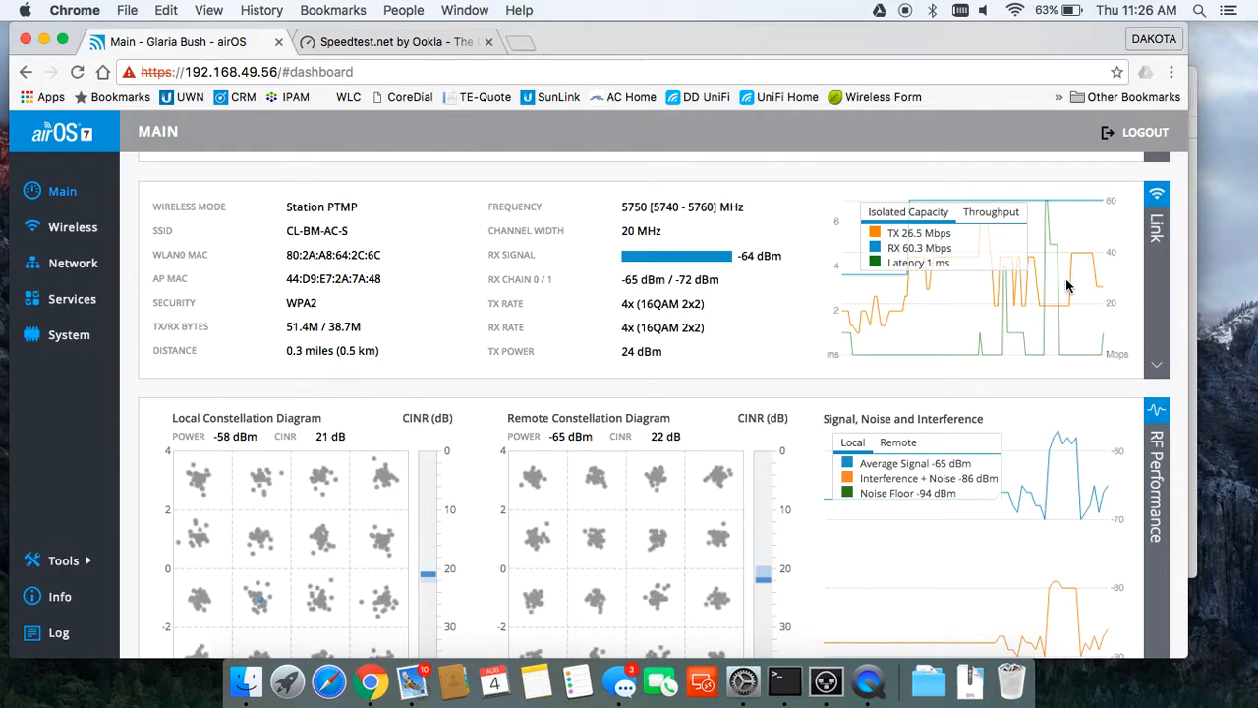
pyautogui.scroll(-3, 1069, 406)
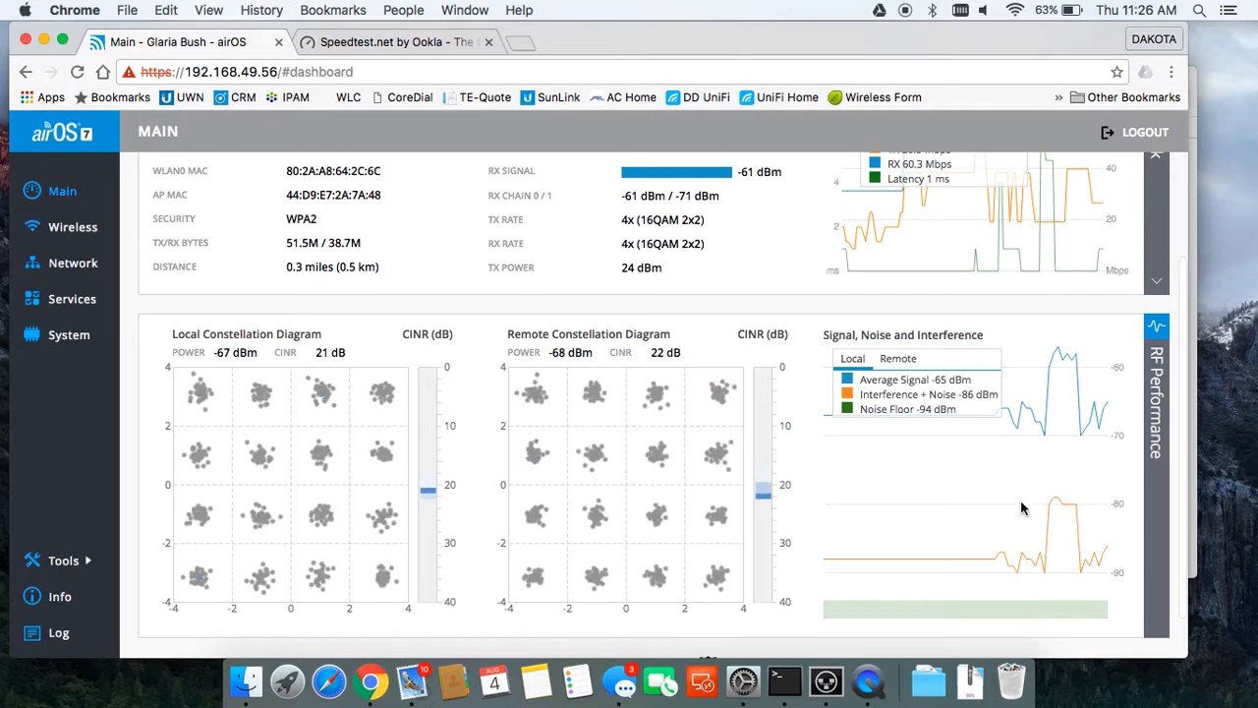
pyautogui.scroll(5, 1032, 472)
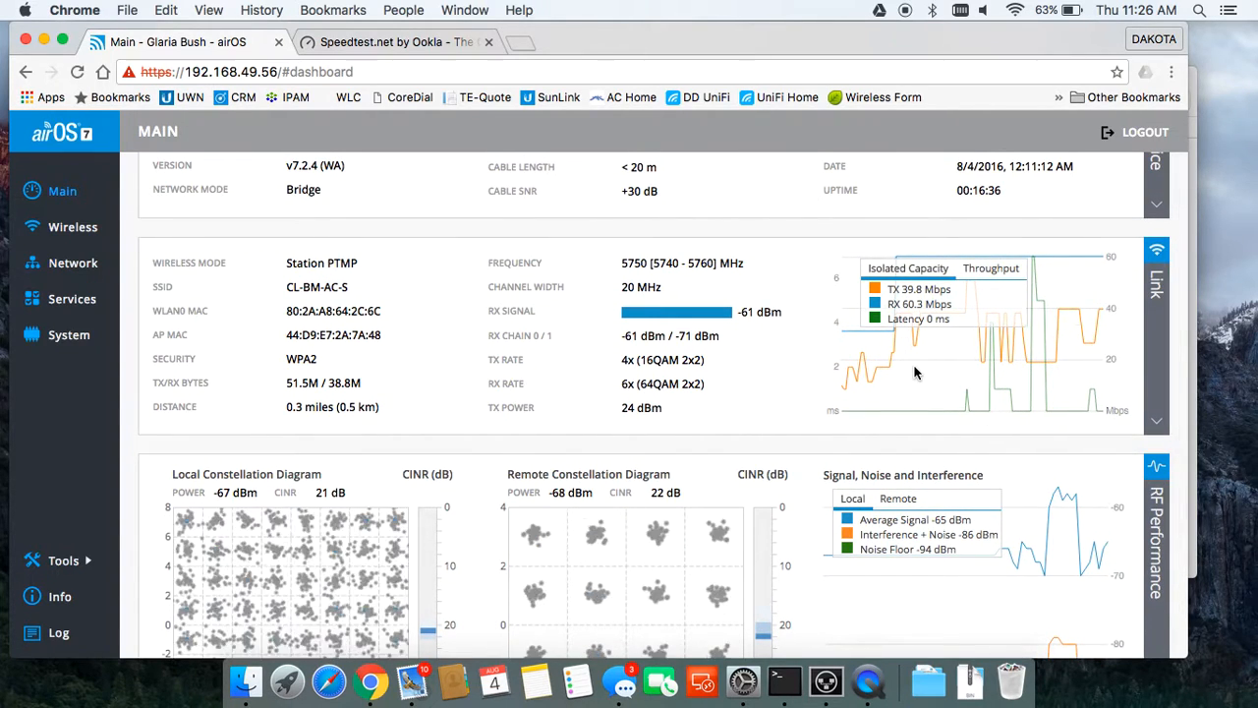
pyautogui.click(413, 44)
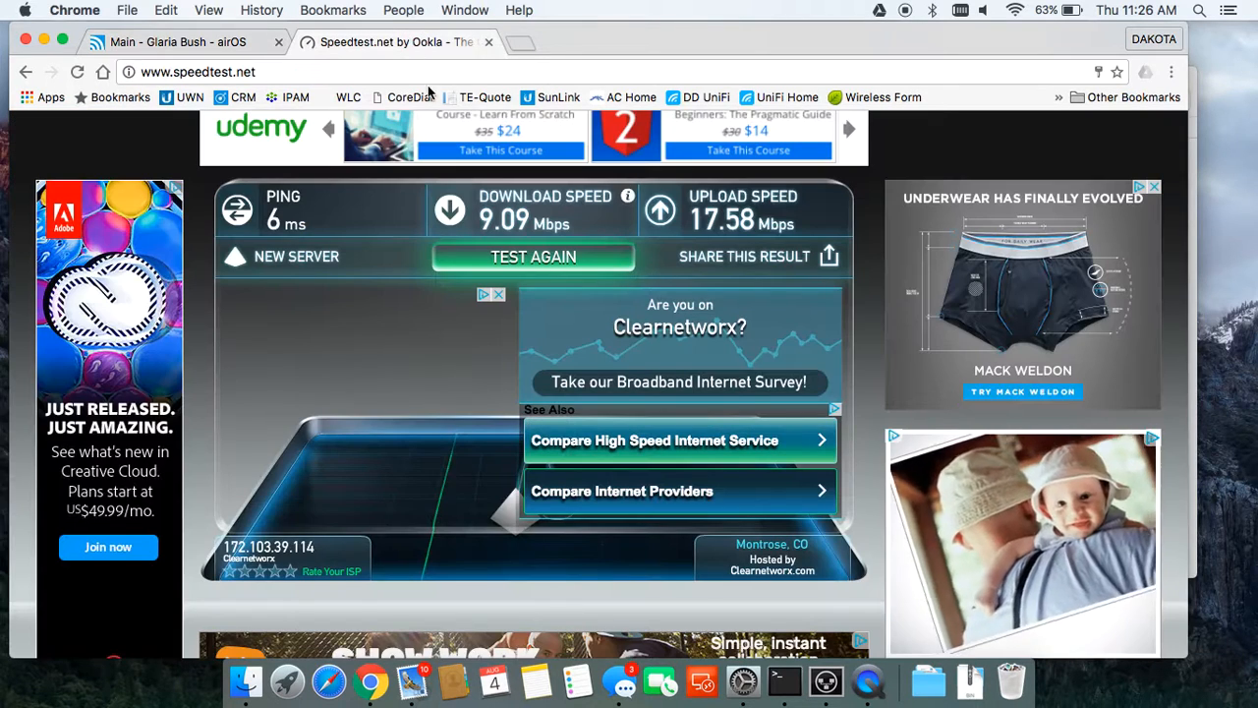
# Step: Rerun the speed test and recheck airOS capacity at TX 46.8 / RX 79.3 Mbps
pyautogui.click(521, 259)
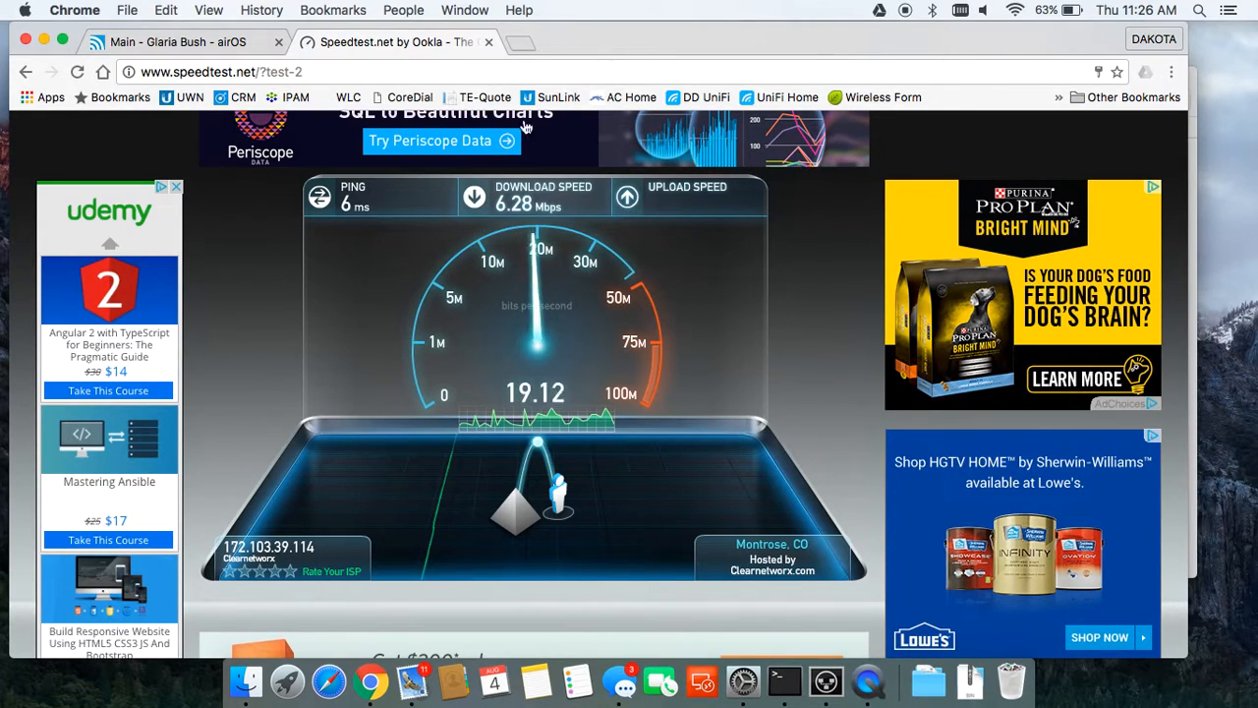
pyautogui.click(226, 48)
pyautogui.scroll(-2, 522, 492)
pyautogui.scroll(4, 522, 492)
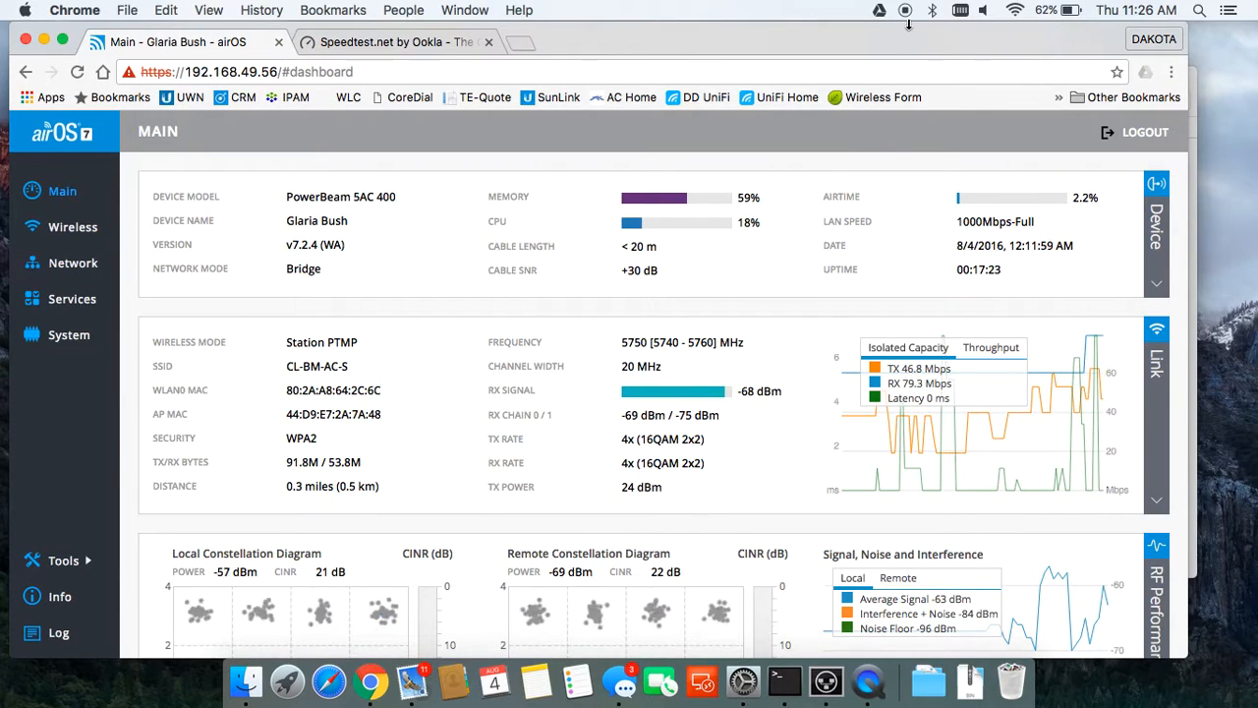
# Step: Open a third tab on the home page with Montrose, CO weather and utility links
pyautogui.press('super+t')
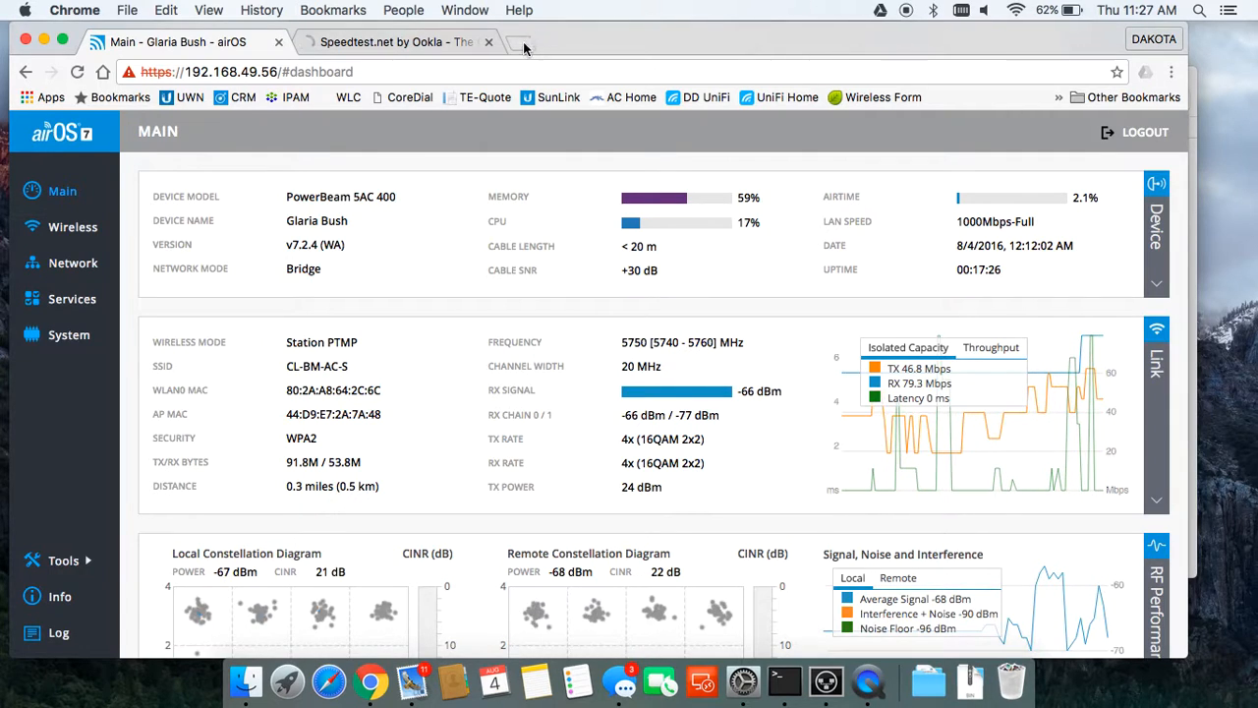
pyautogui.click(102, 72)
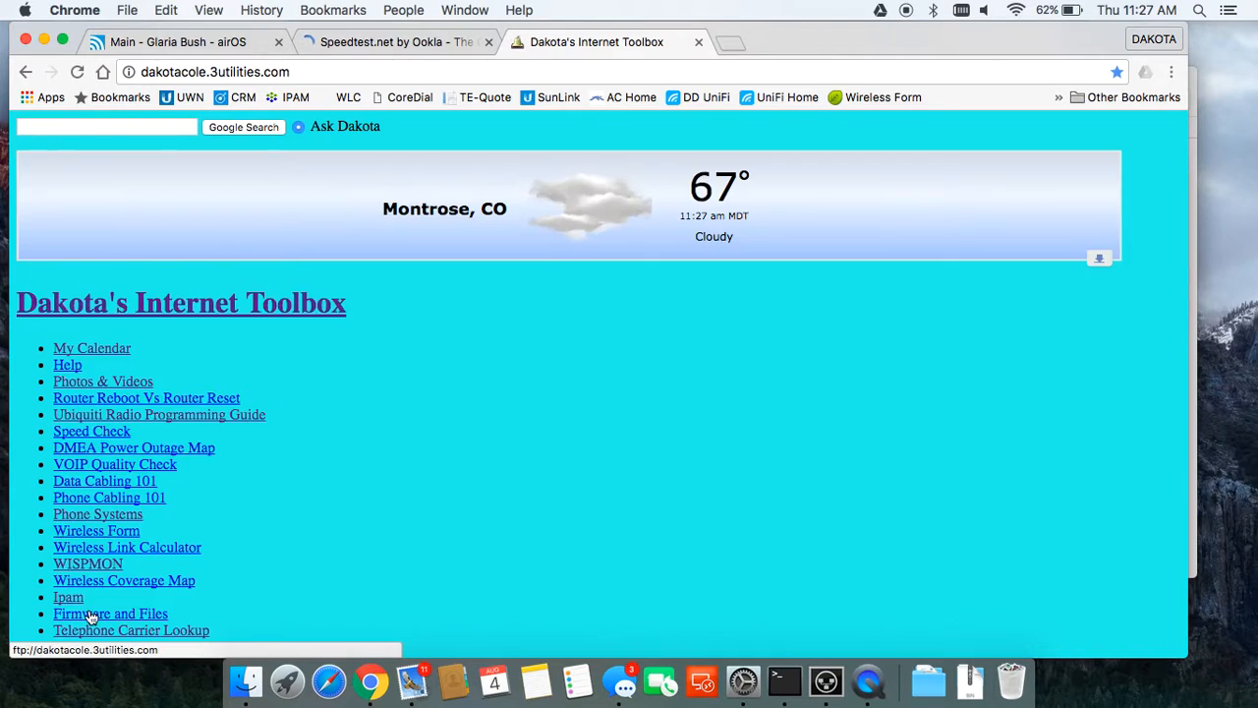
pyautogui.scroll(-3, 89, 615)
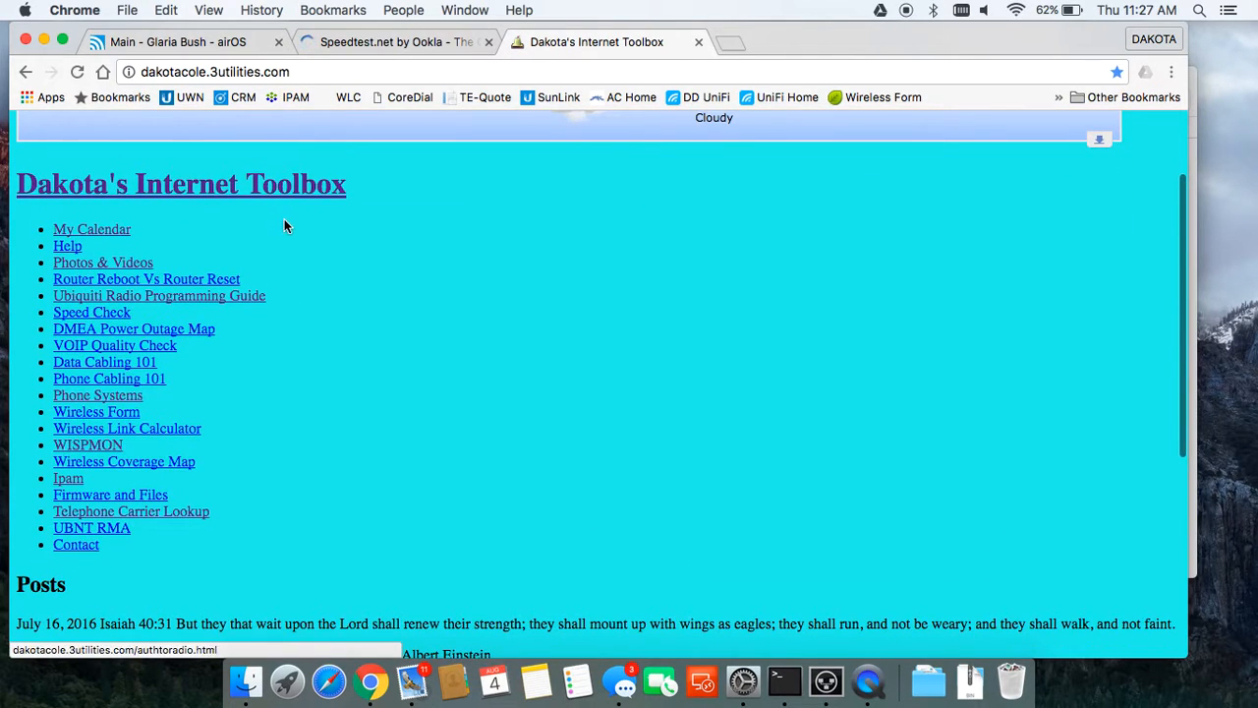